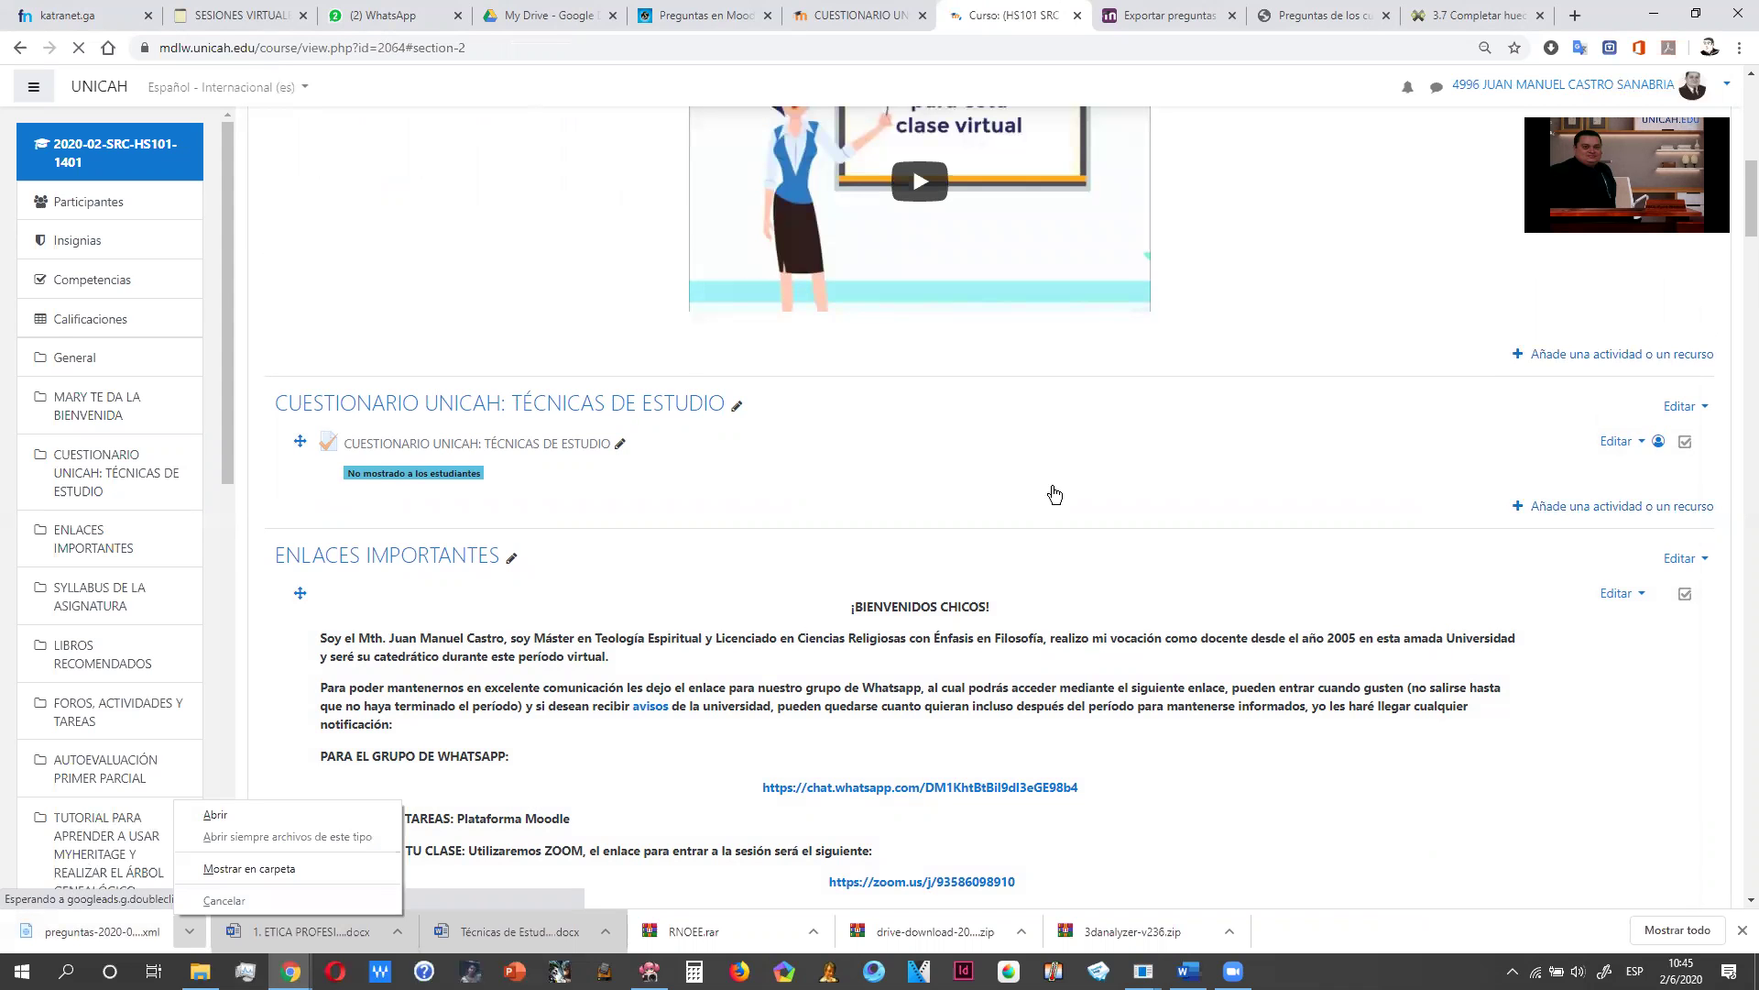
Step: Switch to WhatsApp Web and open the individual chat where the exported preguntas XML file was sent
{"action": "left_click", "coordinate": [1052, 494]}
{"action": "key", "text": "ctrl+shift+Tab"}
{"action": "key", "text": "ctrl+shift+Tab"}
{"action": "key", "text": "ctrl+shift+Tab"}
{"action": "key", "text": "ctrl+shift+Tab"}
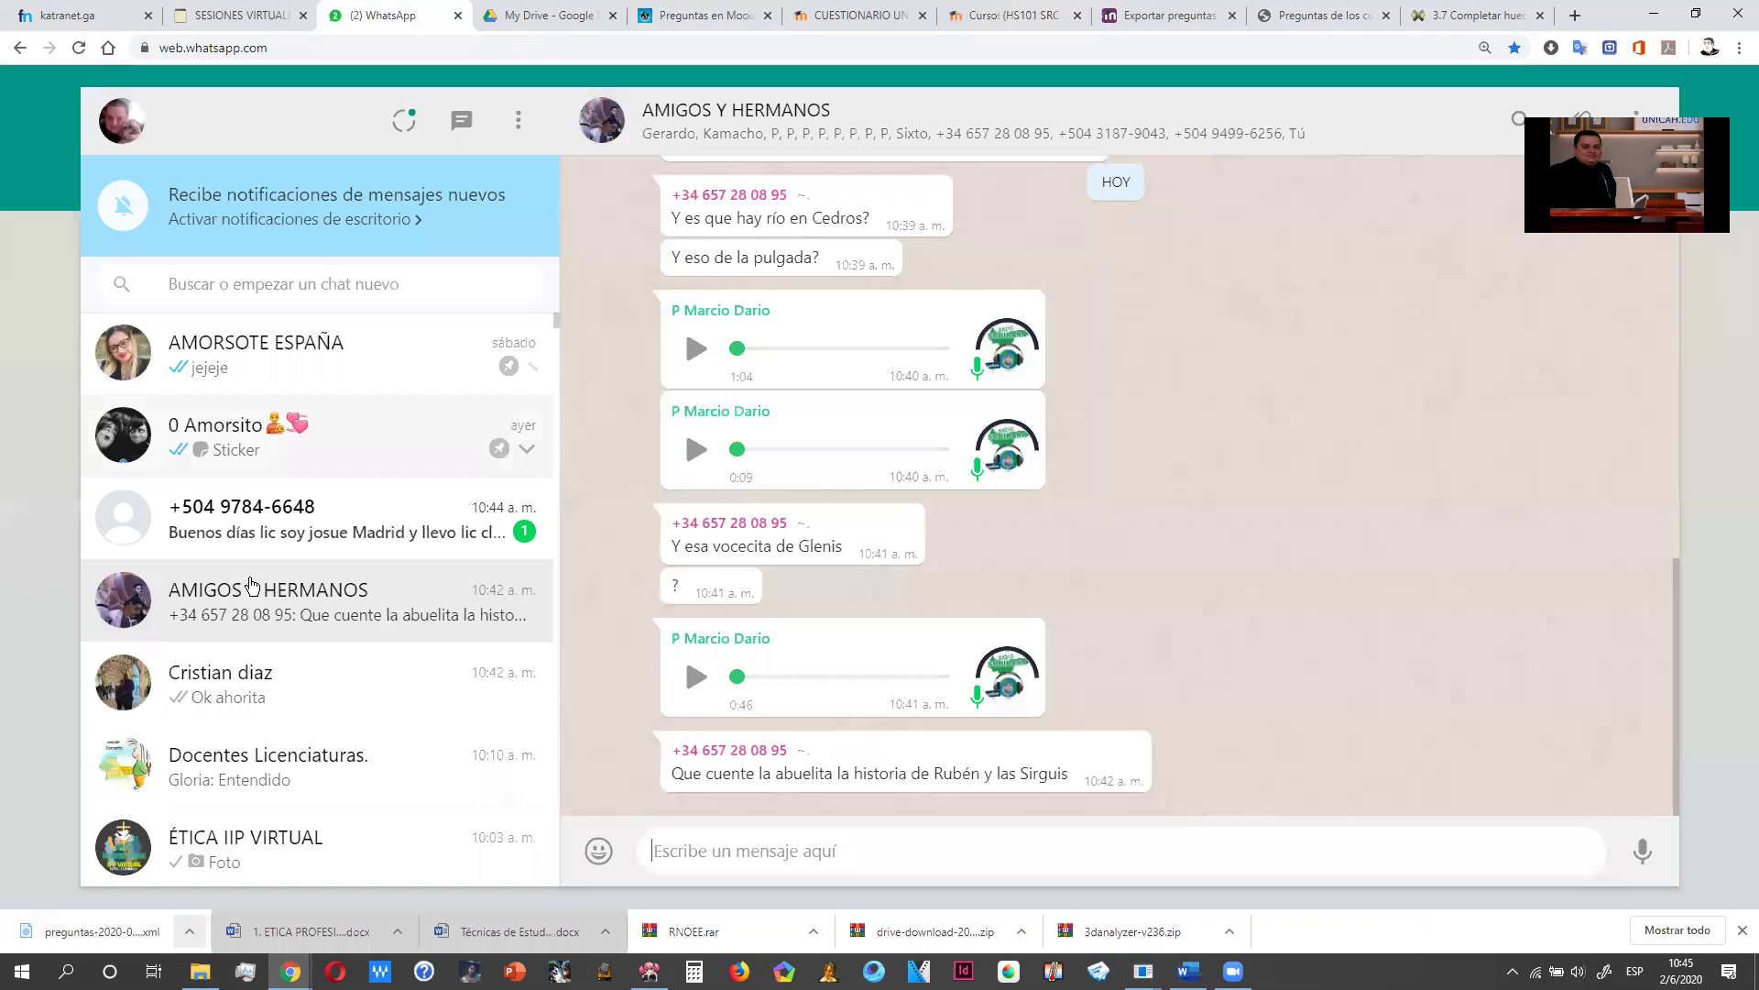
{"action": "left_click", "coordinate": [240, 692]}
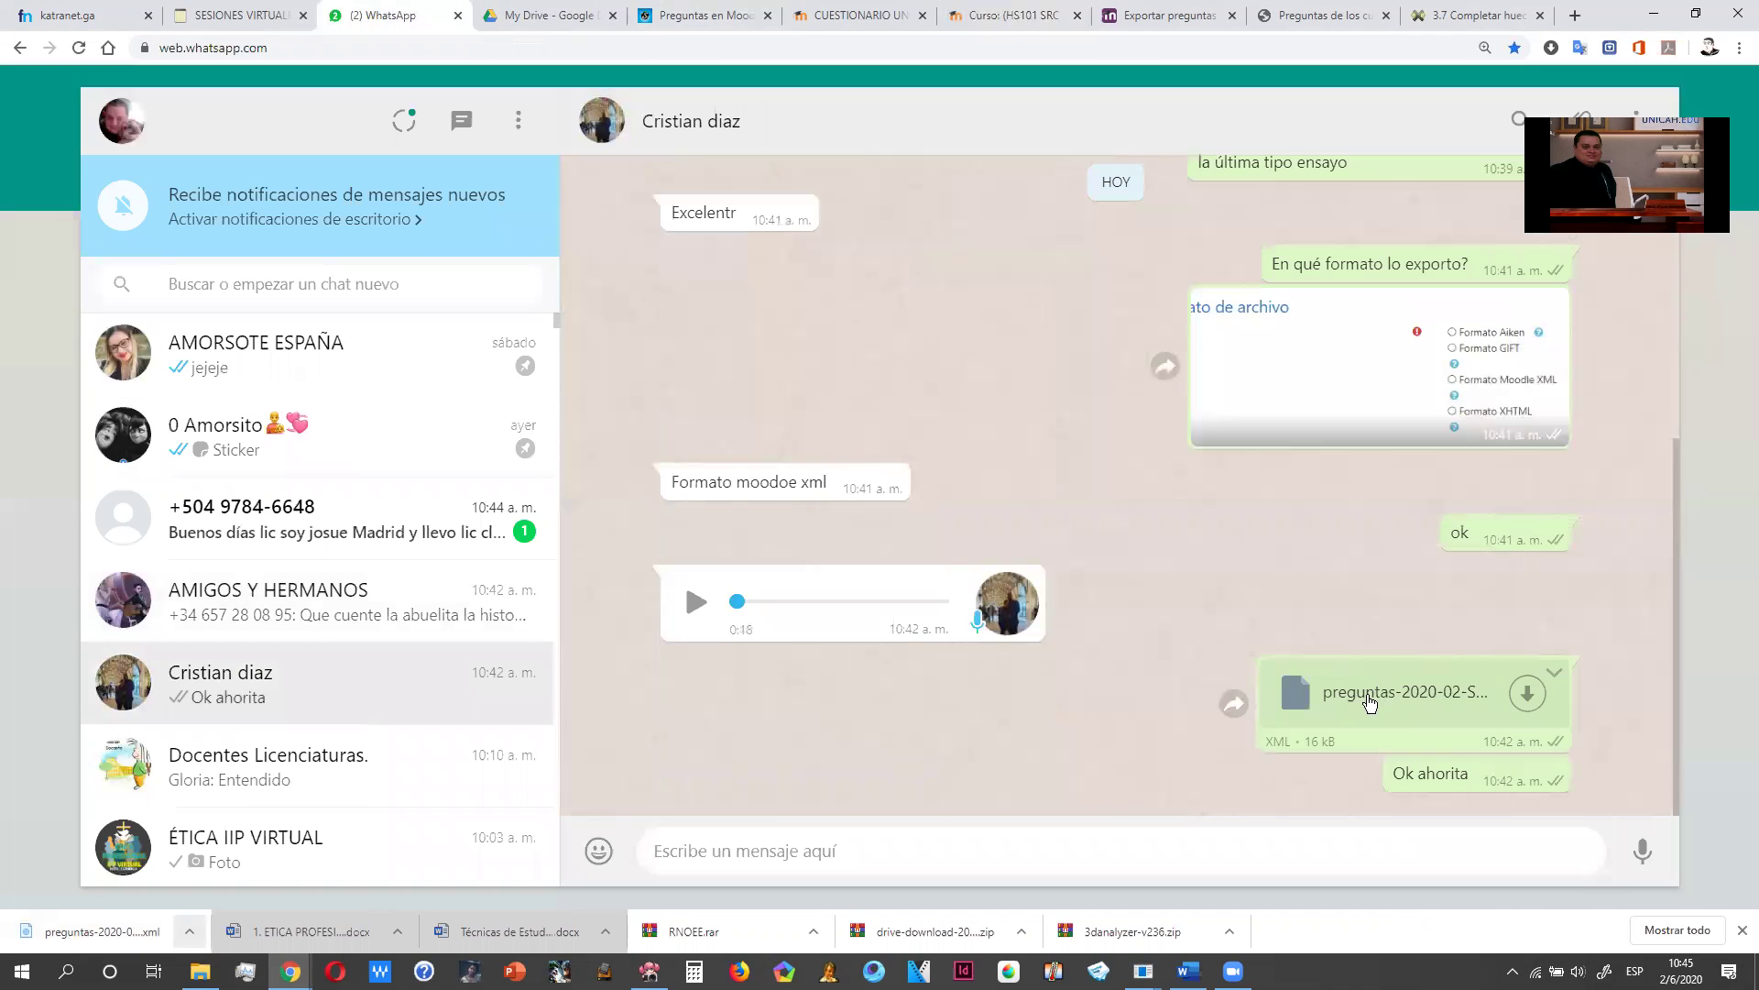
Step: Look over the open questionnaire attempt and the Moodle question-export documentation, and return to the course page
{"action": "key", "text": "ctrl+Tab"}
{"action": "key", "text": "ctrl+Tab"}
{"action": "key", "text": "ctrl+Tab"}
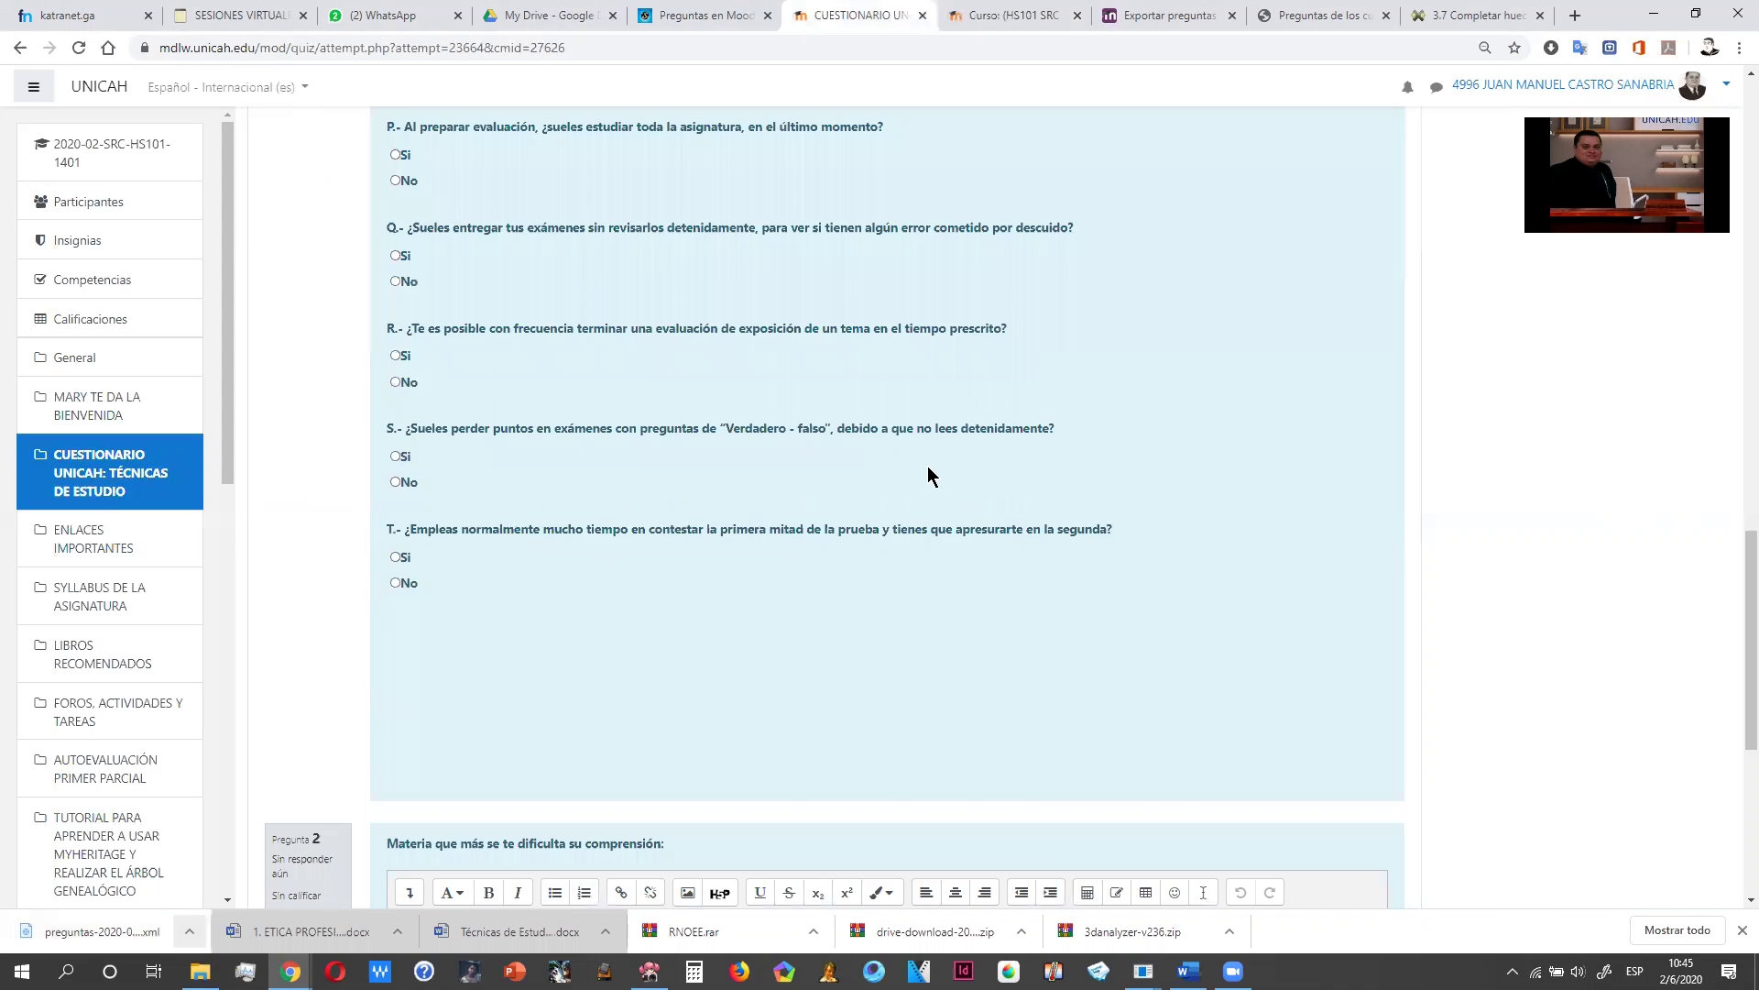
{"action": "key", "text": "ctrl+Tab"}
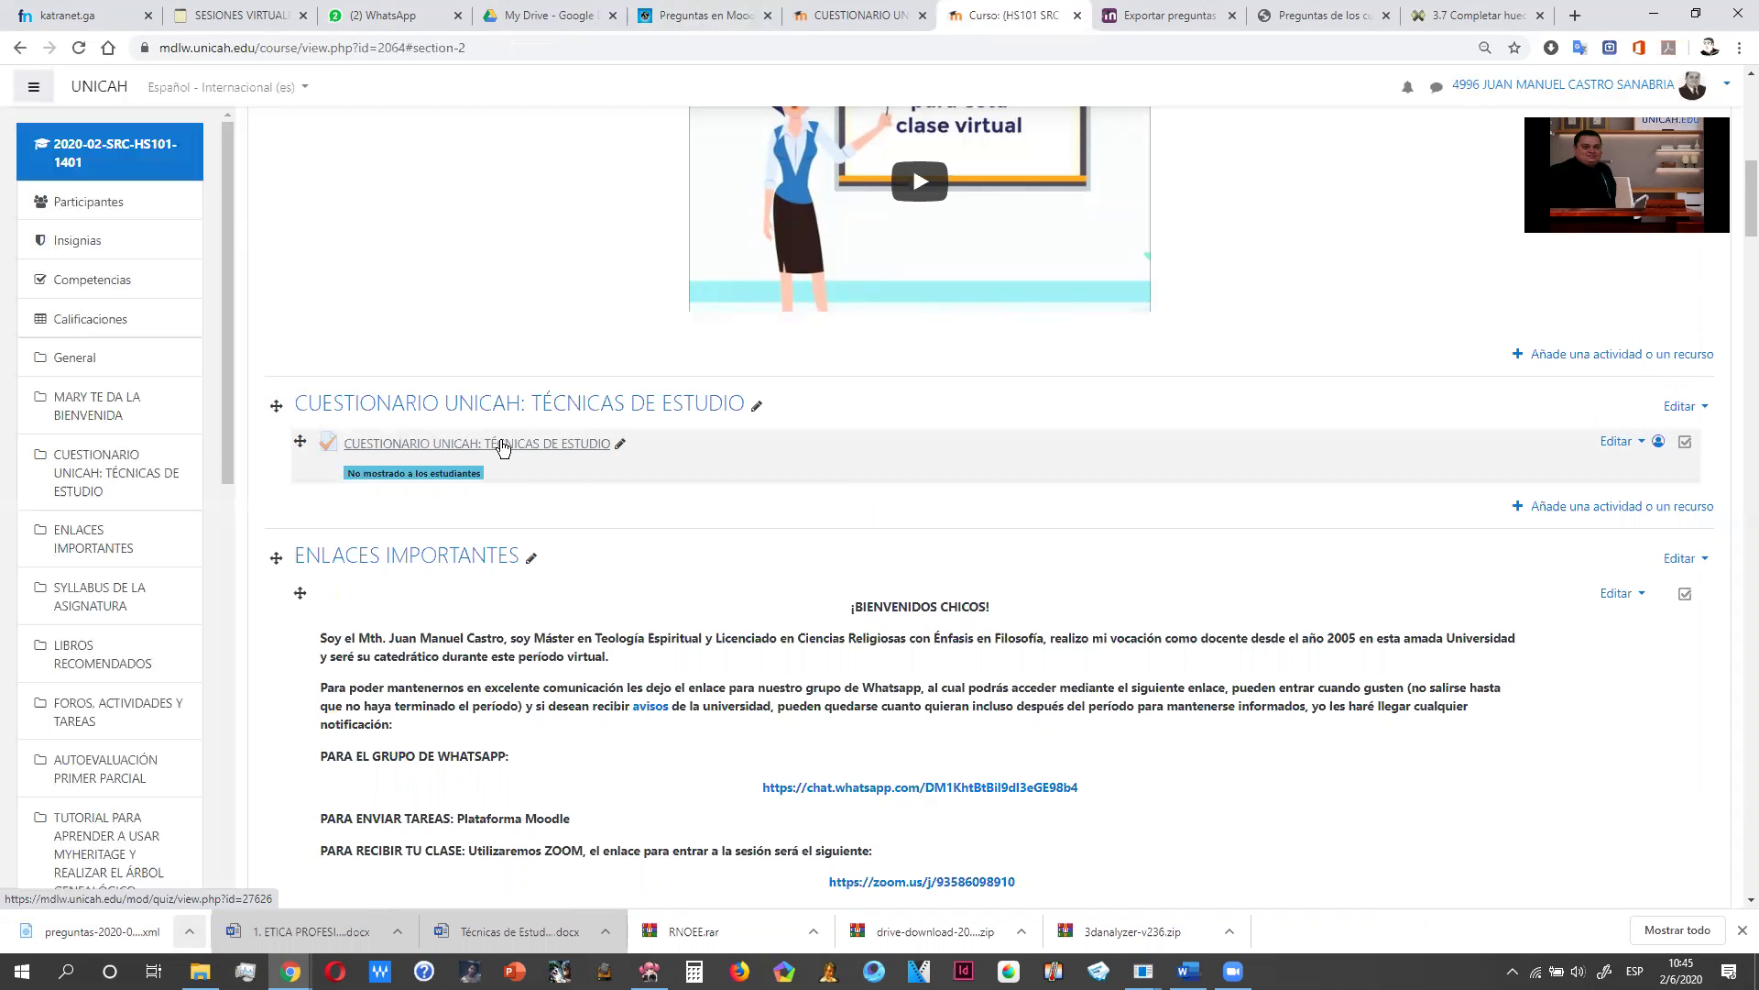
{"action": "key", "text": "ctrl+Tab"}
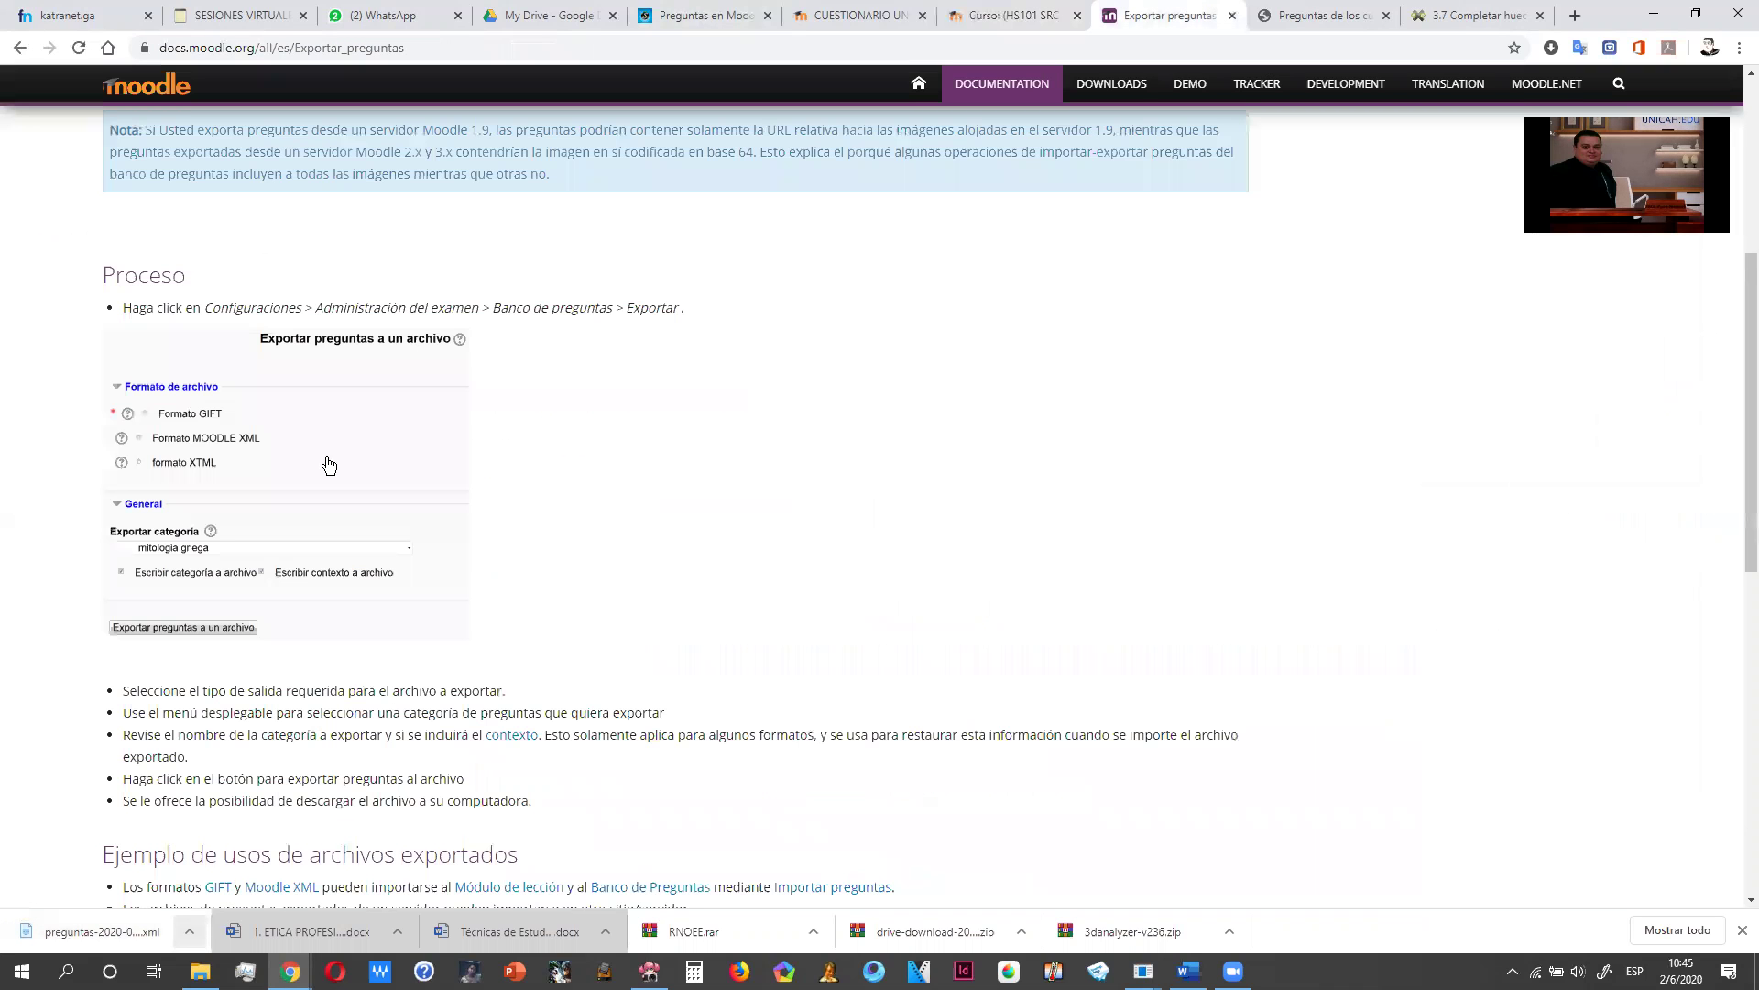
{"action": "key", "text": "ctrl+shift+Tab"}
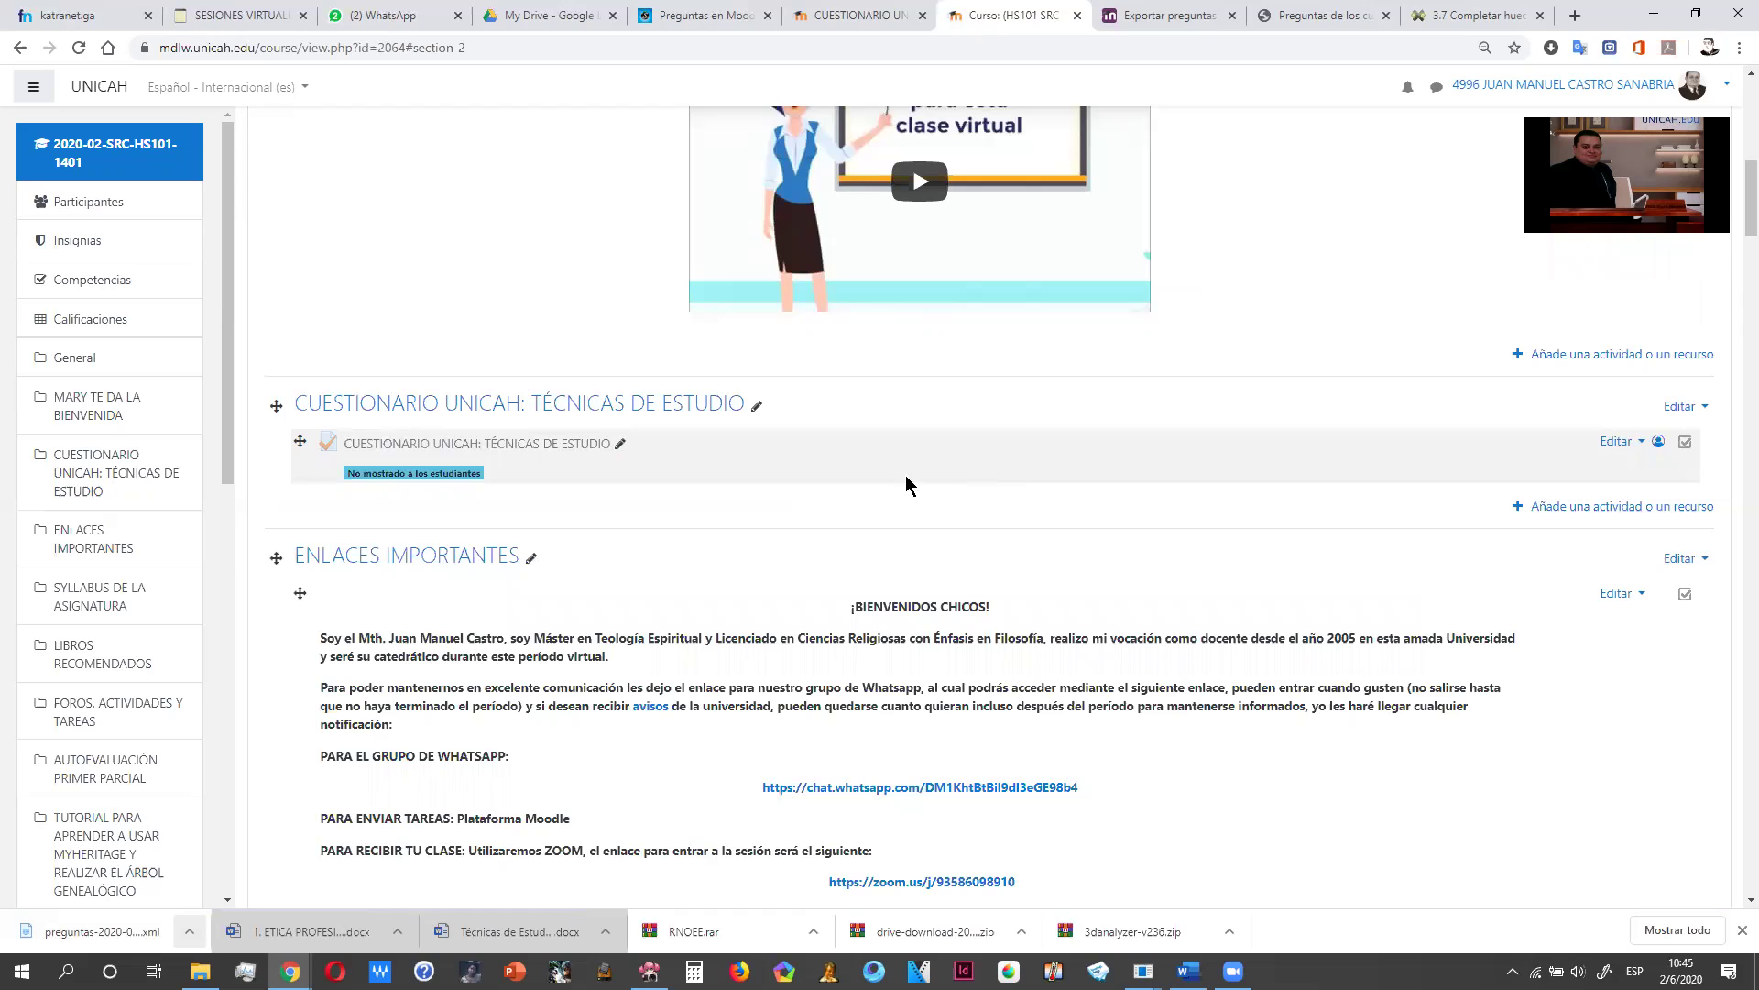
Step: Switch to Técnicas de Estudio.docx in Word and highlight the enlarged answer code under question A
{"action": "key", "text": "alt+Tab"}
{"action": "key", "text": "Tab"}
{"action": "key", "text": "Tab"}
{"action": "key", "text": "Tab"}
{"action": "left_click", "coordinate": [745, 543]}
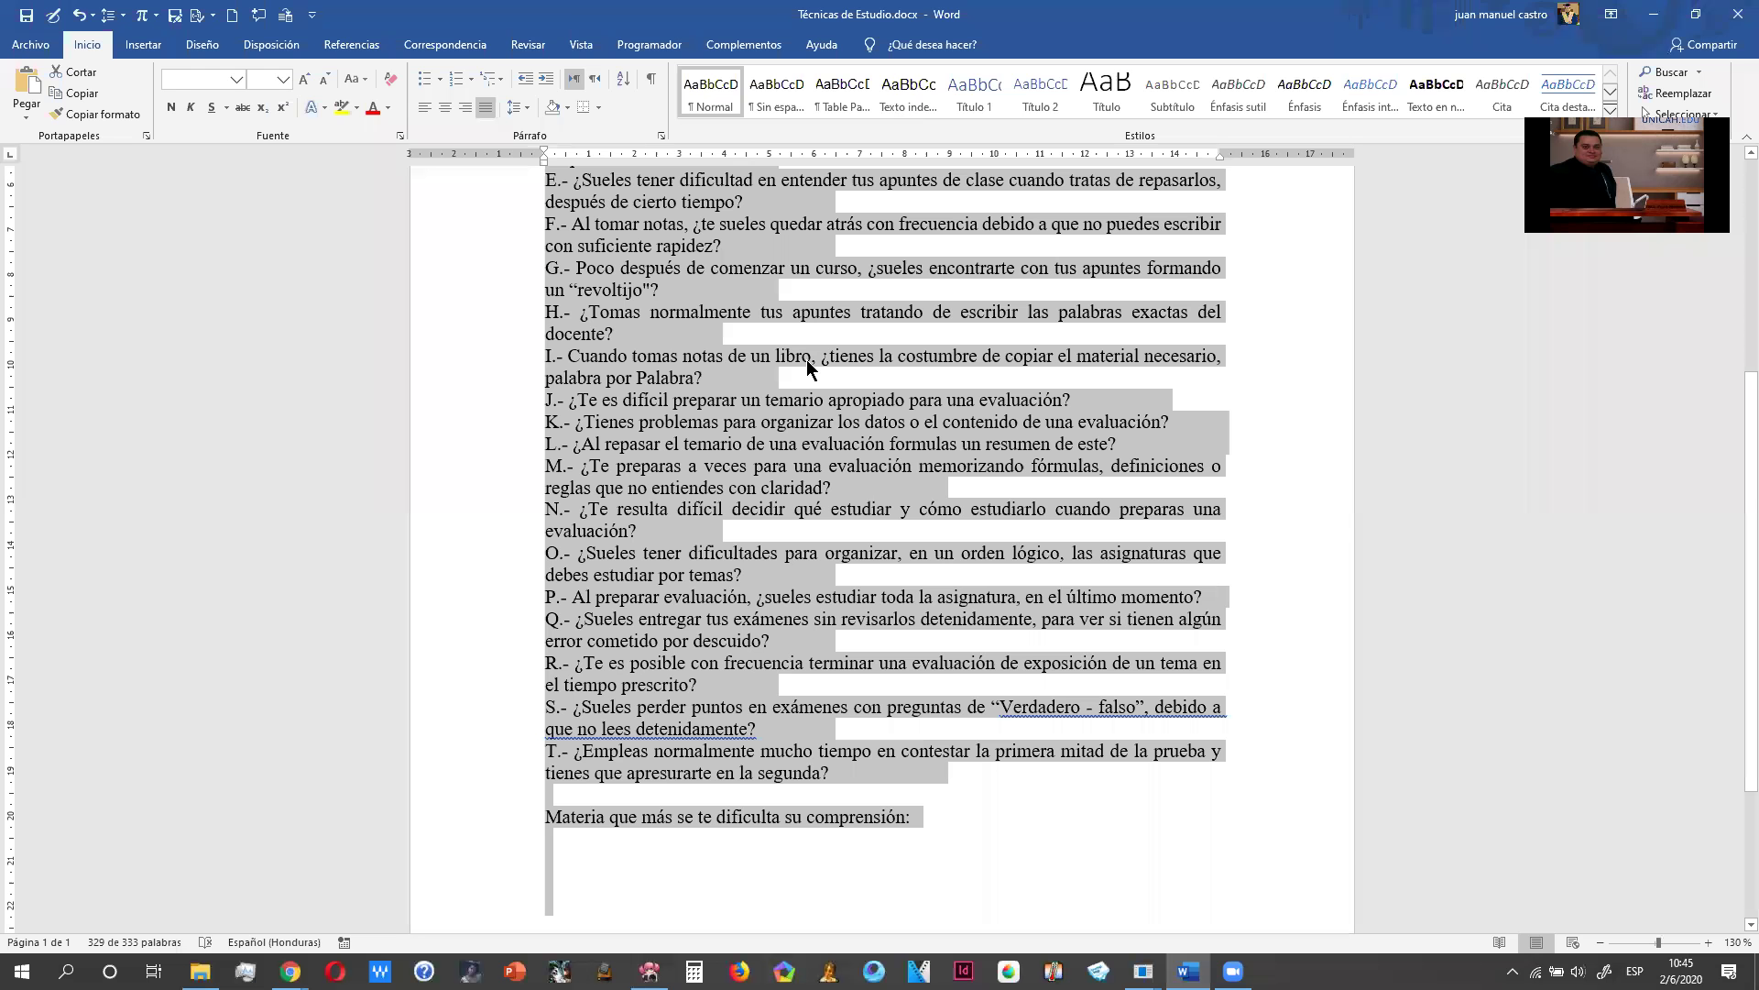
{"action": "scroll", "coordinate": [677, 477], "scroll_direction": "up", "scroll_amount": 5}
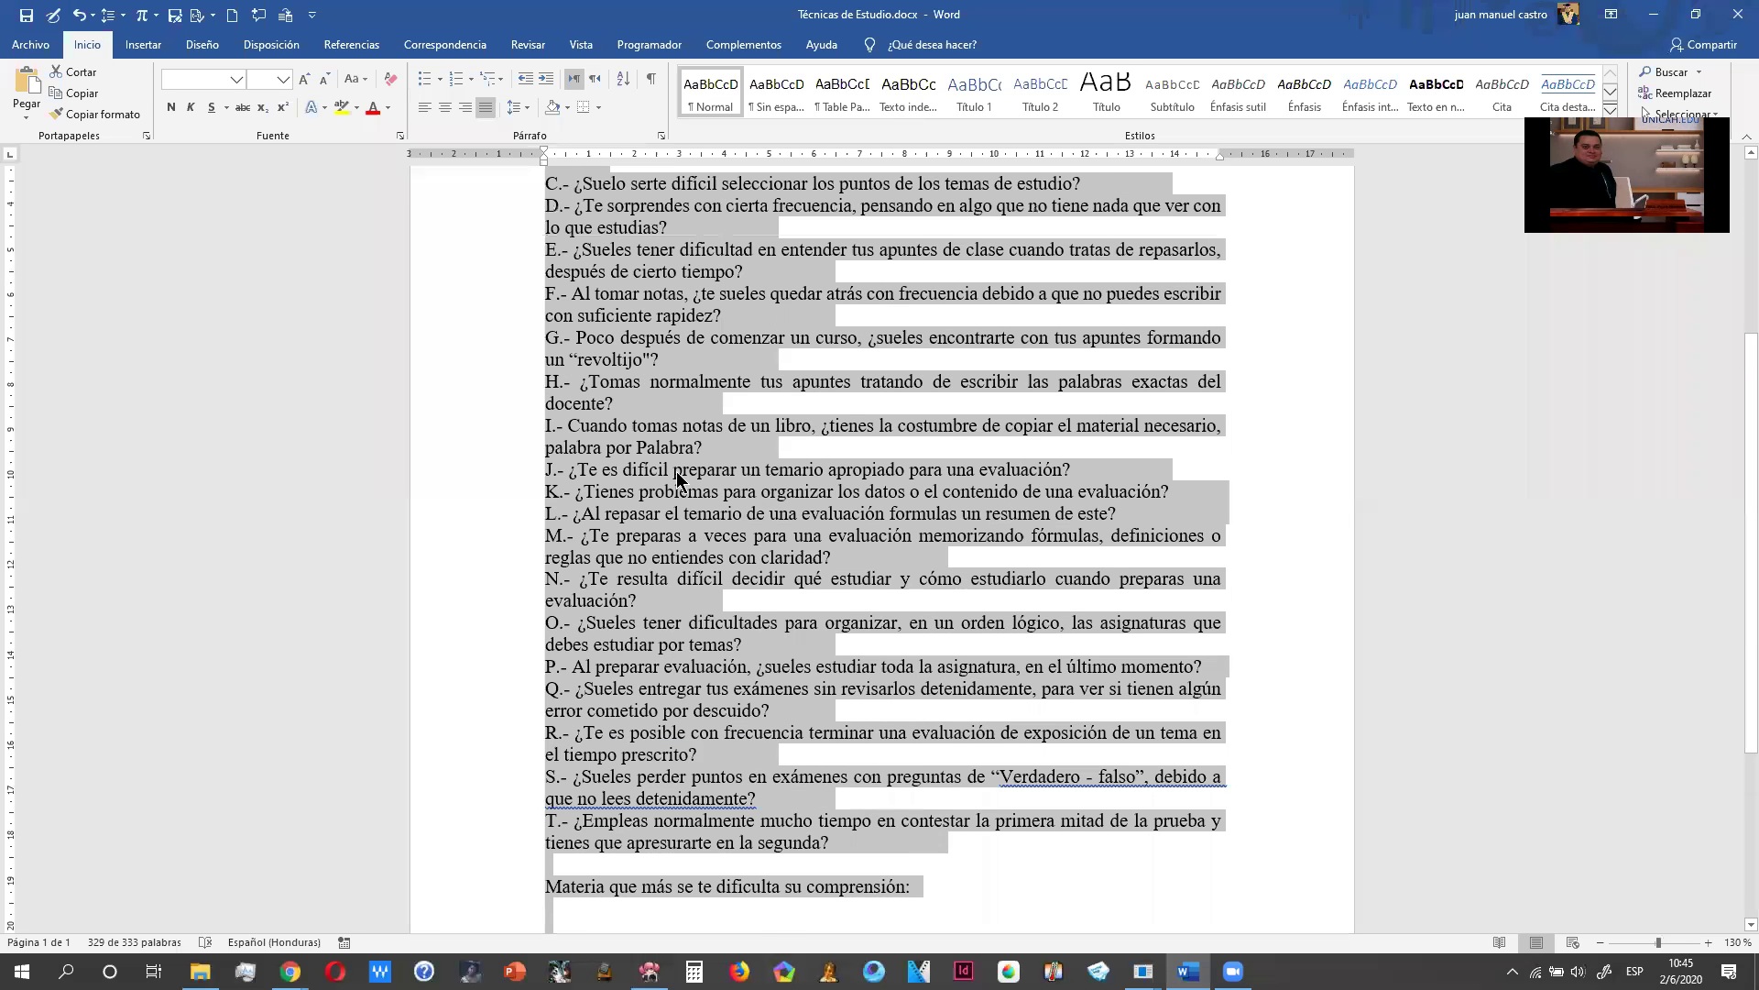
{"action": "left_click_drag", "start_coordinate": [696, 312], "coordinate": [547, 334]}
{"action": "scroll", "coordinate": [546, 331], "scroll_direction": "up", "scroll_amount": 7, "text": "ctrl"}
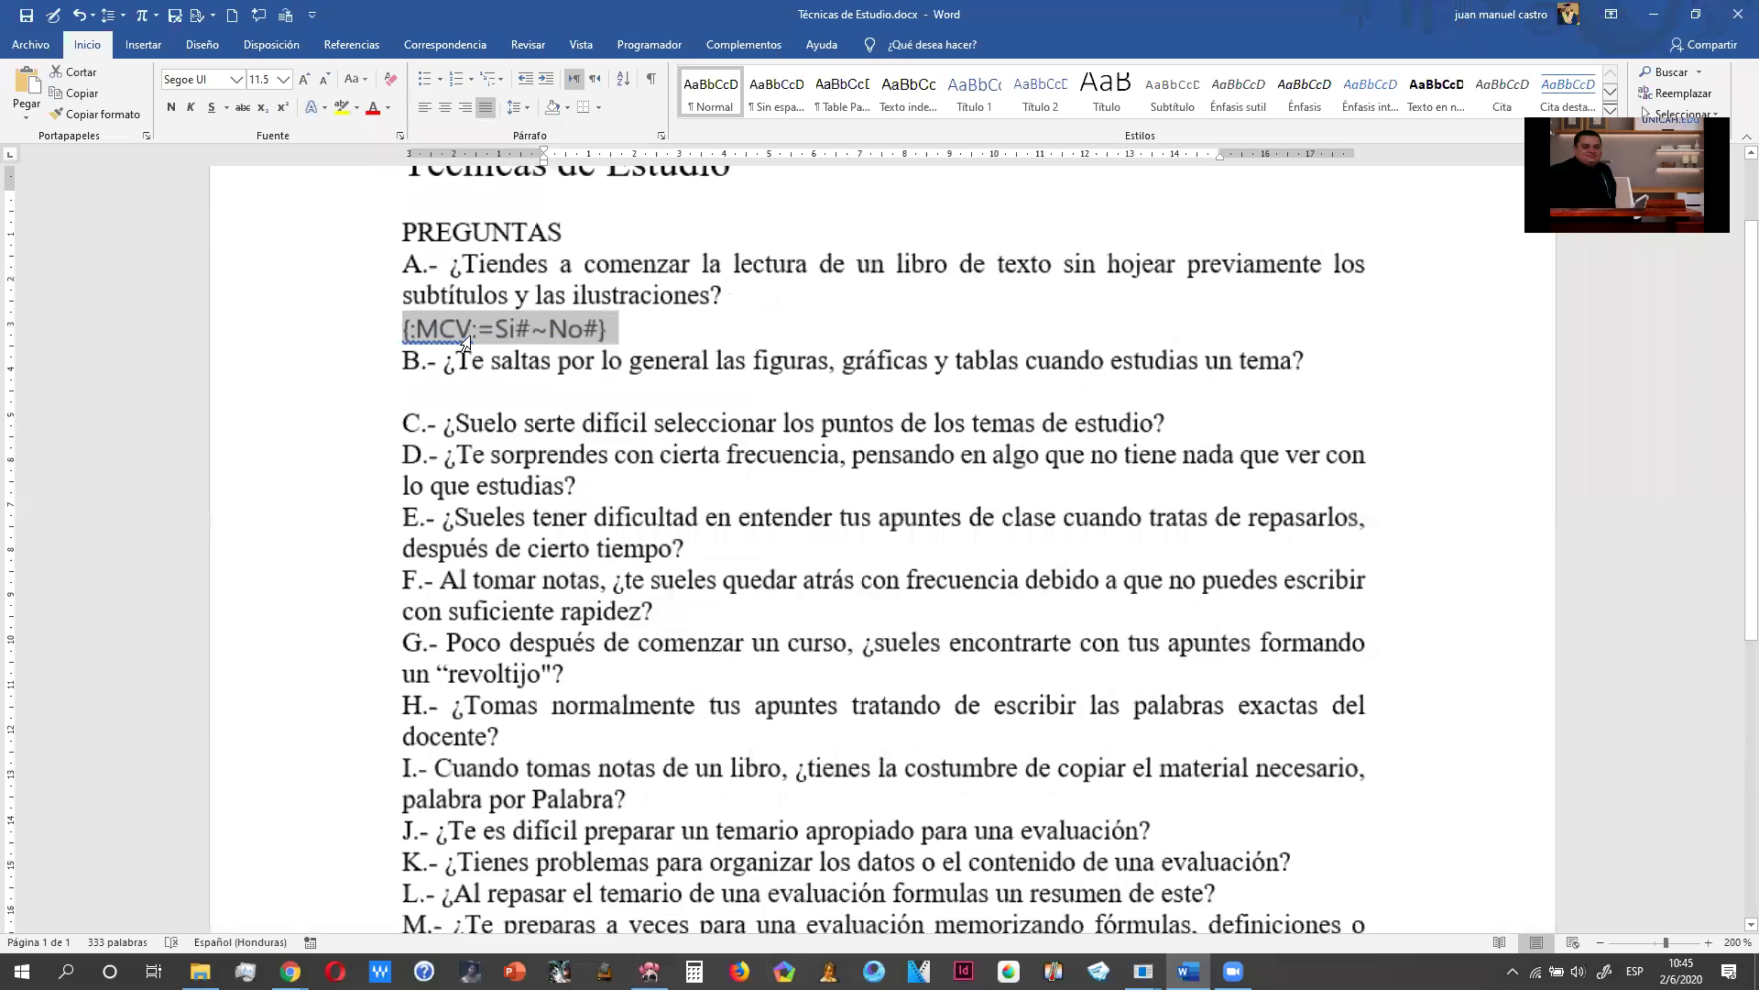
Step: Examine the parts of the code {:MCV:=Si#~No#} under question A, including the Si answer option
{"action": "left_click_drag", "start_coordinate": [337, 337], "coordinate": [496, 335]}
{"action": "left_click", "coordinate": [449, 337]}
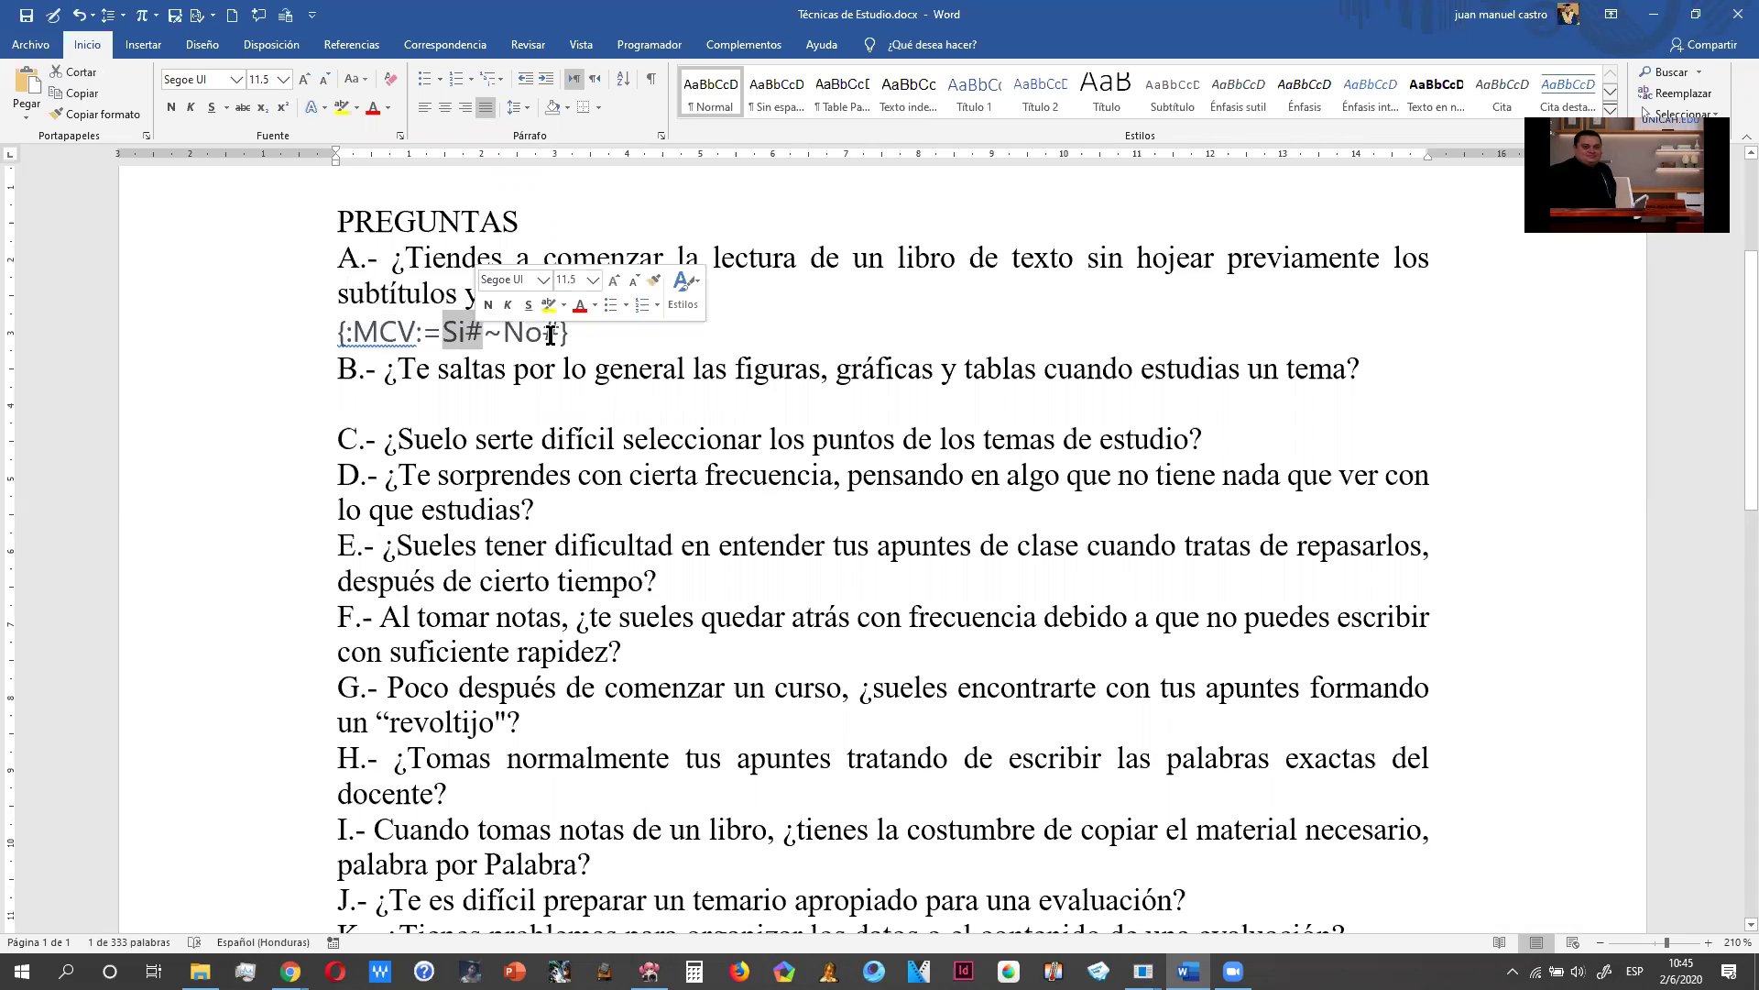
{"action": "double_click", "coordinate": [496, 336]}
{"action": "left_click", "coordinate": [584, 340]}
Step: Copy the code {:MCV:=Si#~No#} from question A and place it on its own line directly below question B
{"action": "left_click_drag", "start_coordinate": [584, 341], "coordinate": [339, 338]}
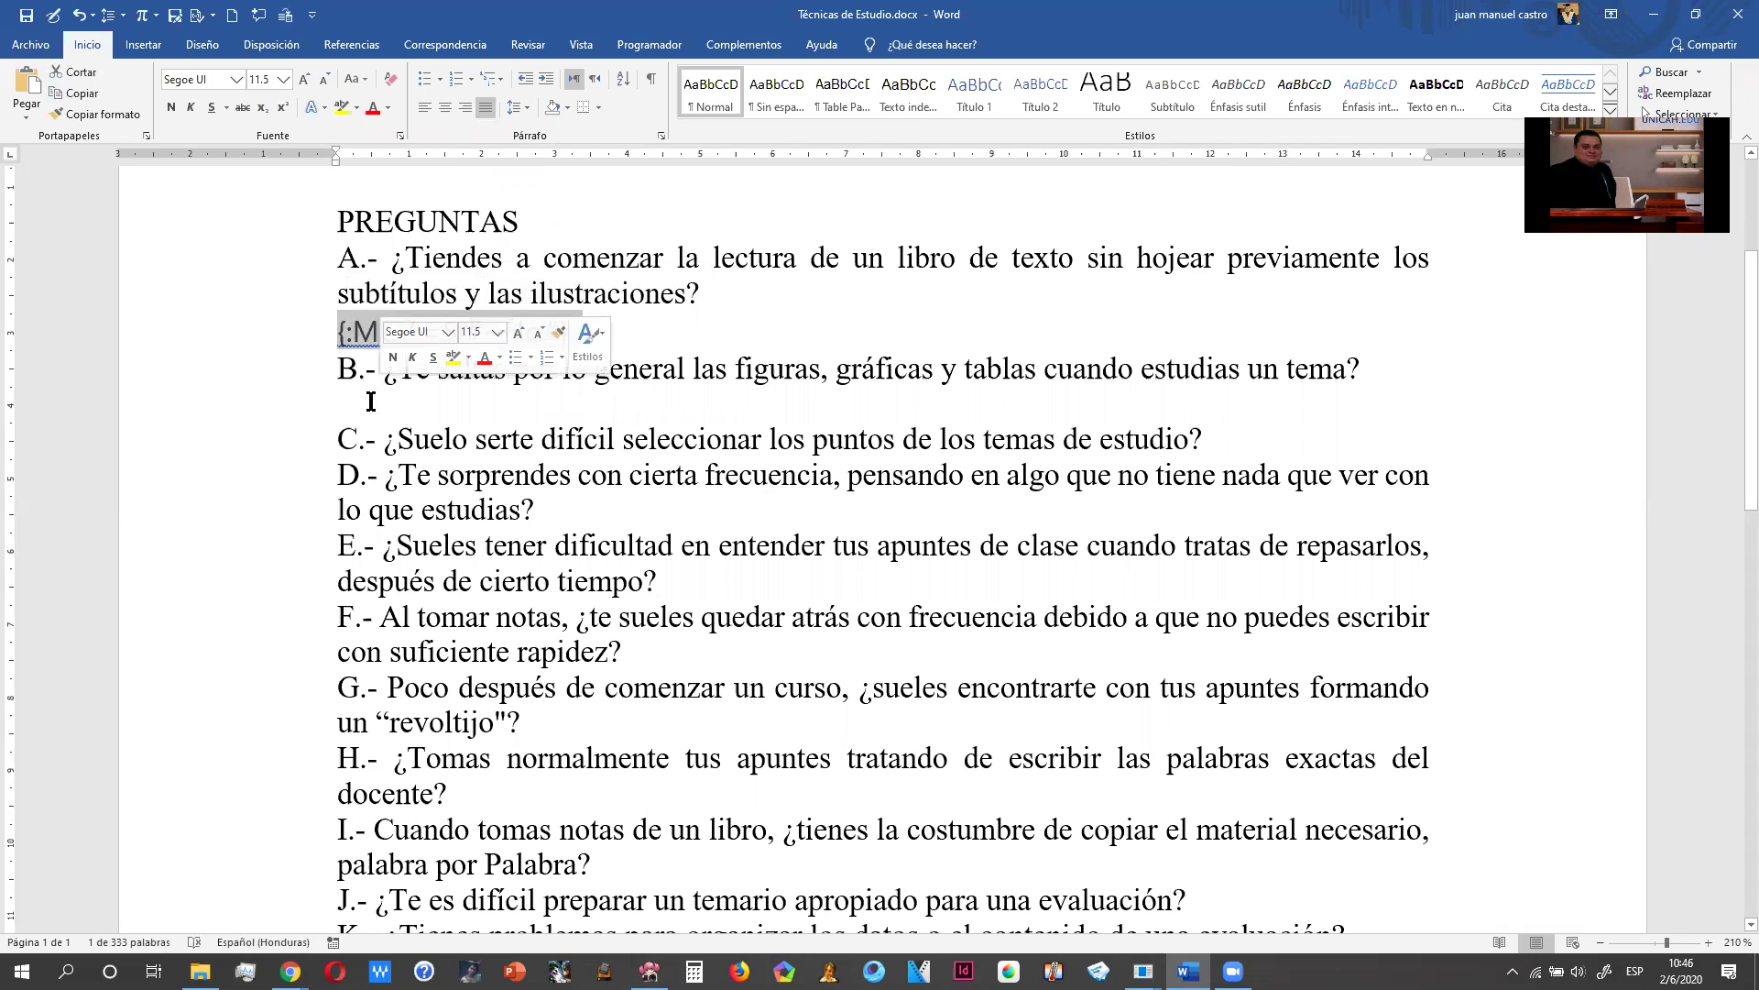
{"action": "key", "text": "ctrl+c"}
{"action": "left_click", "coordinate": [370, 402]}
{"action": "key", "text": "ctrl+v"}
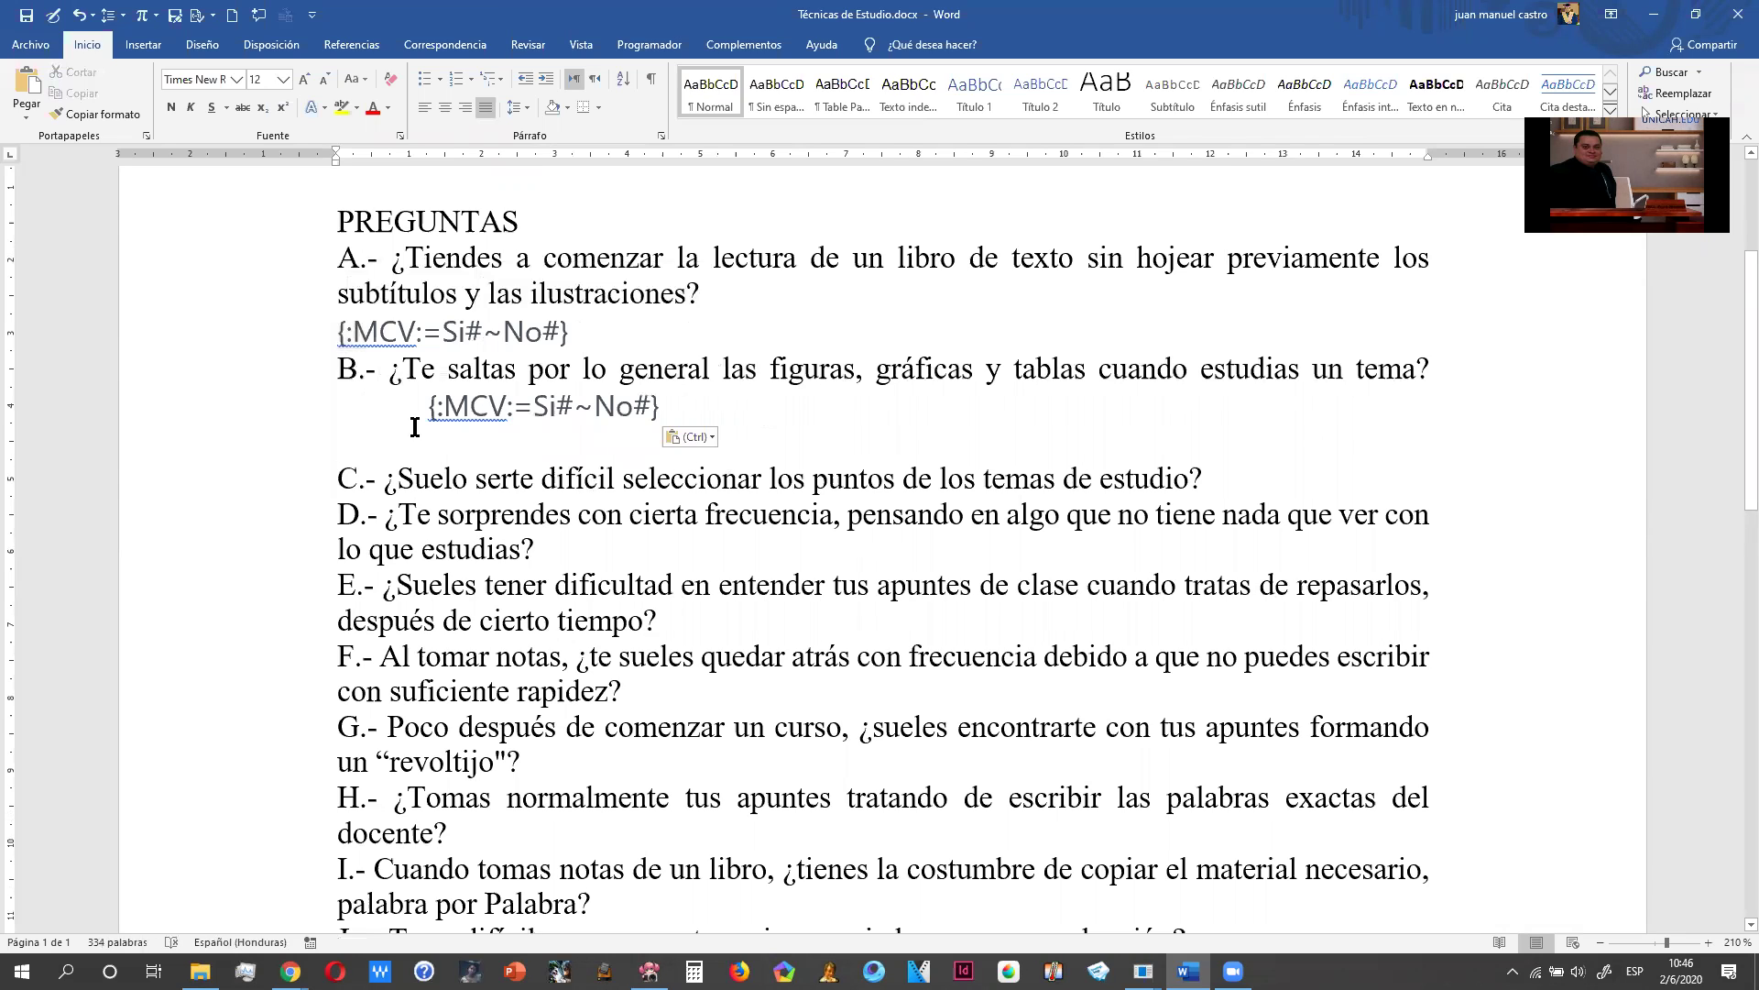
{"action": "key", "text": "BackSpace"}
{"action": "key", "text": "BackSpace"}
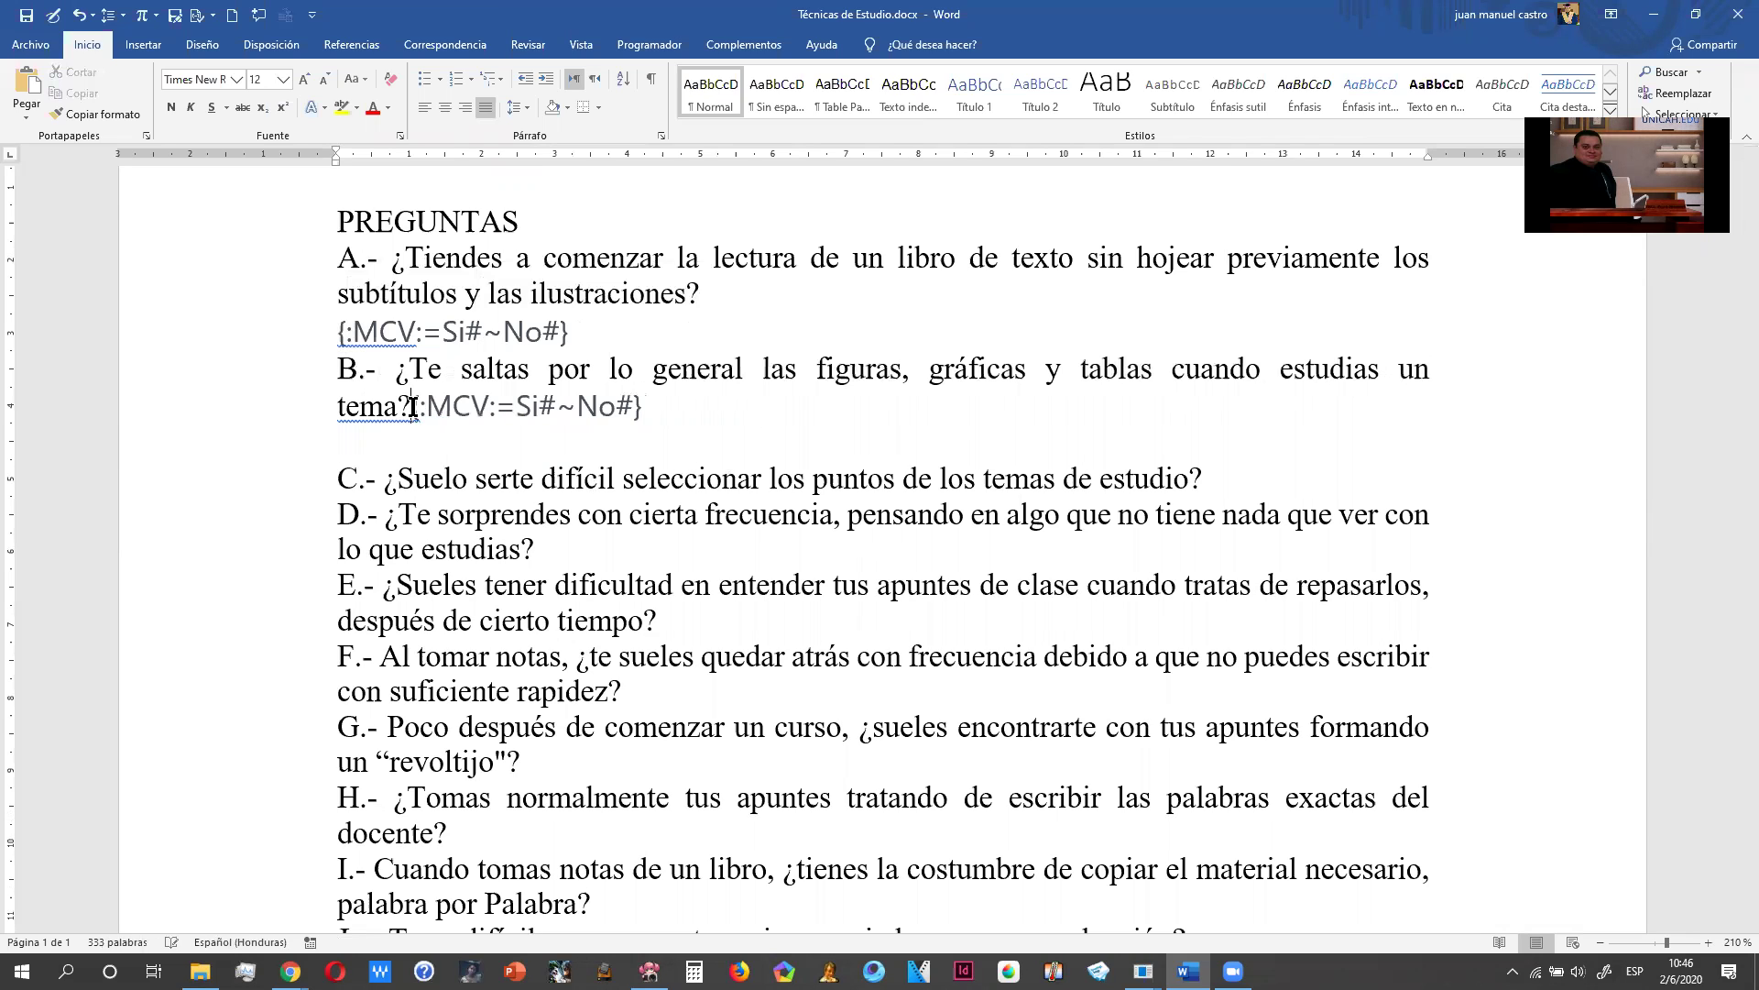
{"action": "key", "text": "Return"}
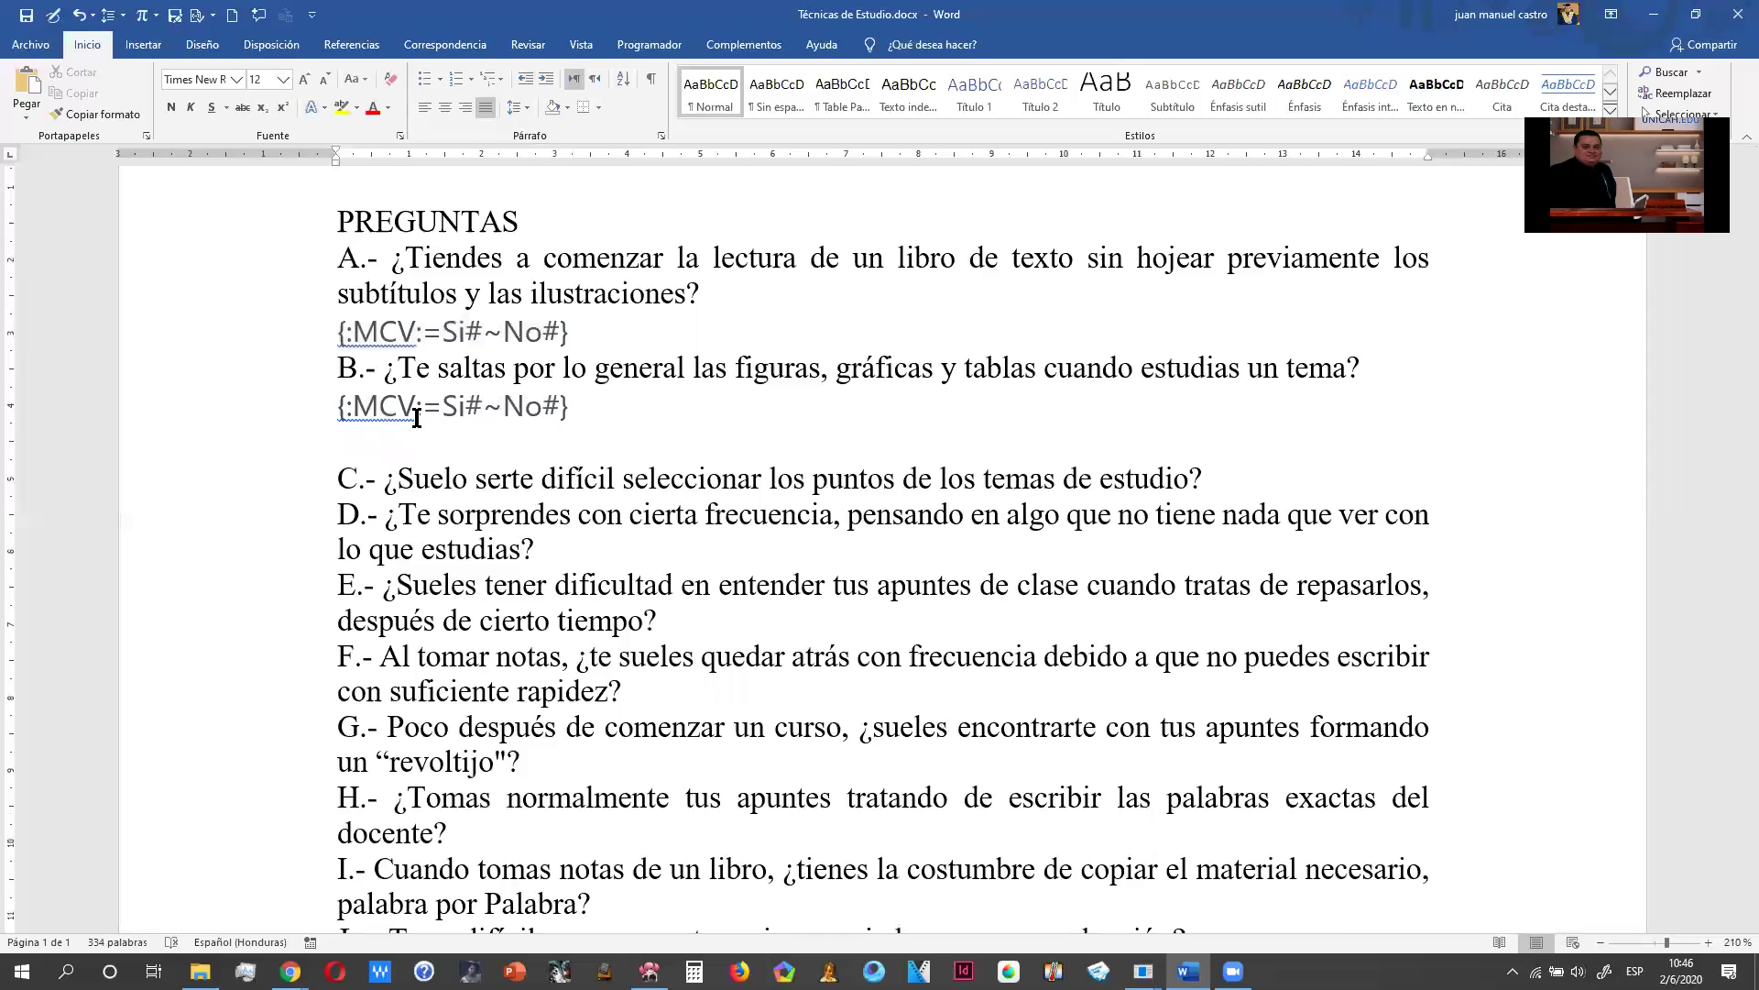
Step: Switch back to the Moodle course and add a Cuestionario activity to the CUESTIONARIO UNICAH: TÉCNICAS DE ESTUDIO section
{"action": "key", "text": "alt+Tab"}
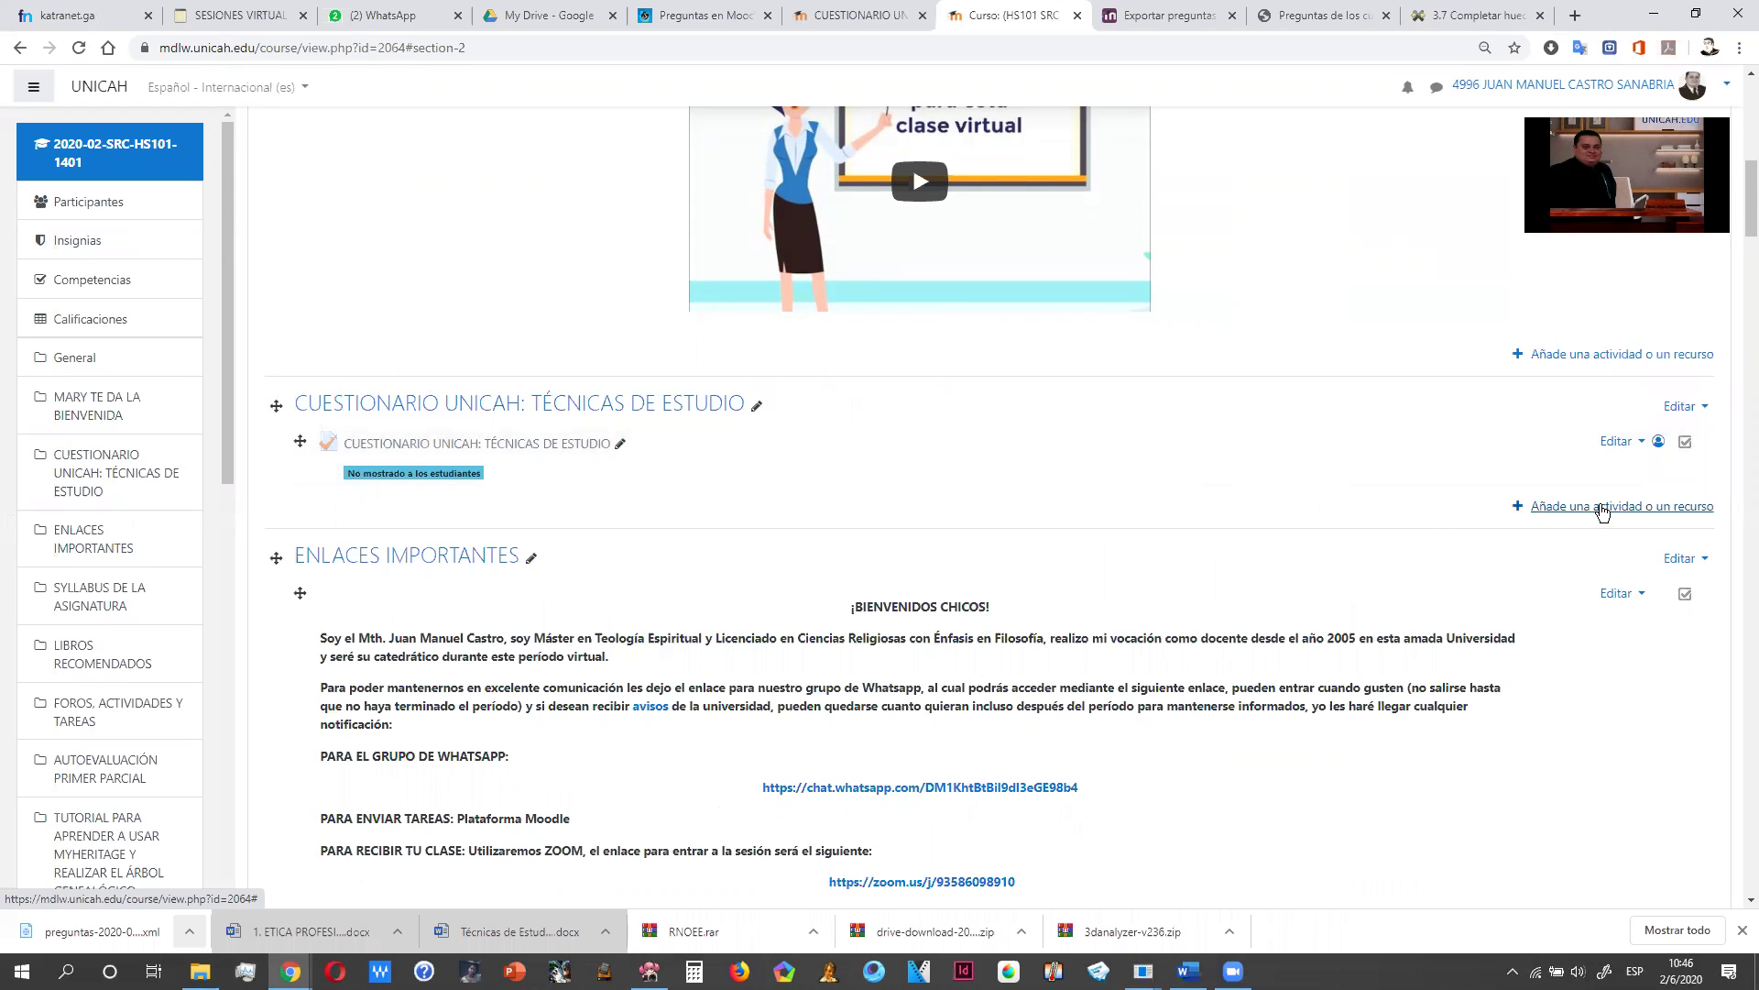
{"action": "left_click", "coordinate": [1601, 507]}
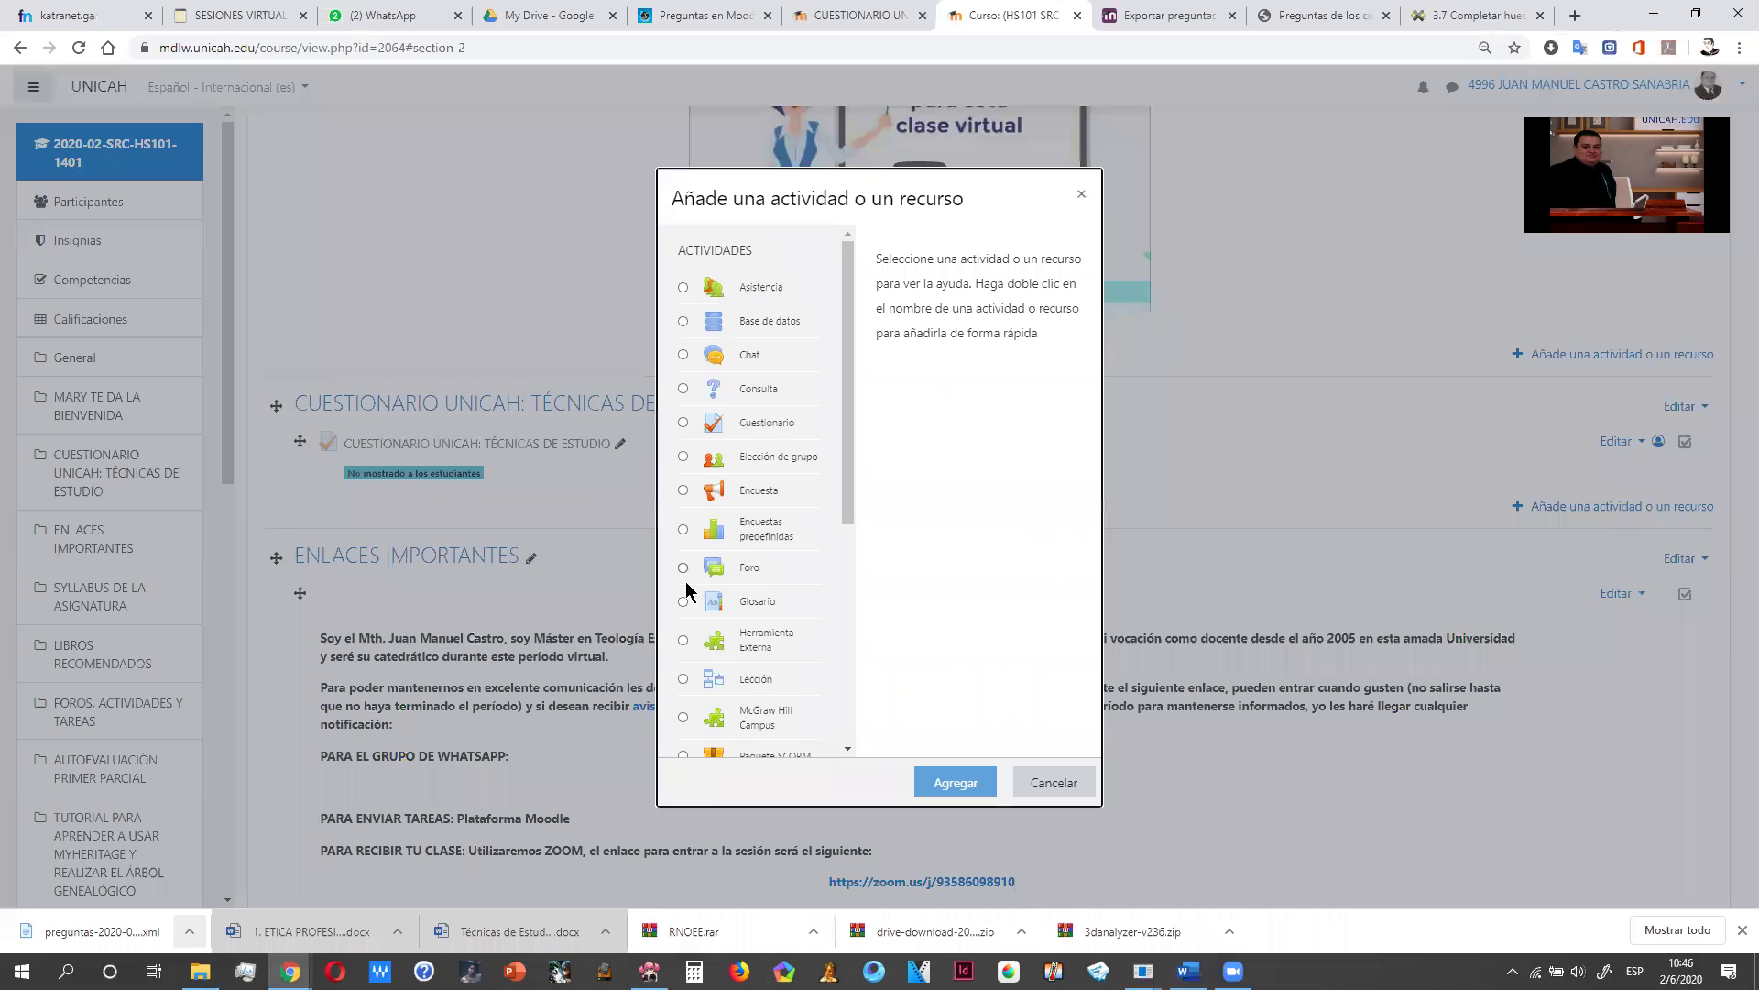
{"action": "scroll", "coordinate": [711, 582], "scroll_direction": "down", "scroll_amount": 5}
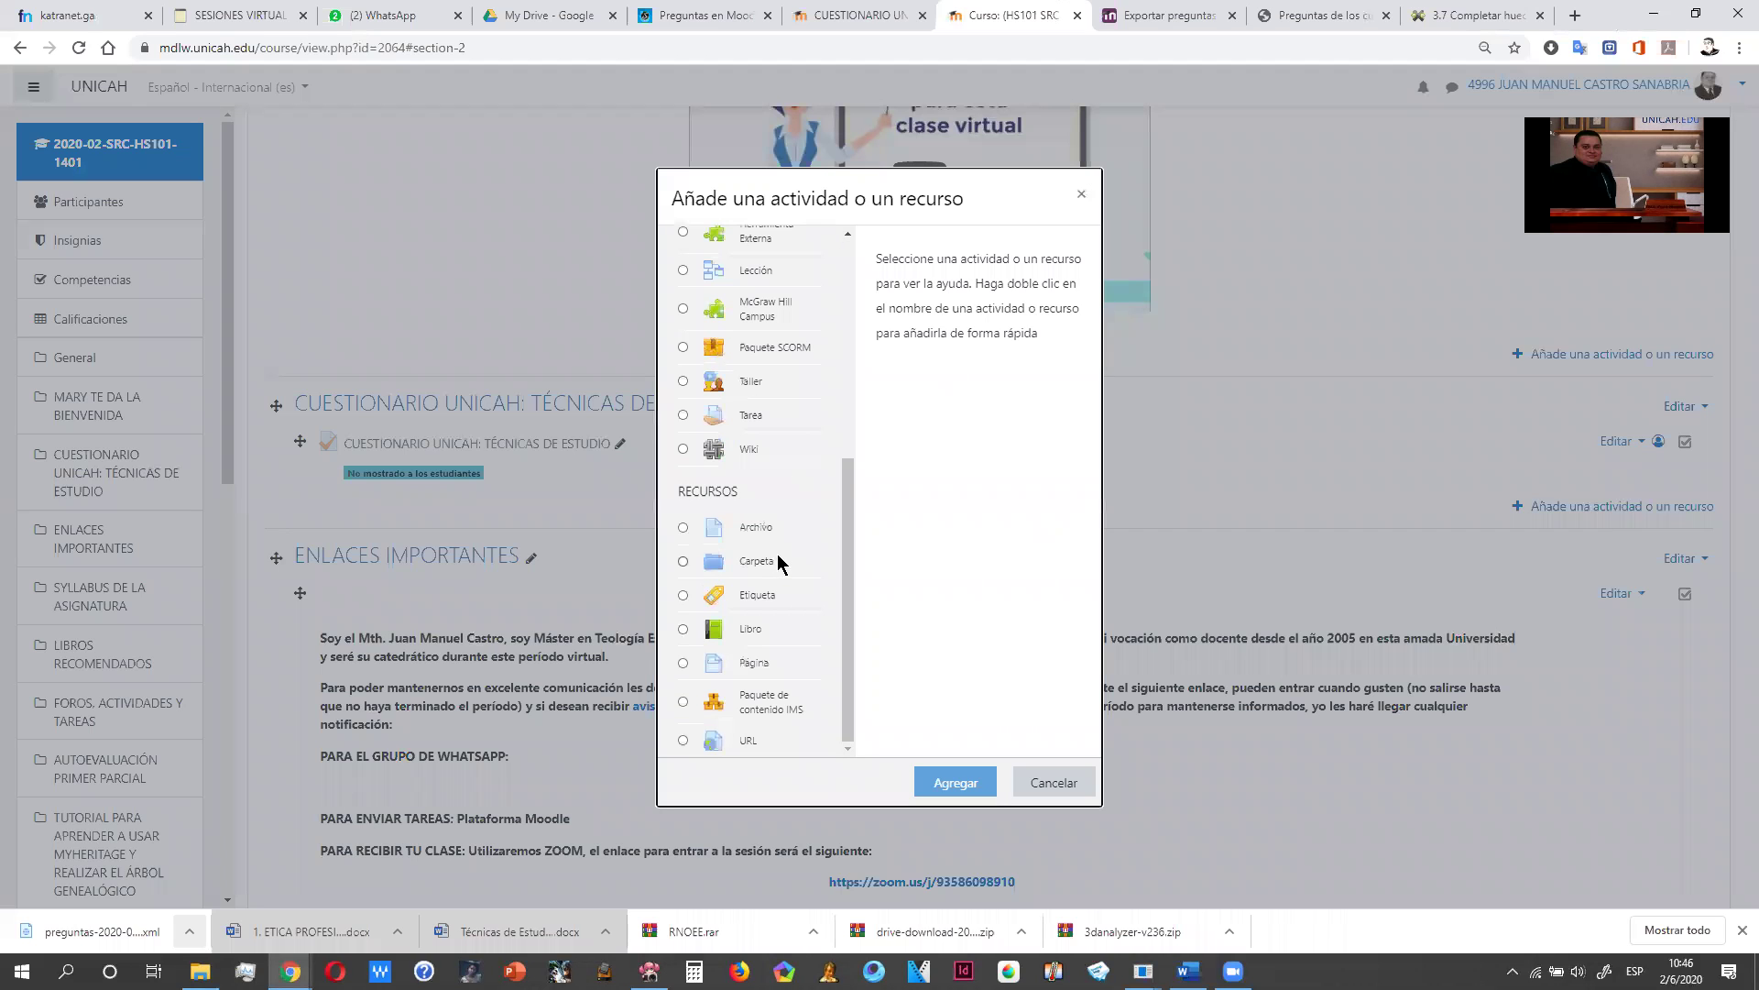
{"action": "scroll", "coordinate": [825, 504], "scroll_direction": "up", "scroll_amount": 2}
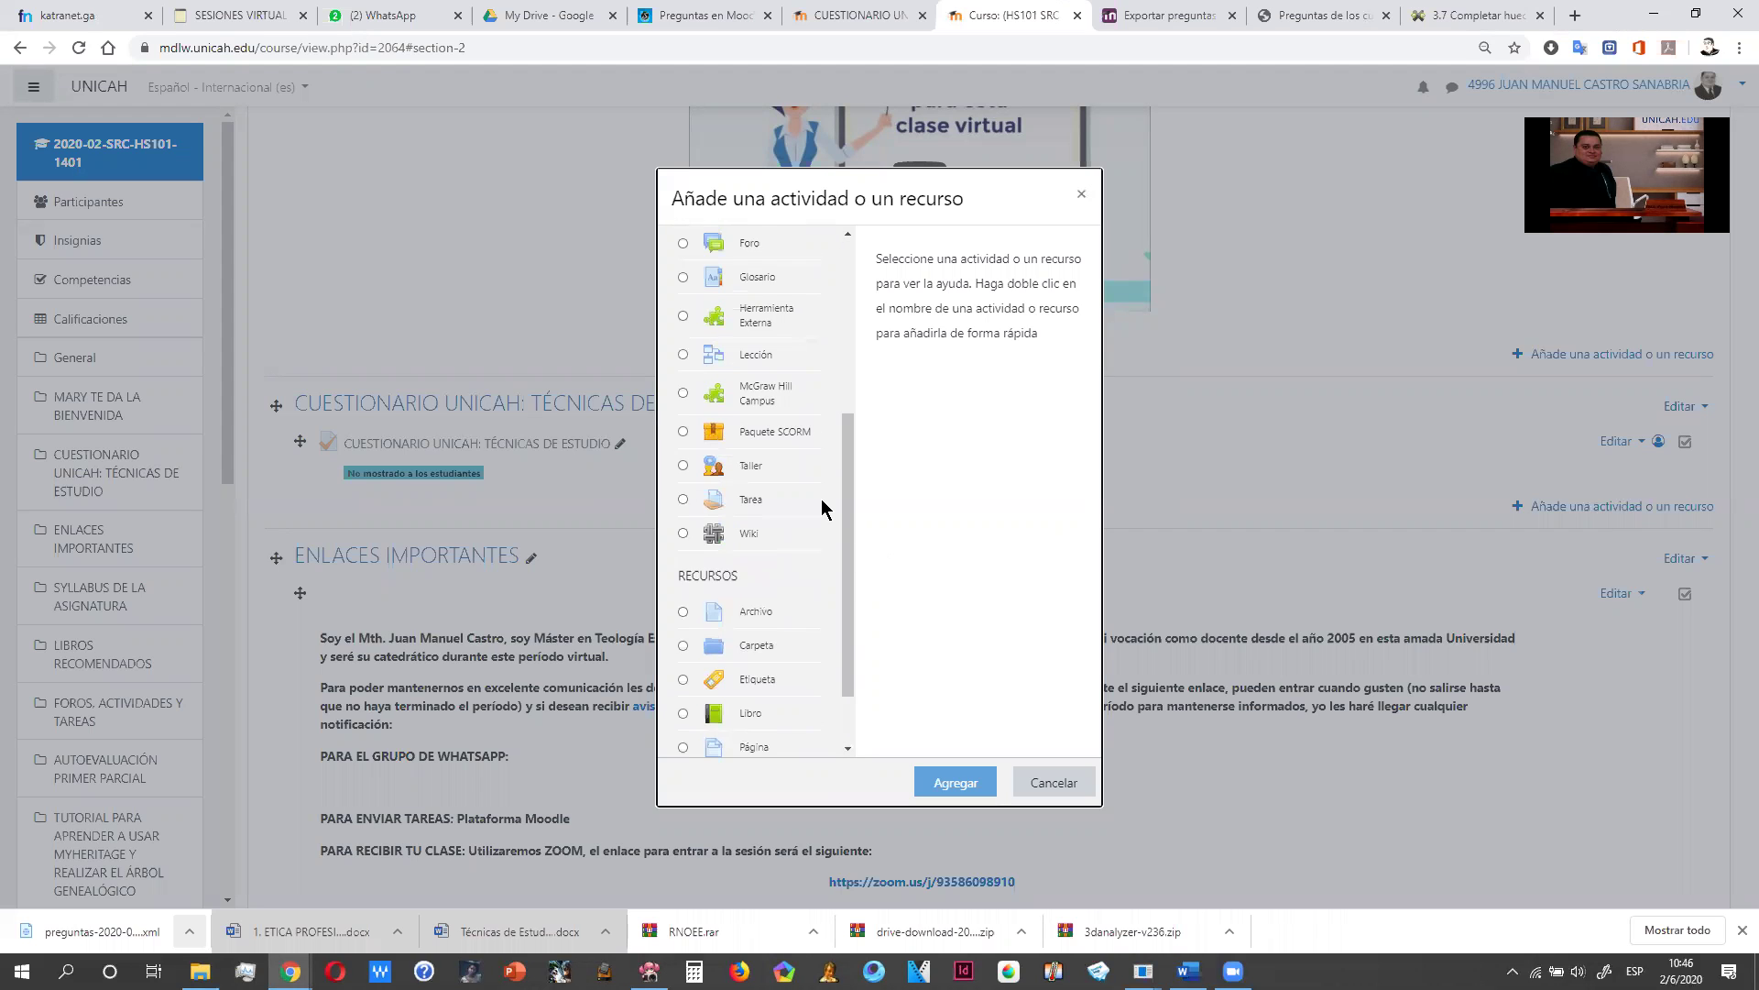
{"action": "scroll", "coordinate": [825, 504], "scroll_direction": "up", "scroll_amount": 3}
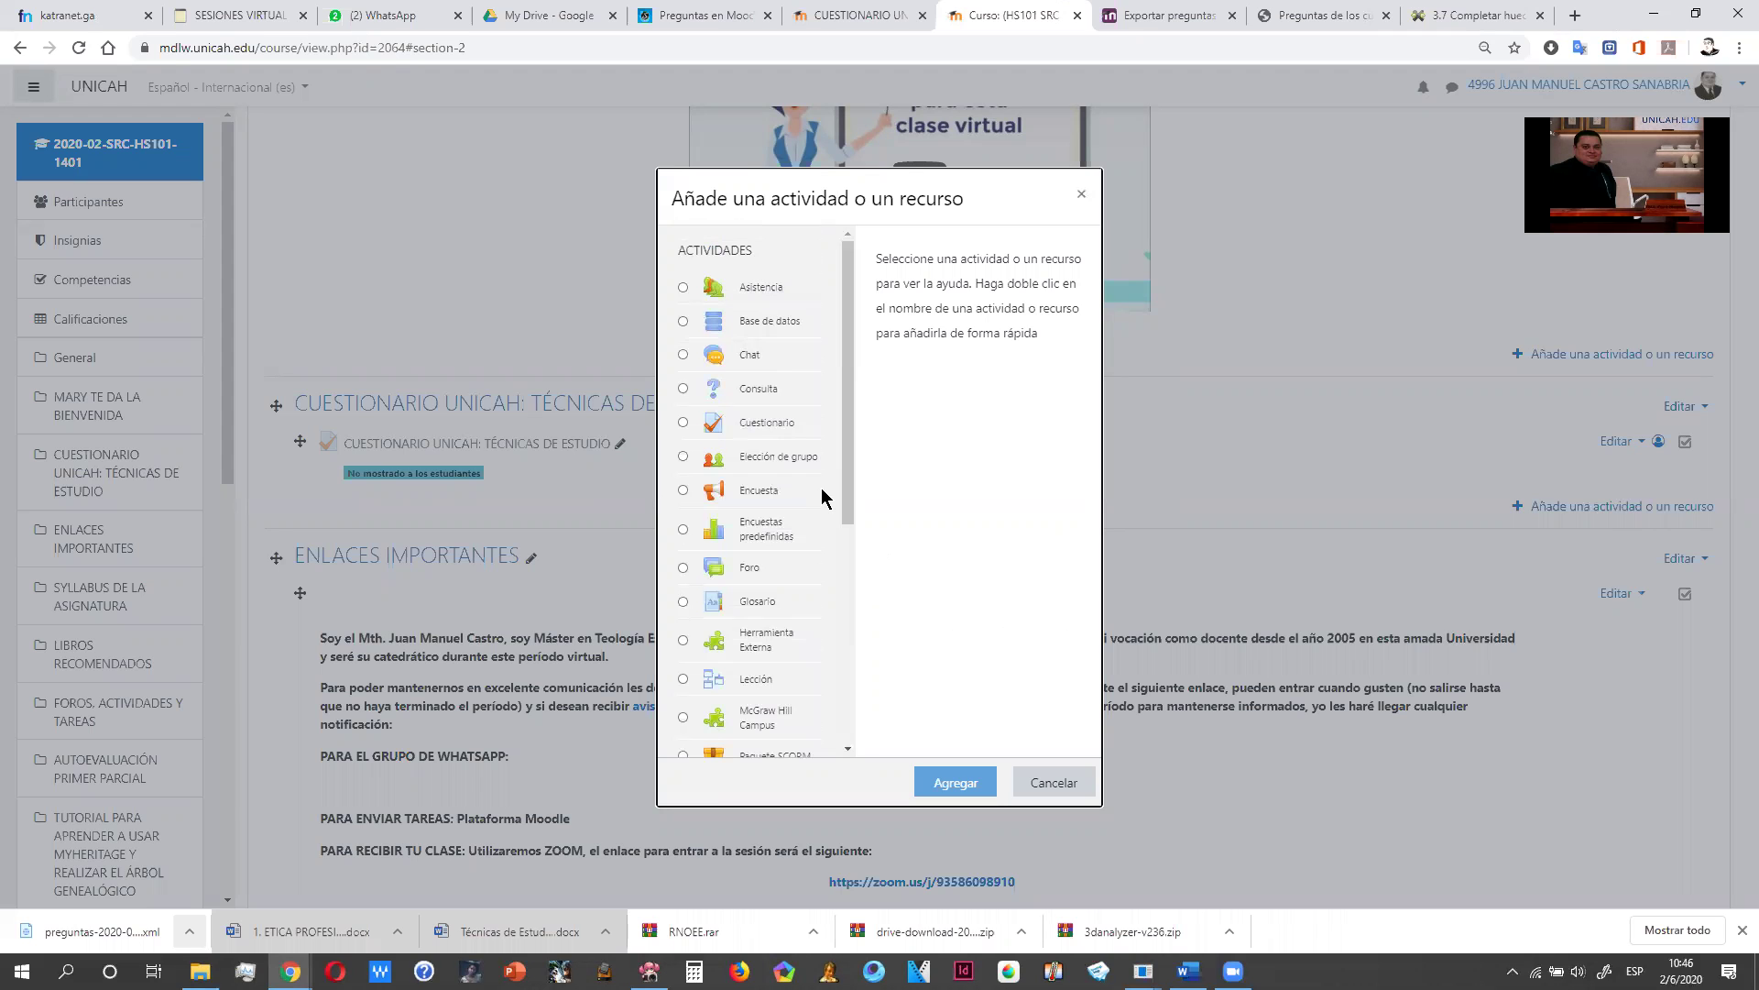
{"action": "double_click", "coordinate": [753, 429]}
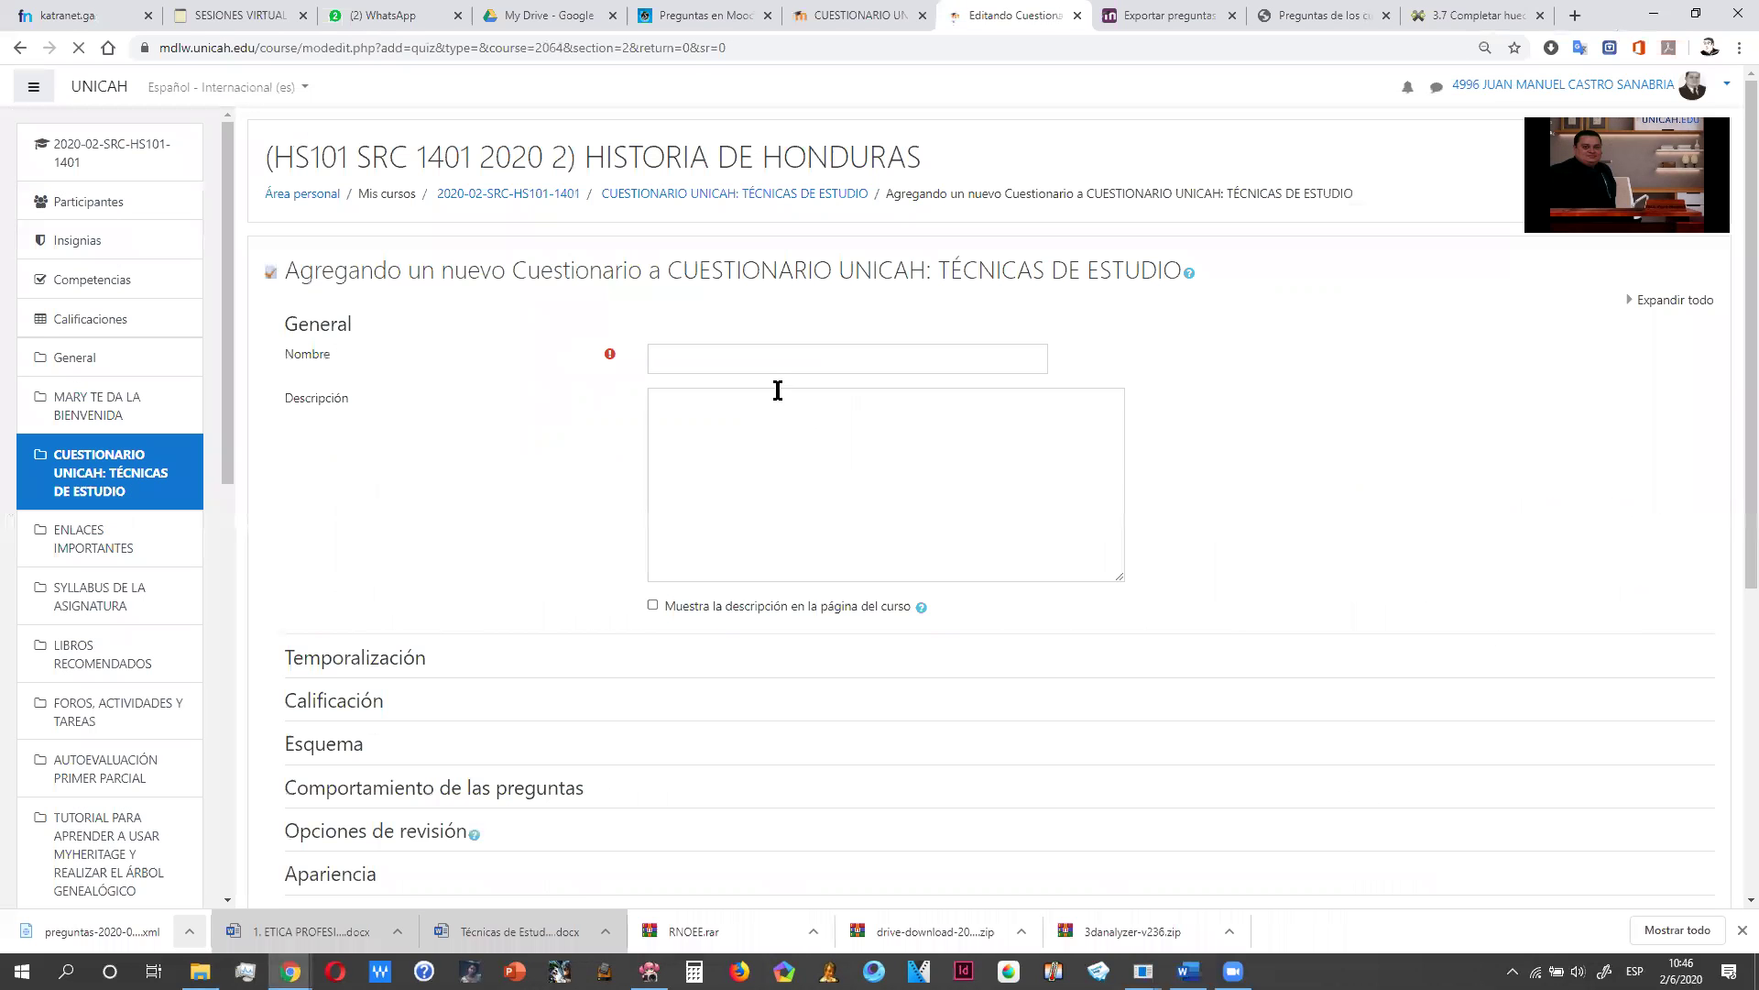
Step: Name the new questionnaire C2
{"action": "left_click", "coordinate": [795, 356]}
{"action": "type", "text": "C"}
{"action": "left_click", "coordinate": [794, 348]}
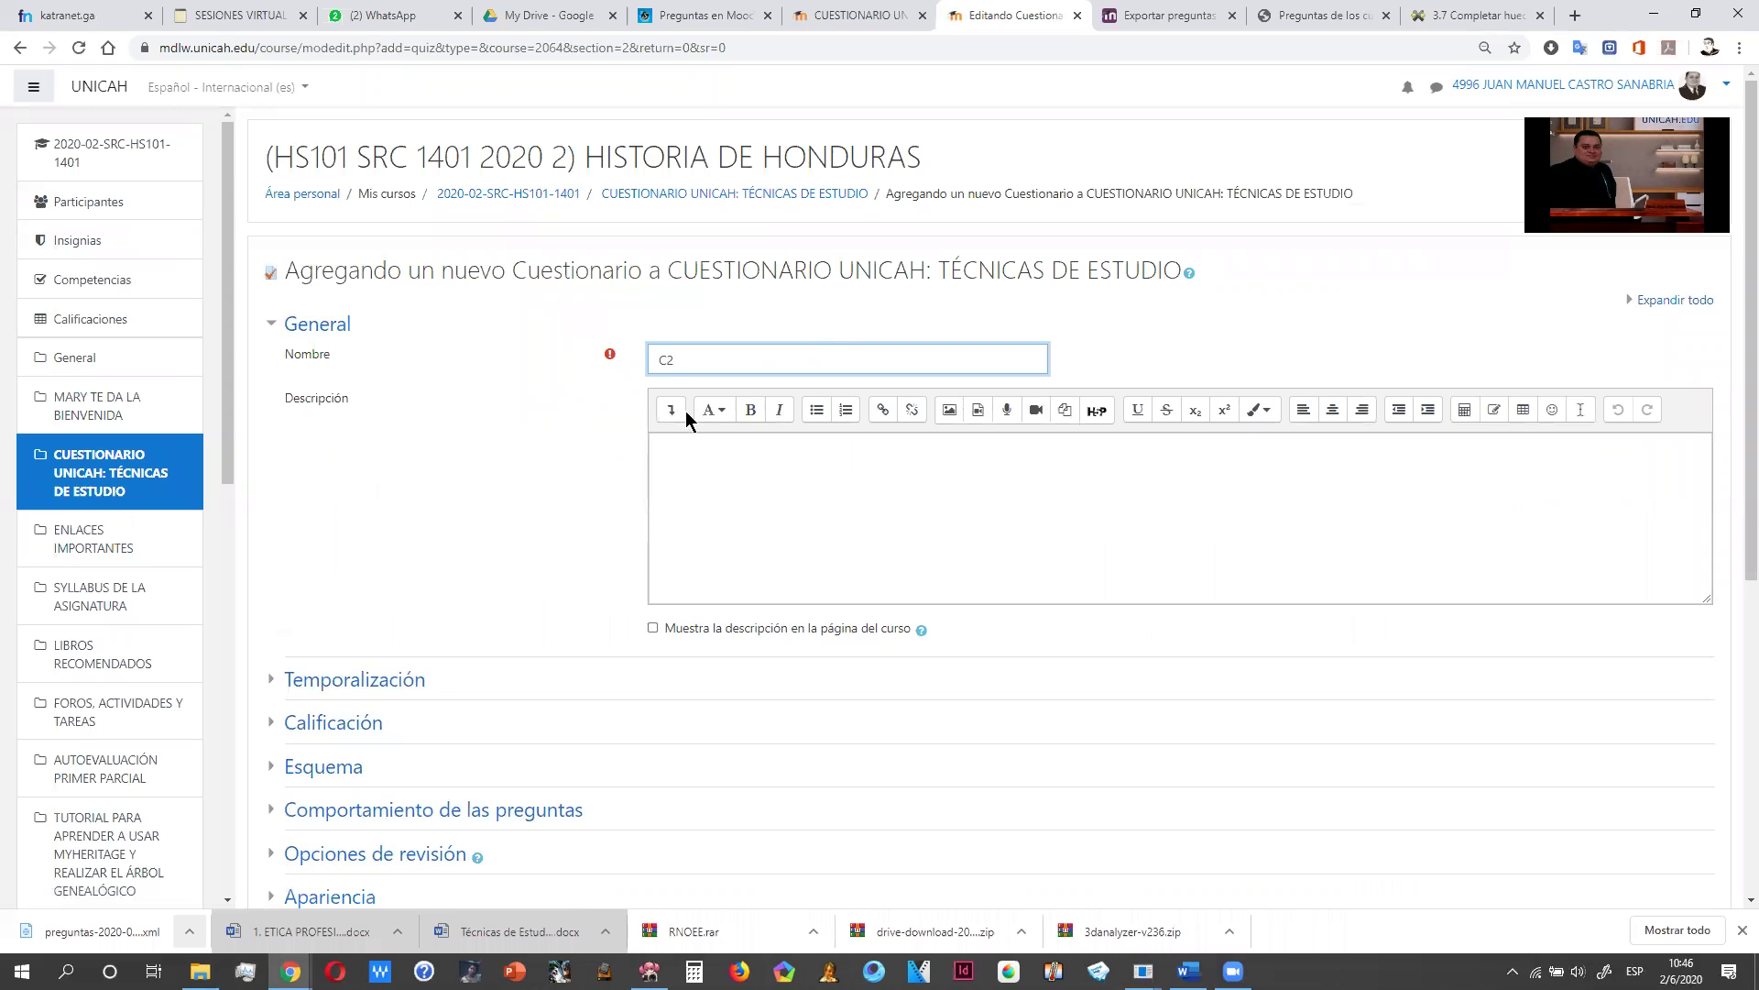
Step: Enable the questionnaire's opening date in the Temporalización settings and review the Calificación options
{"action": "scroll", "coordinate": [567, 471], "scroll_direction": "down", "scroll_amount": 2}
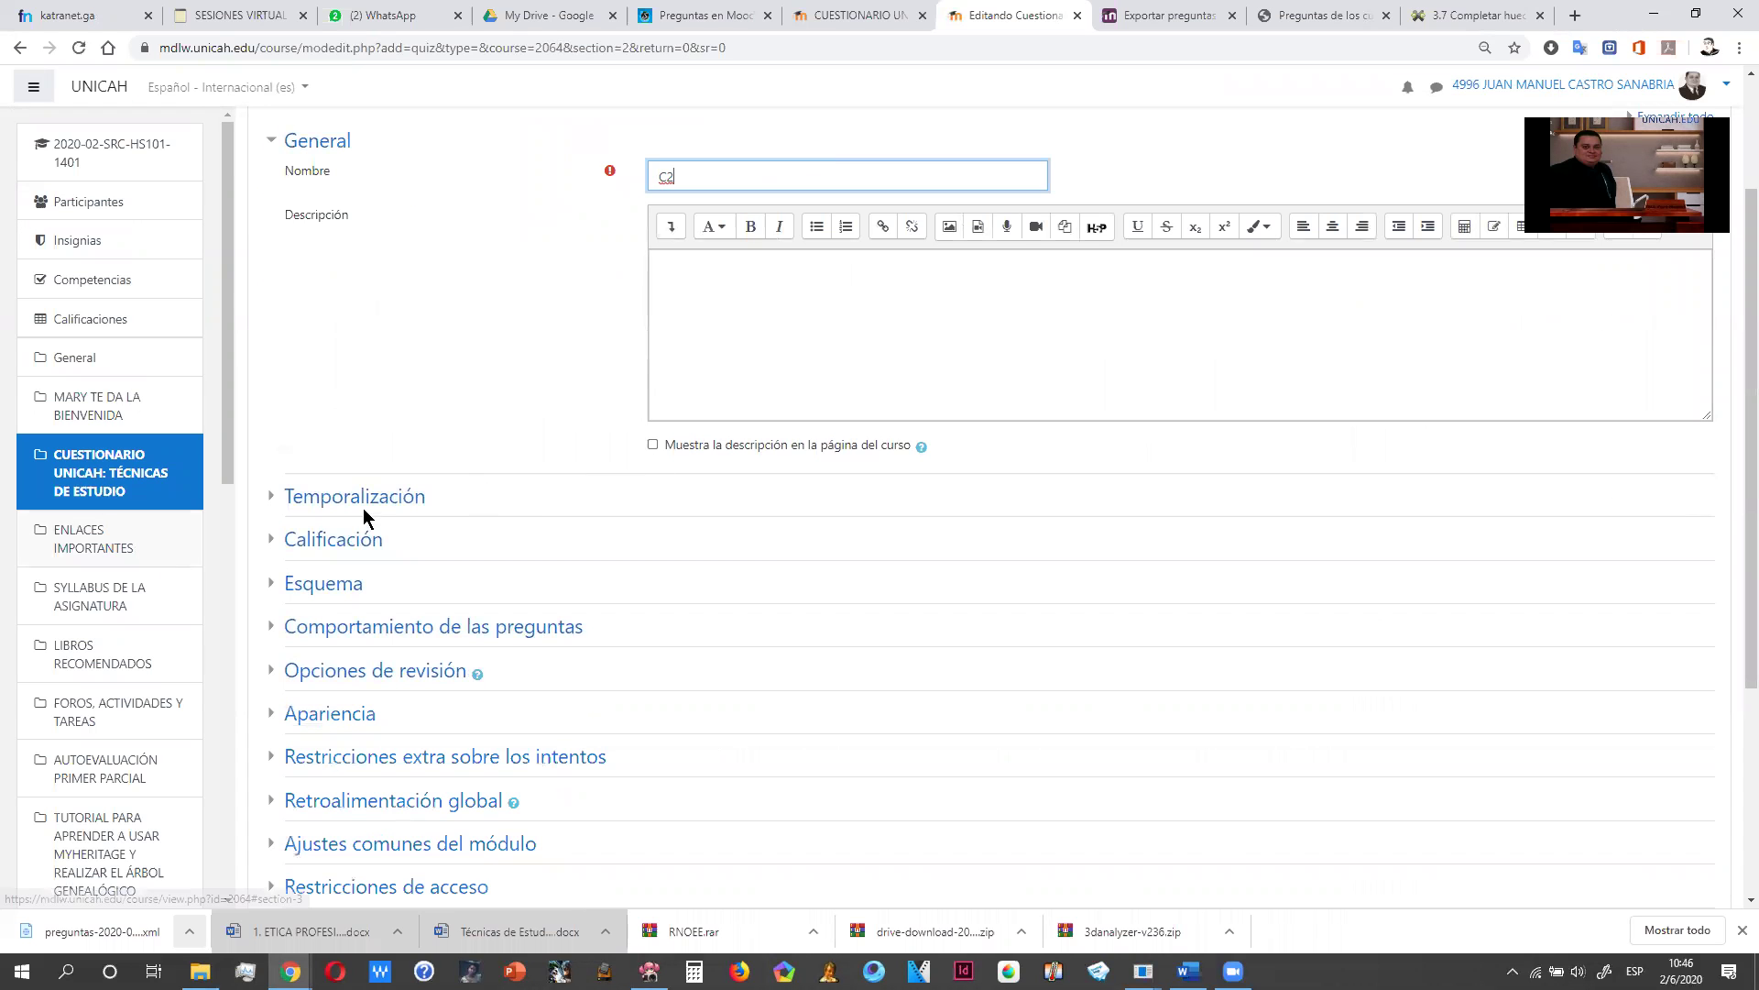
{"action": "scroll", "coordinate": [522, 500], "scroll_direction": "down", "scroll_amount": 3}
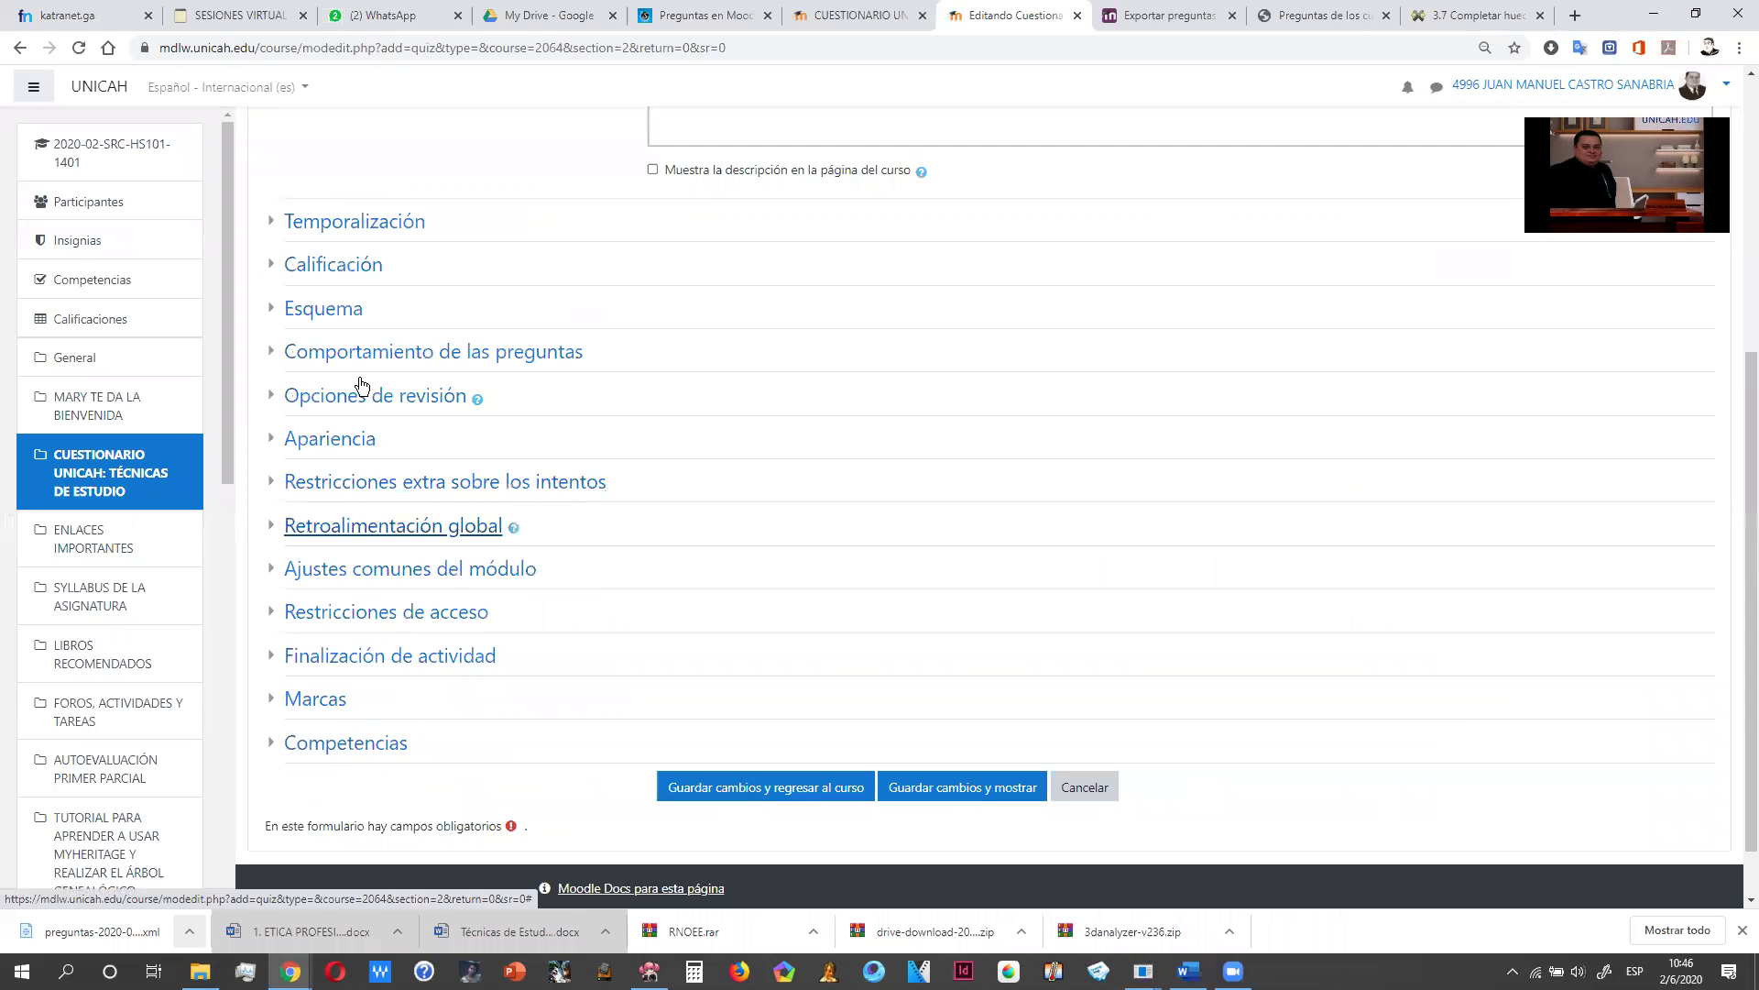
{"action": "scroll", "coordinate": [354, 389], "scroll_direction": "up", "scroll_amount": 1}
{"action": "left_click", "coordinate": [383, 317]}
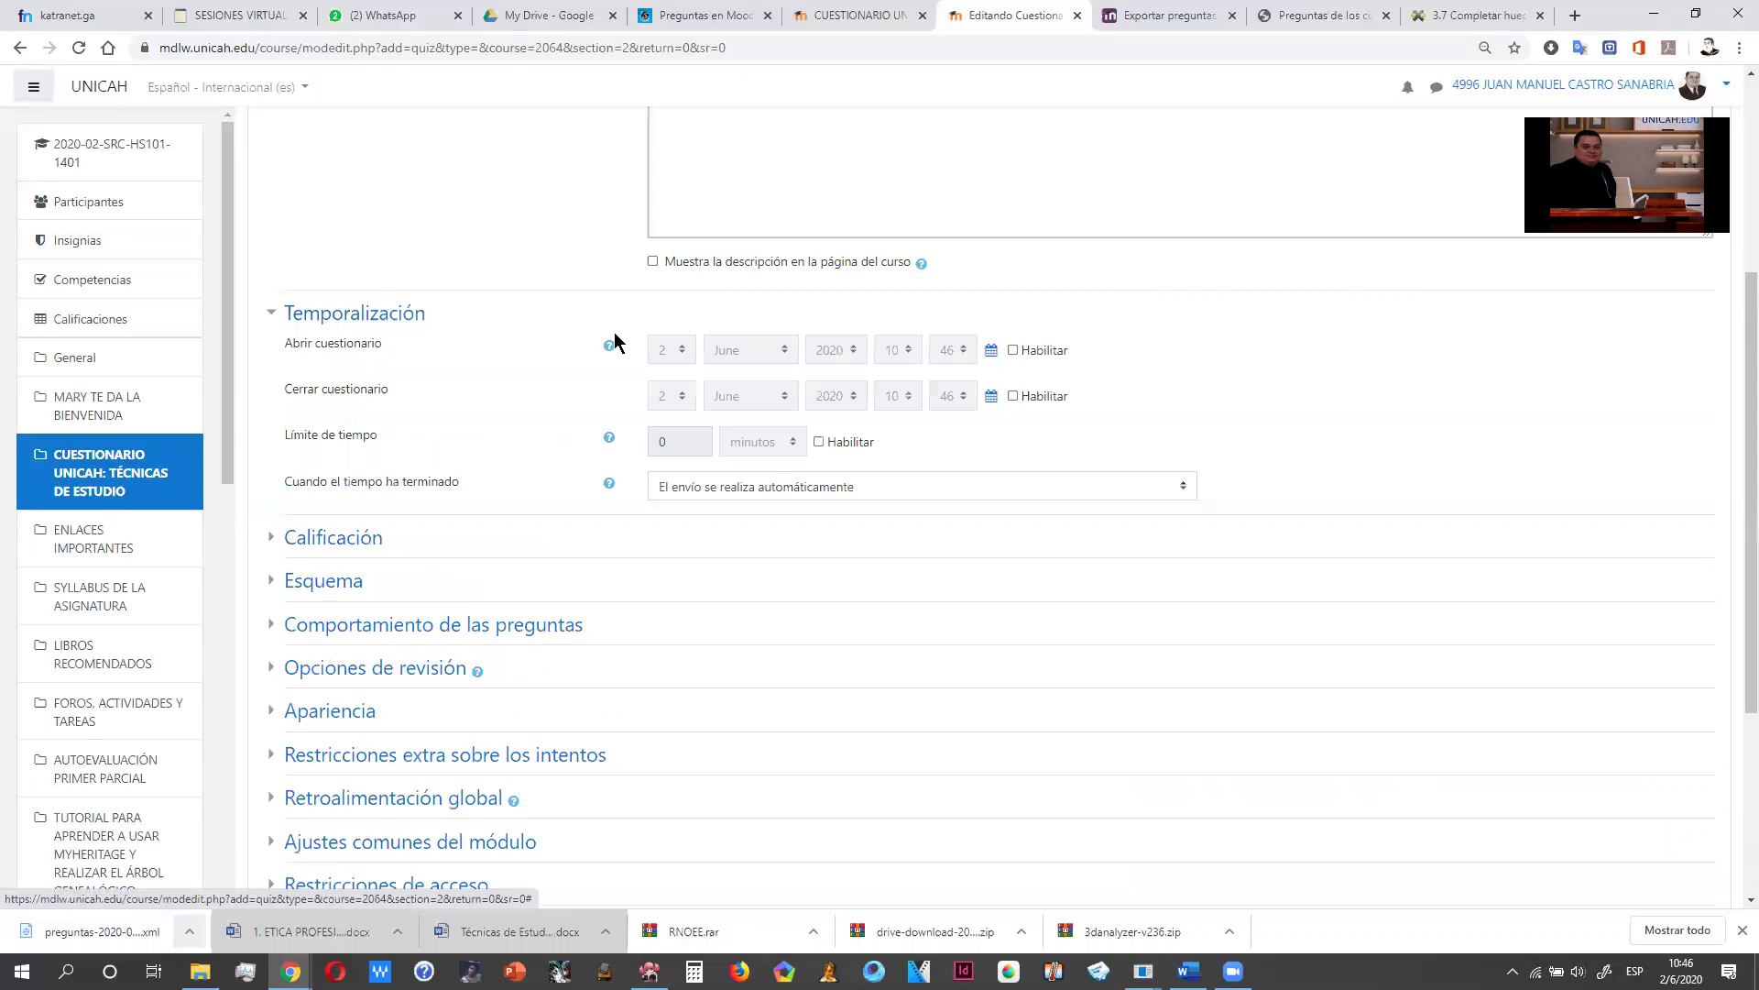
{"action": "left_click", "coordinate": [1013, 351]}
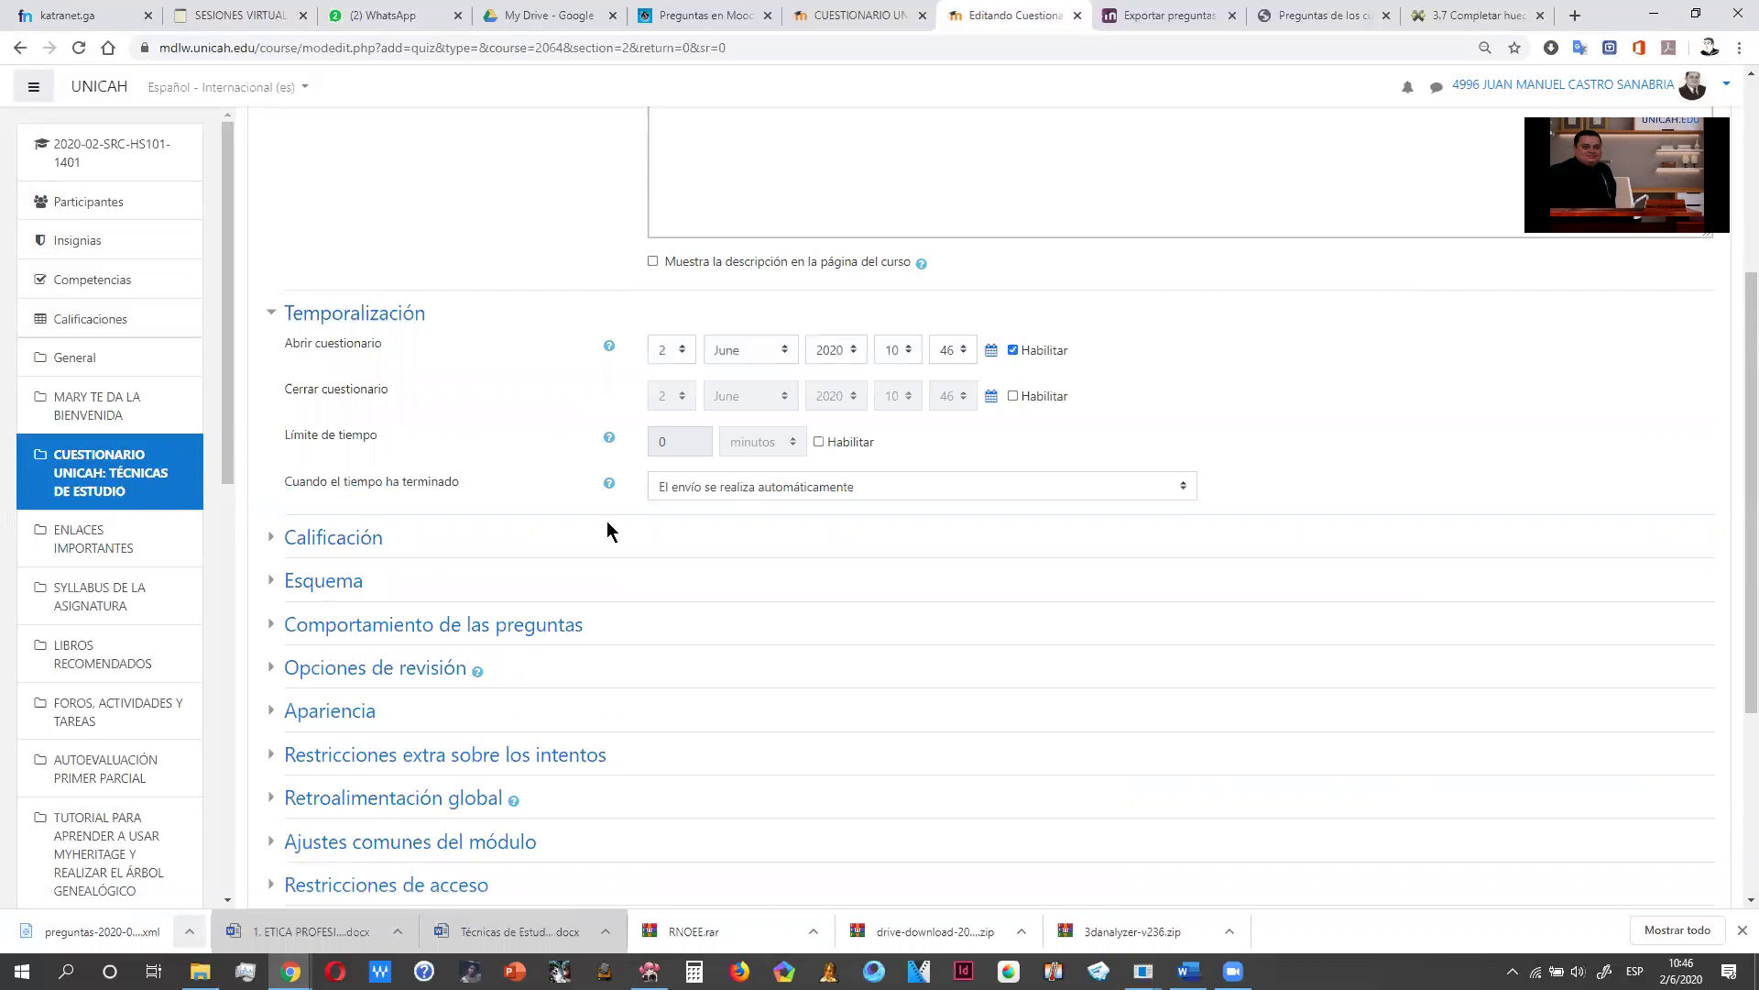
{"action": "scroll", "coordinate": [405, 550], "scroll_direction": "down", "scroll_amount": 1}
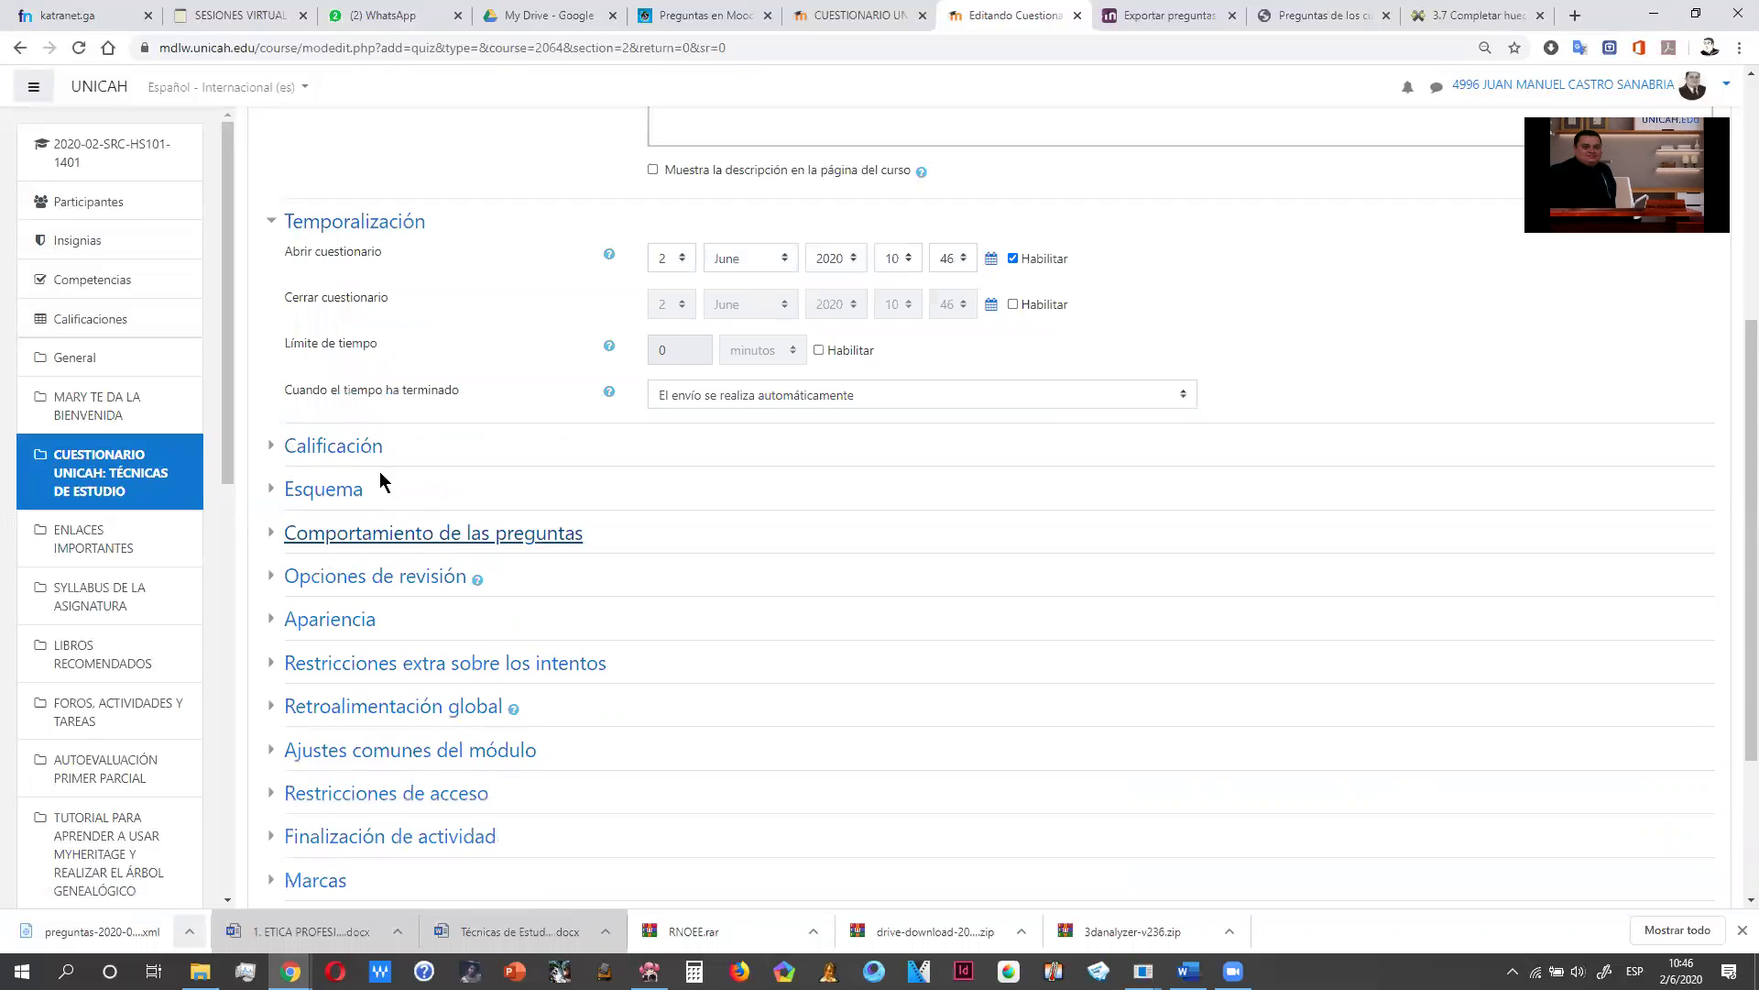
{"action": "left_click", "coordinate": [365, 449]}
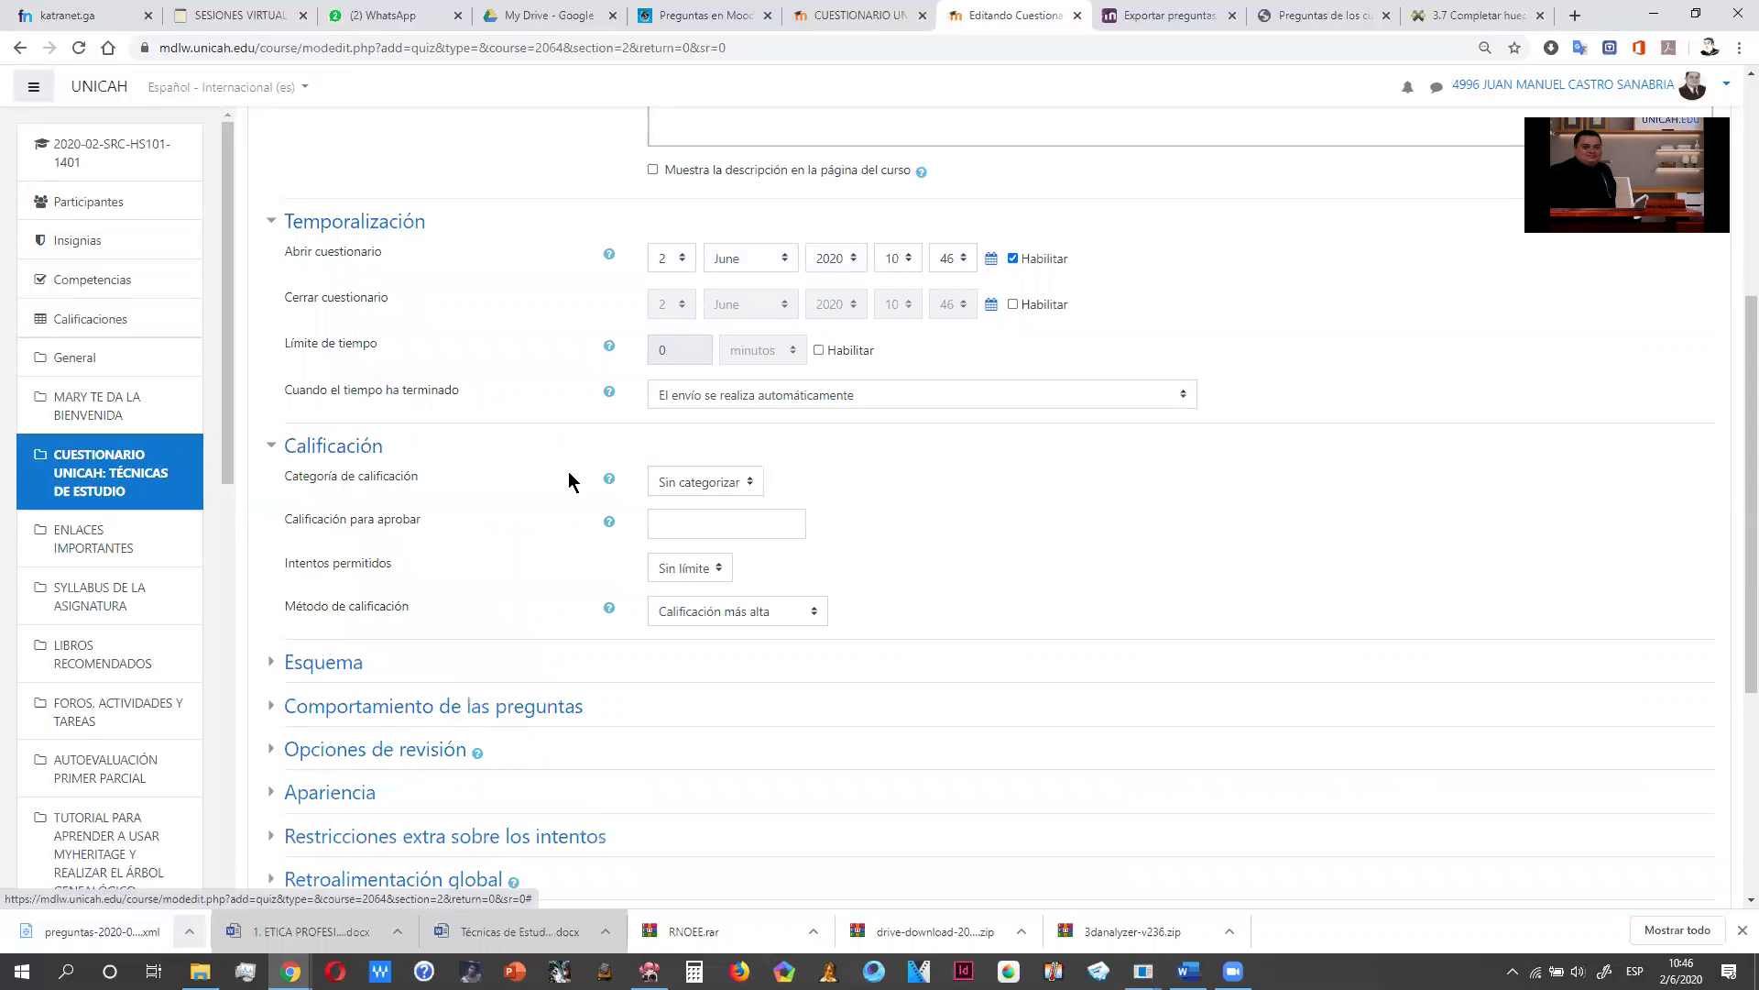
{"action": "left_click", "coordinate": [275, 451]}
Step: Set Página nueva to "Nunca, todas las preguntas en una página", and save and display the questionnaire
{"action": "scroll", "coordinate": [724, 554], "scroll_direction": "down", "scroll_amount": 2}
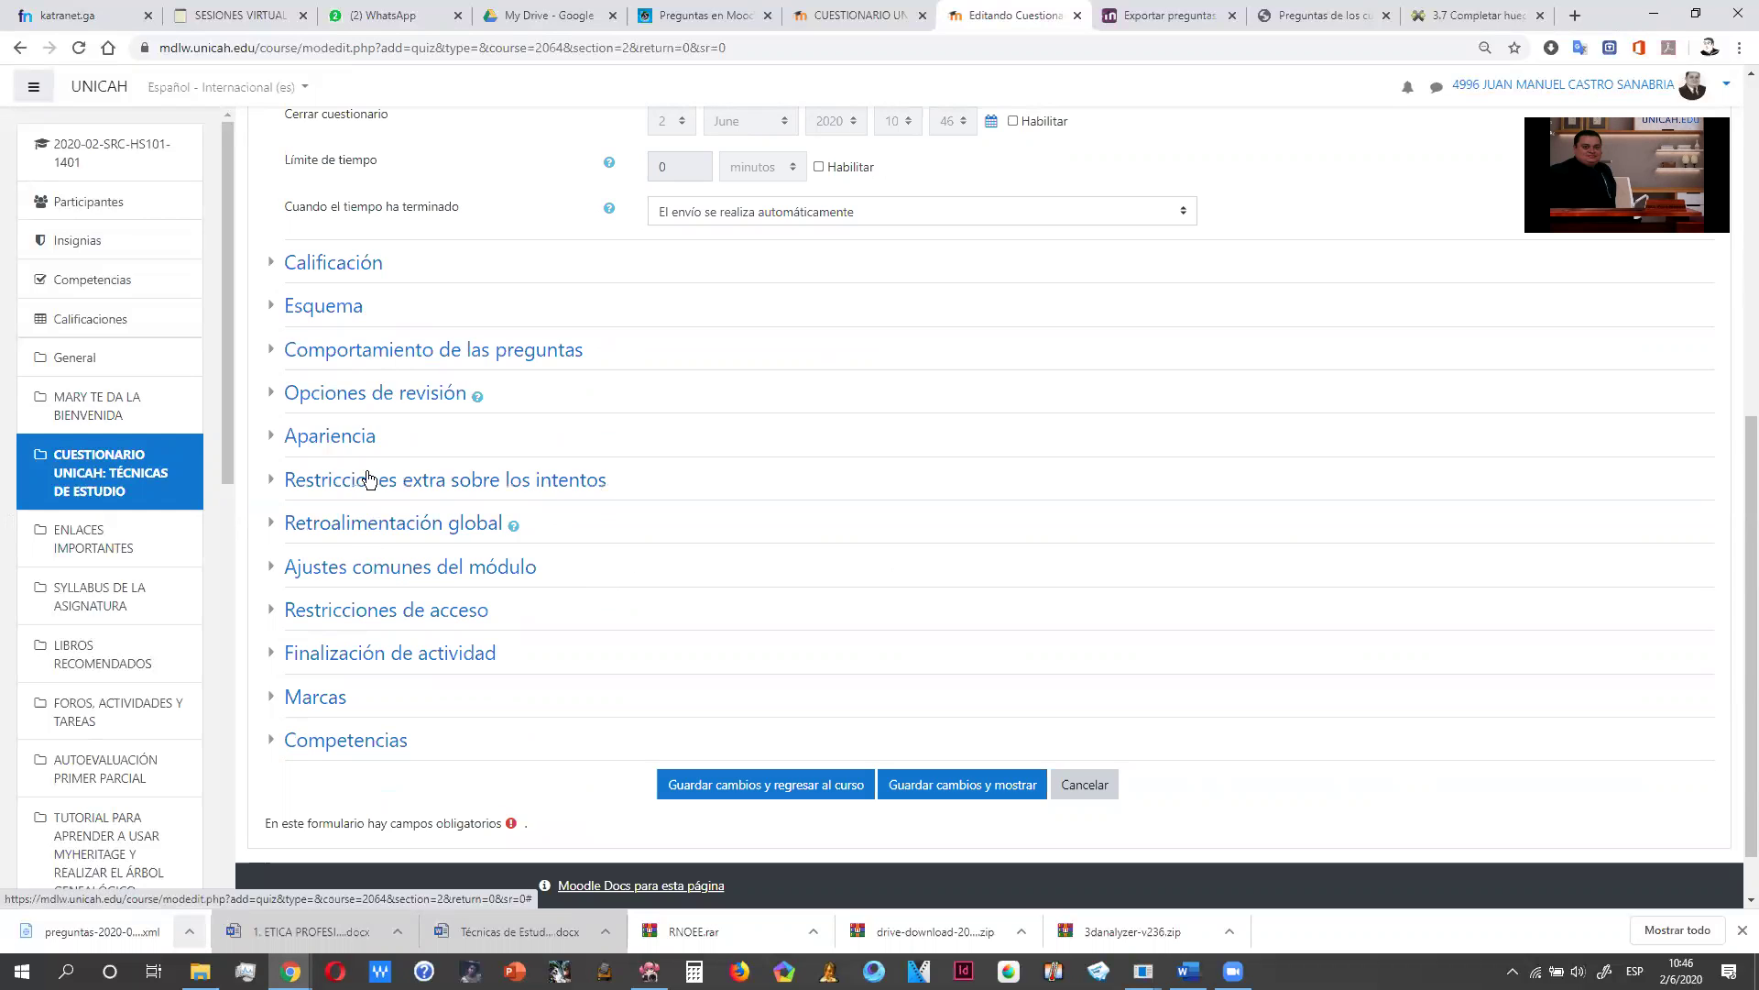
{"action": "left_click", "coordinate": [336, 307]}
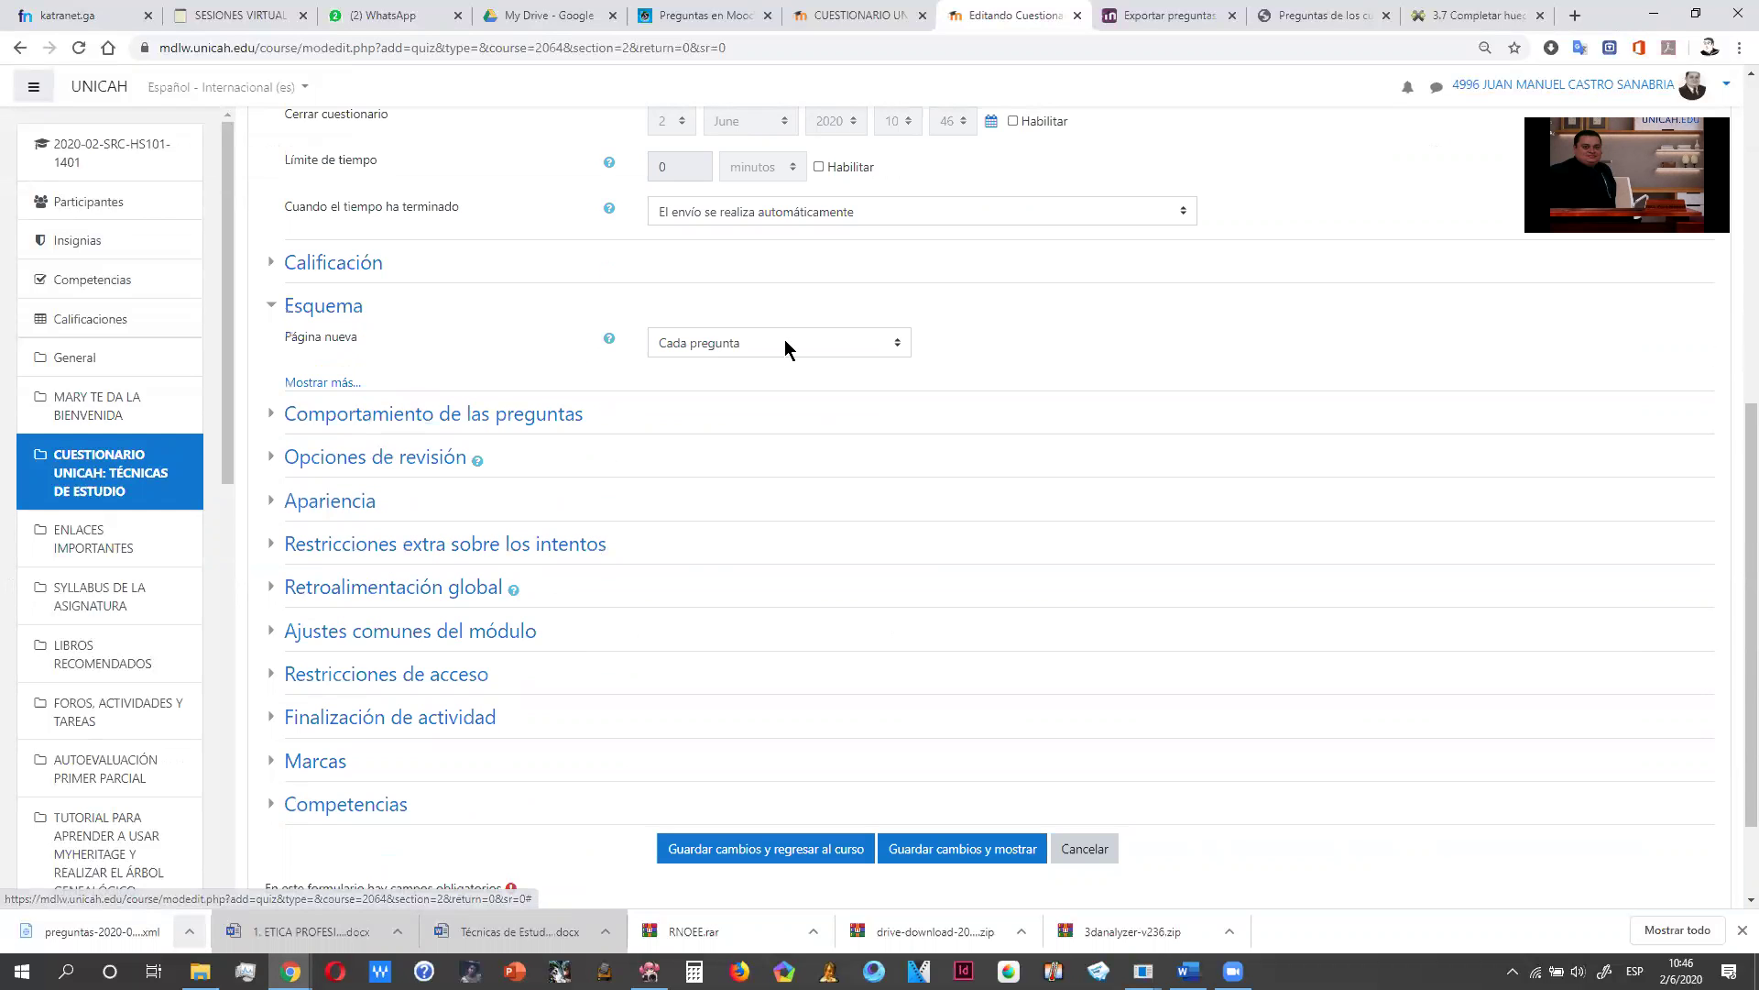
{"action": "left_click", "coordinate": [785, 344]}
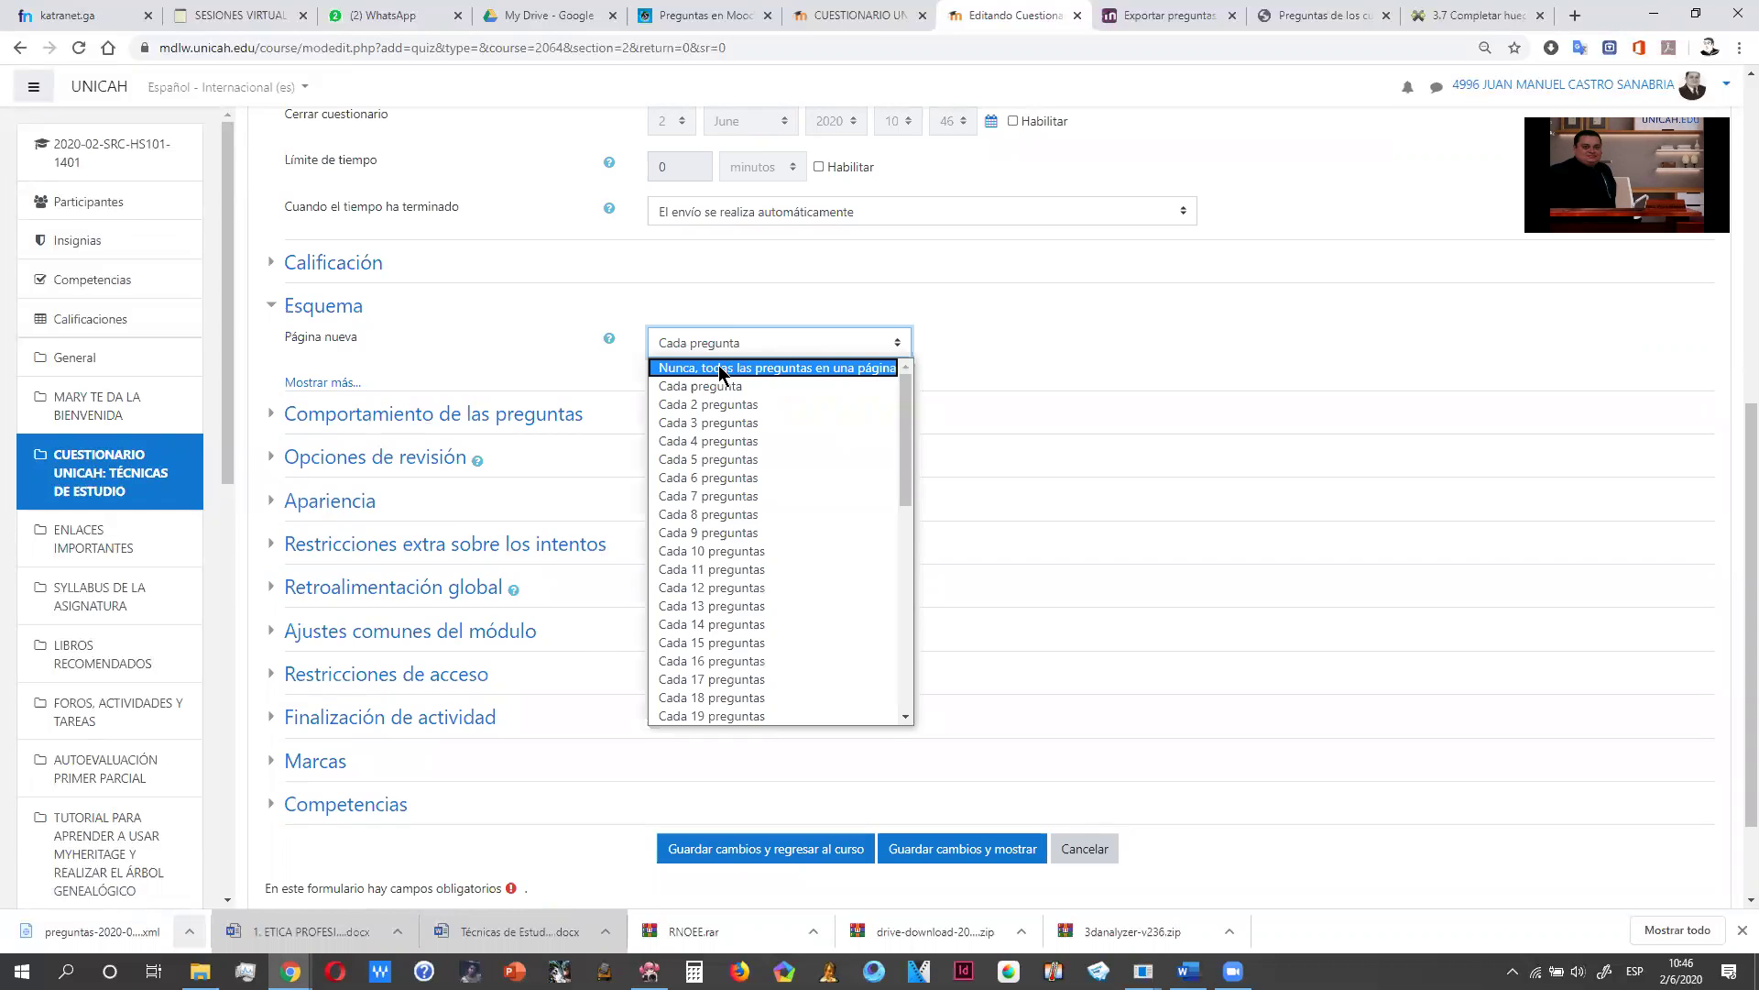
{"action": "left_click", "coordinate": [722, 370]}
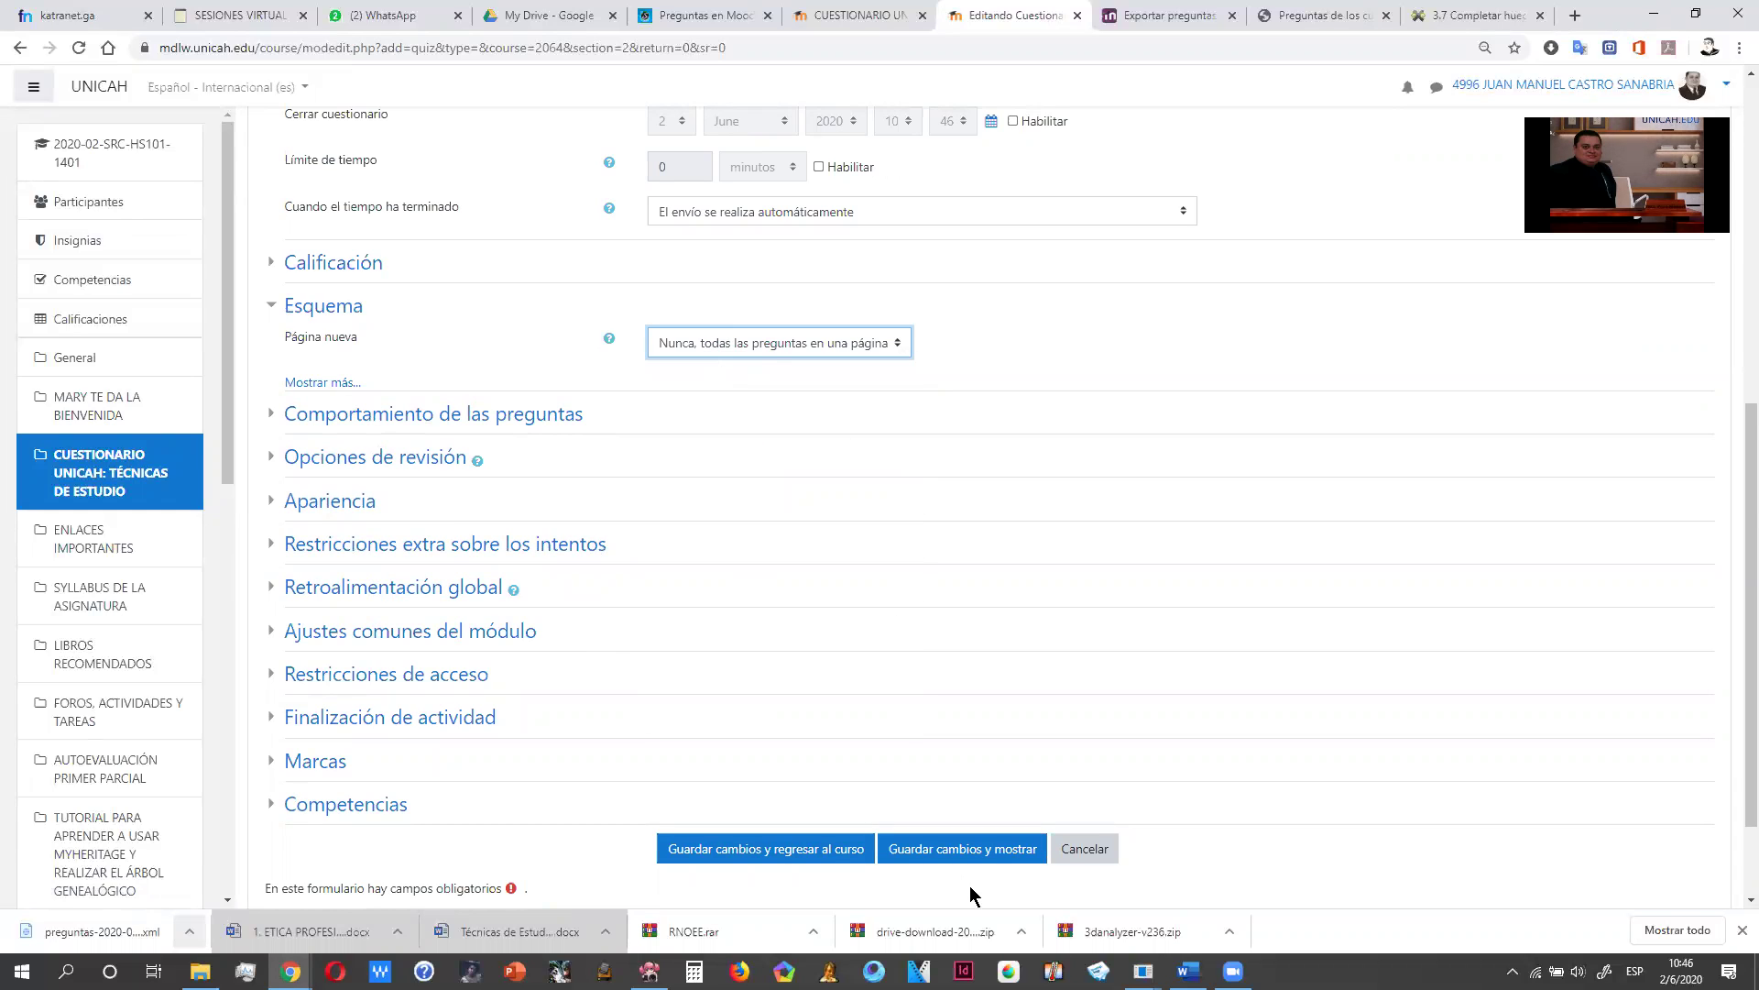
{"action": "left_click", "coordinate": [955, 852]}
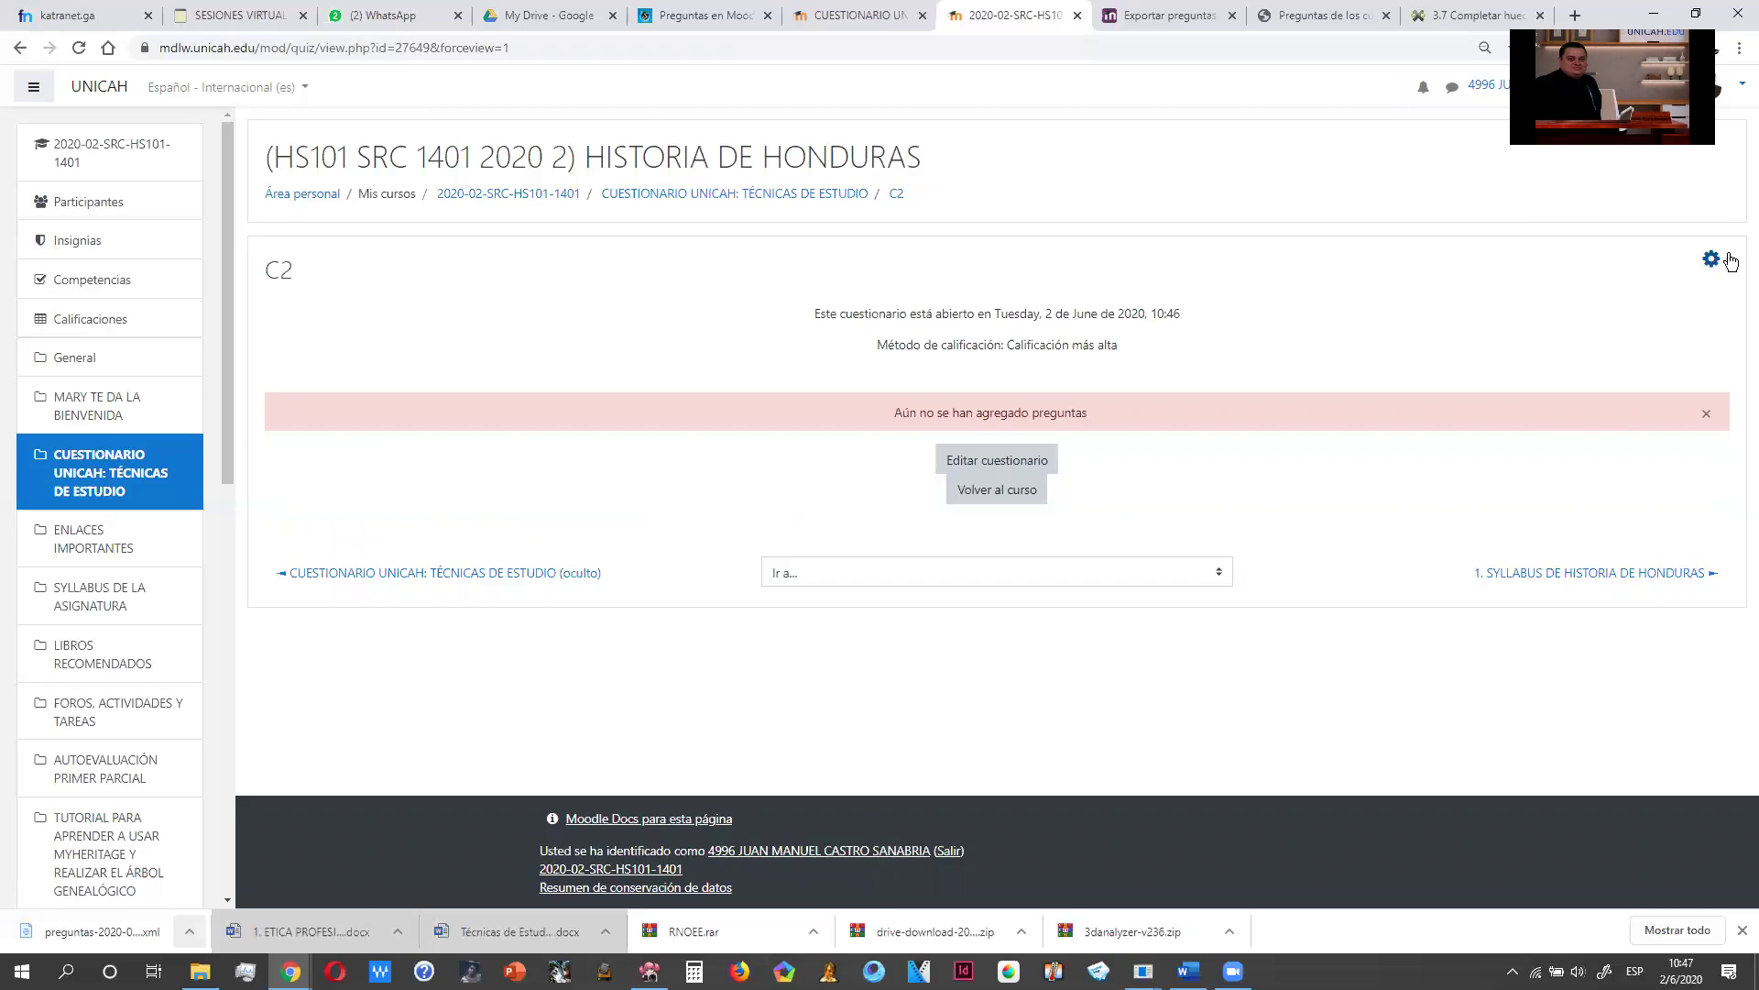
Step: Open the question bank's import page for the C2 questionnaire
{"action": "left_click", "coordinate": [1730, 261]}
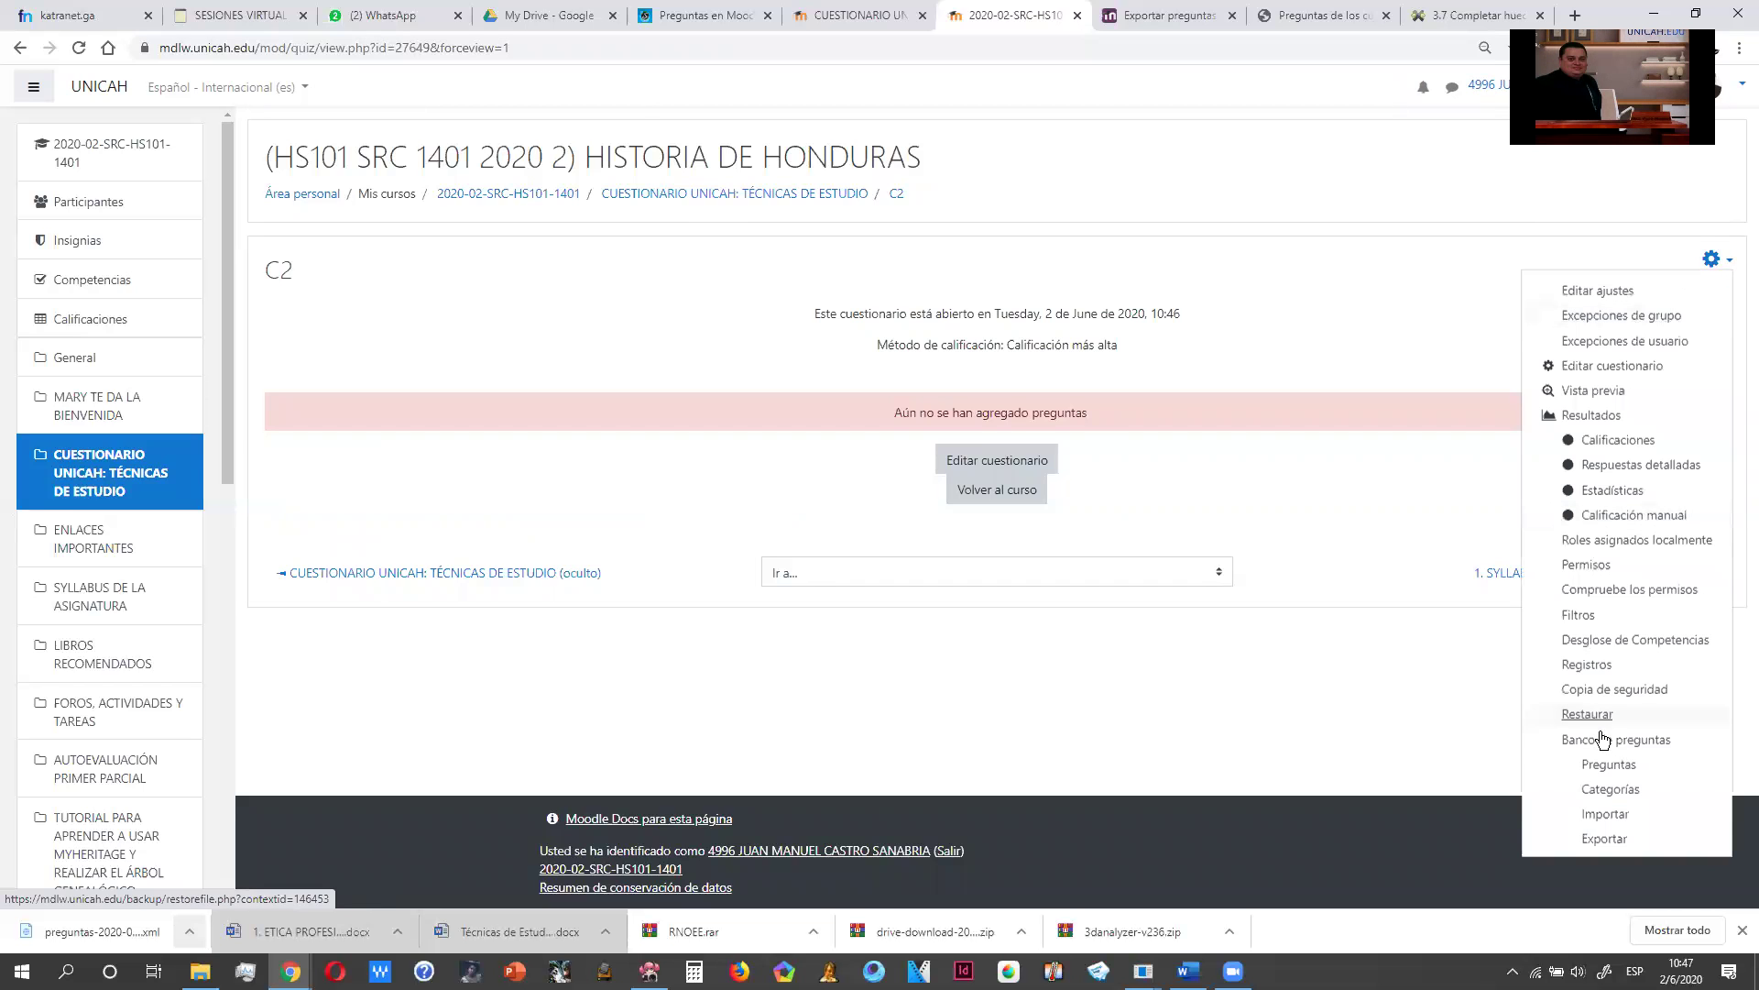
{"action": "left_click", "coordinate": [1608, 815]}
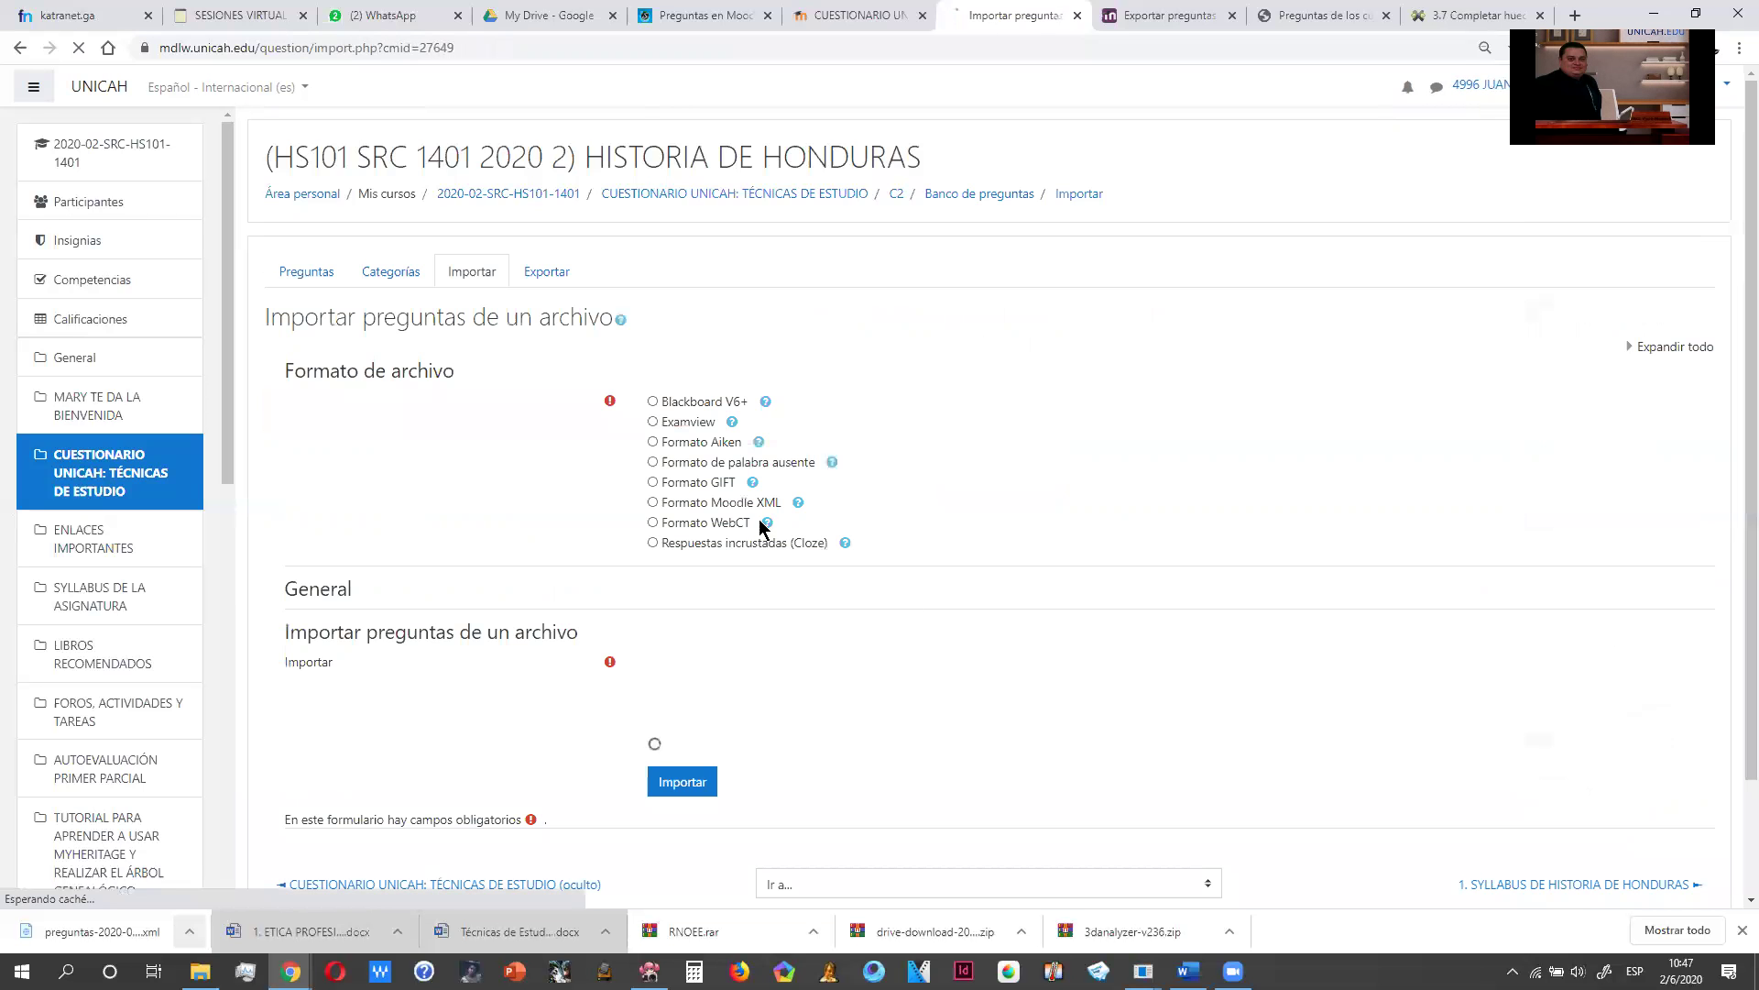
{"action": "scroll", "coordinate": [550, 477], "scroll_direction": "down", "scroll_amount": 1}
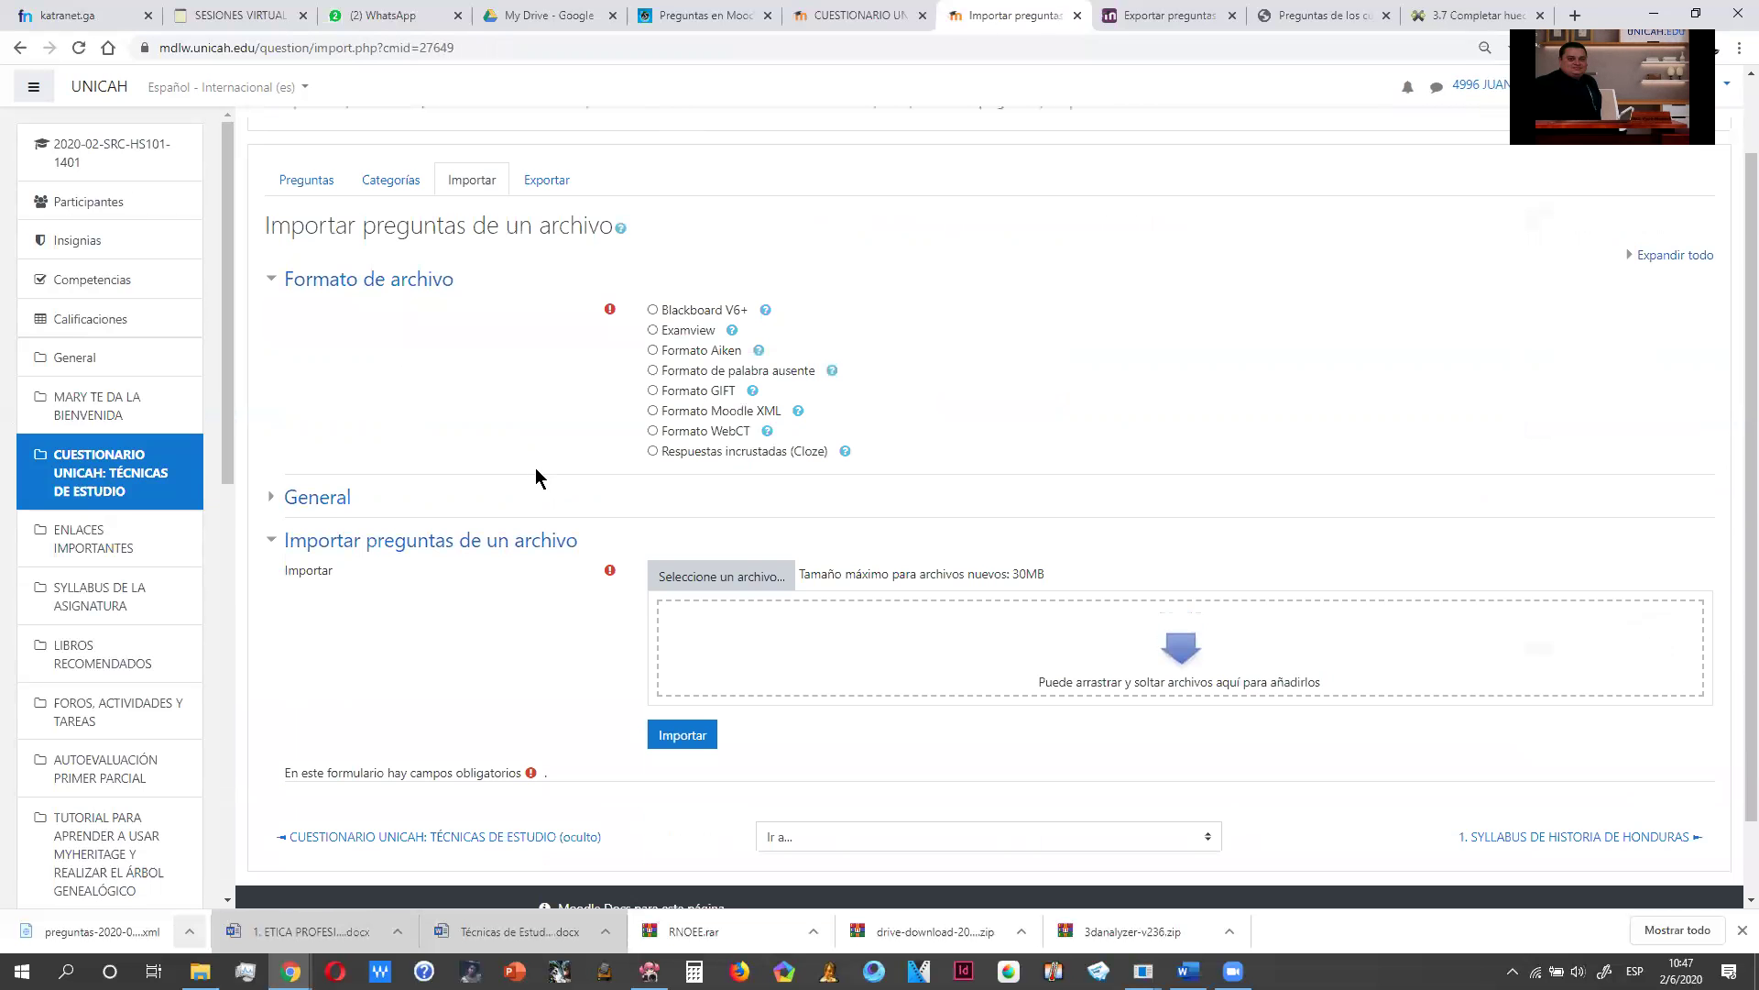
Step: Import the downloaded preguntas-2020-02-SRC-HS101-1401 XML file into the question bank using Formato Moodle XML, and continue to the question list
{"action": "left_click", "coordinate": [653, 412]}
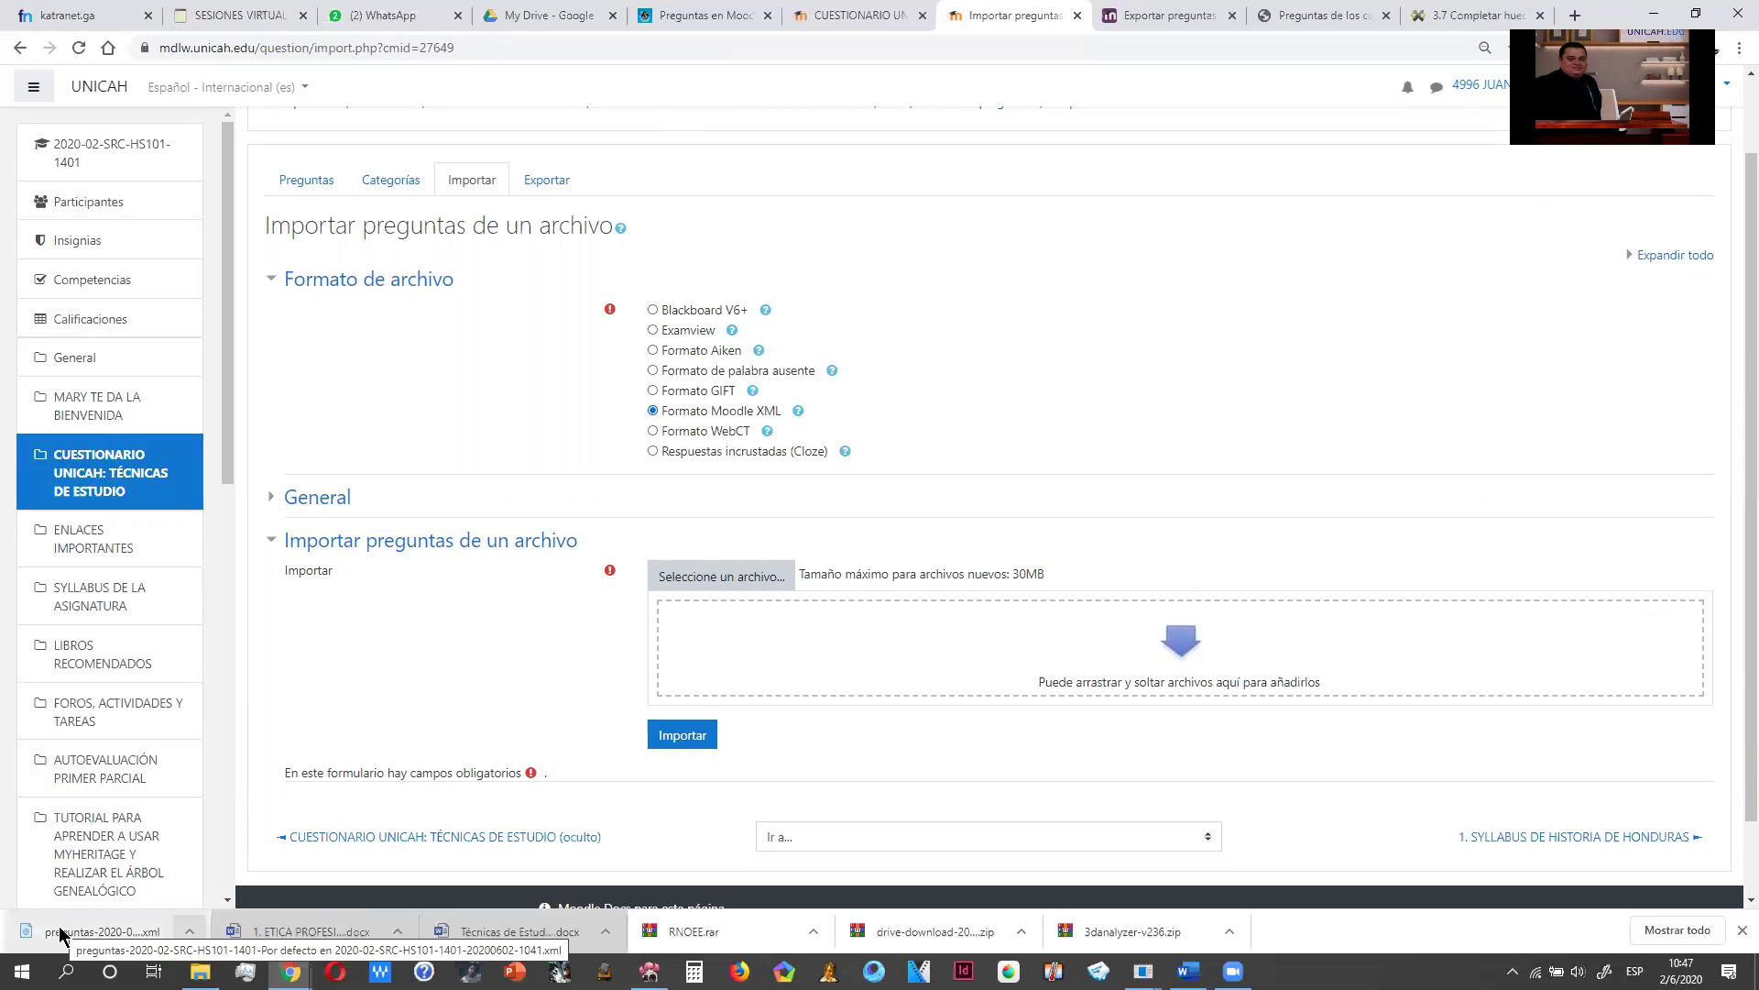
{"action": "left_click_drag", "start_coordinate": [61, 932], "coordinate": [845, 630]}
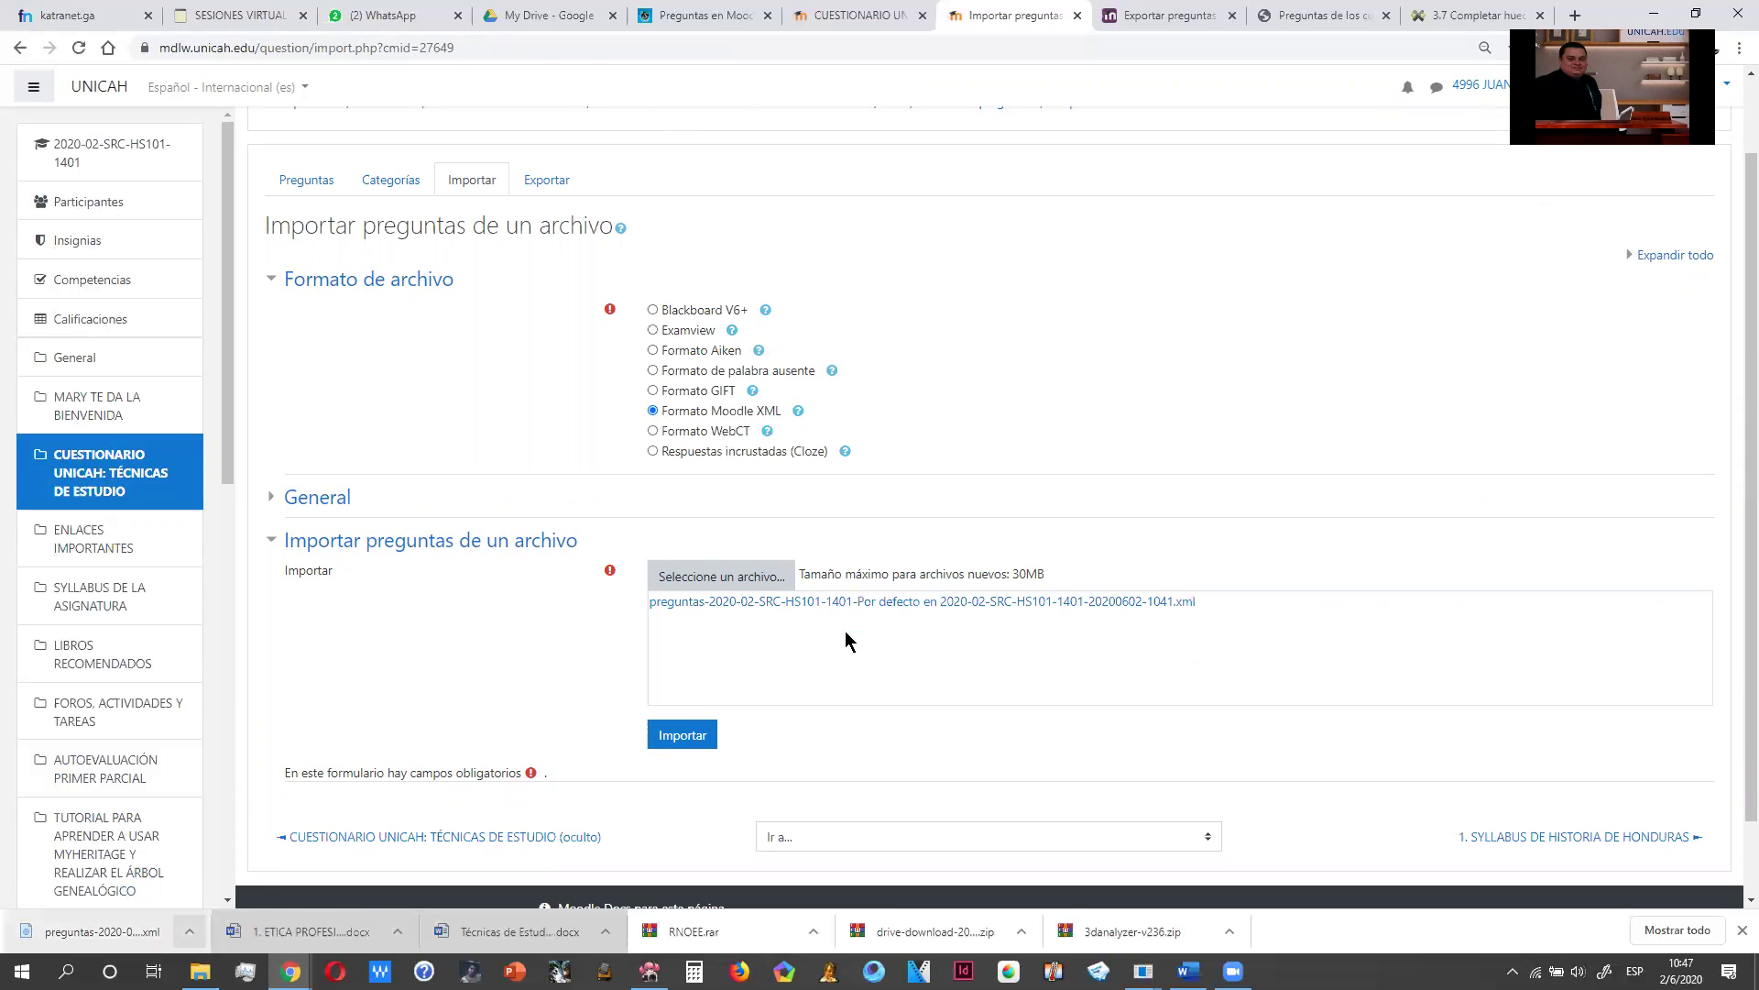
{"action": "left_click", "coordinate": [687, 740]}
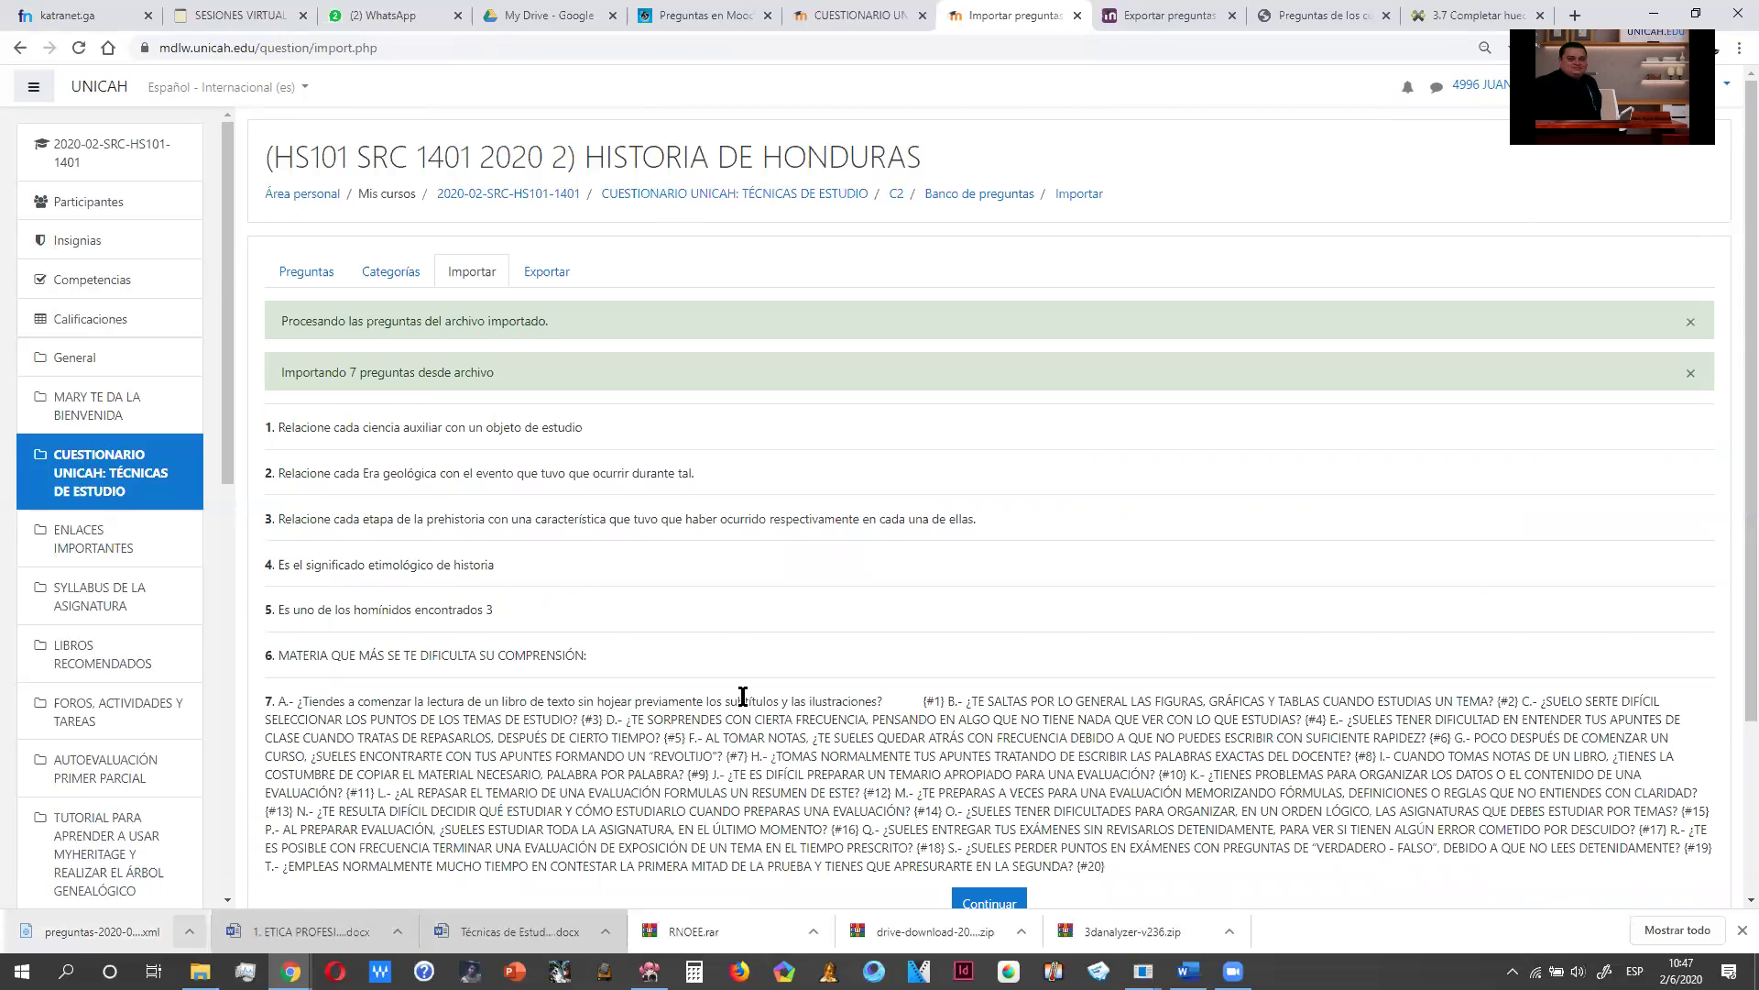
{"action": "scroll", "coordinate": [742, 692], "scroll_direction": "down", "scroll_amount": 3}
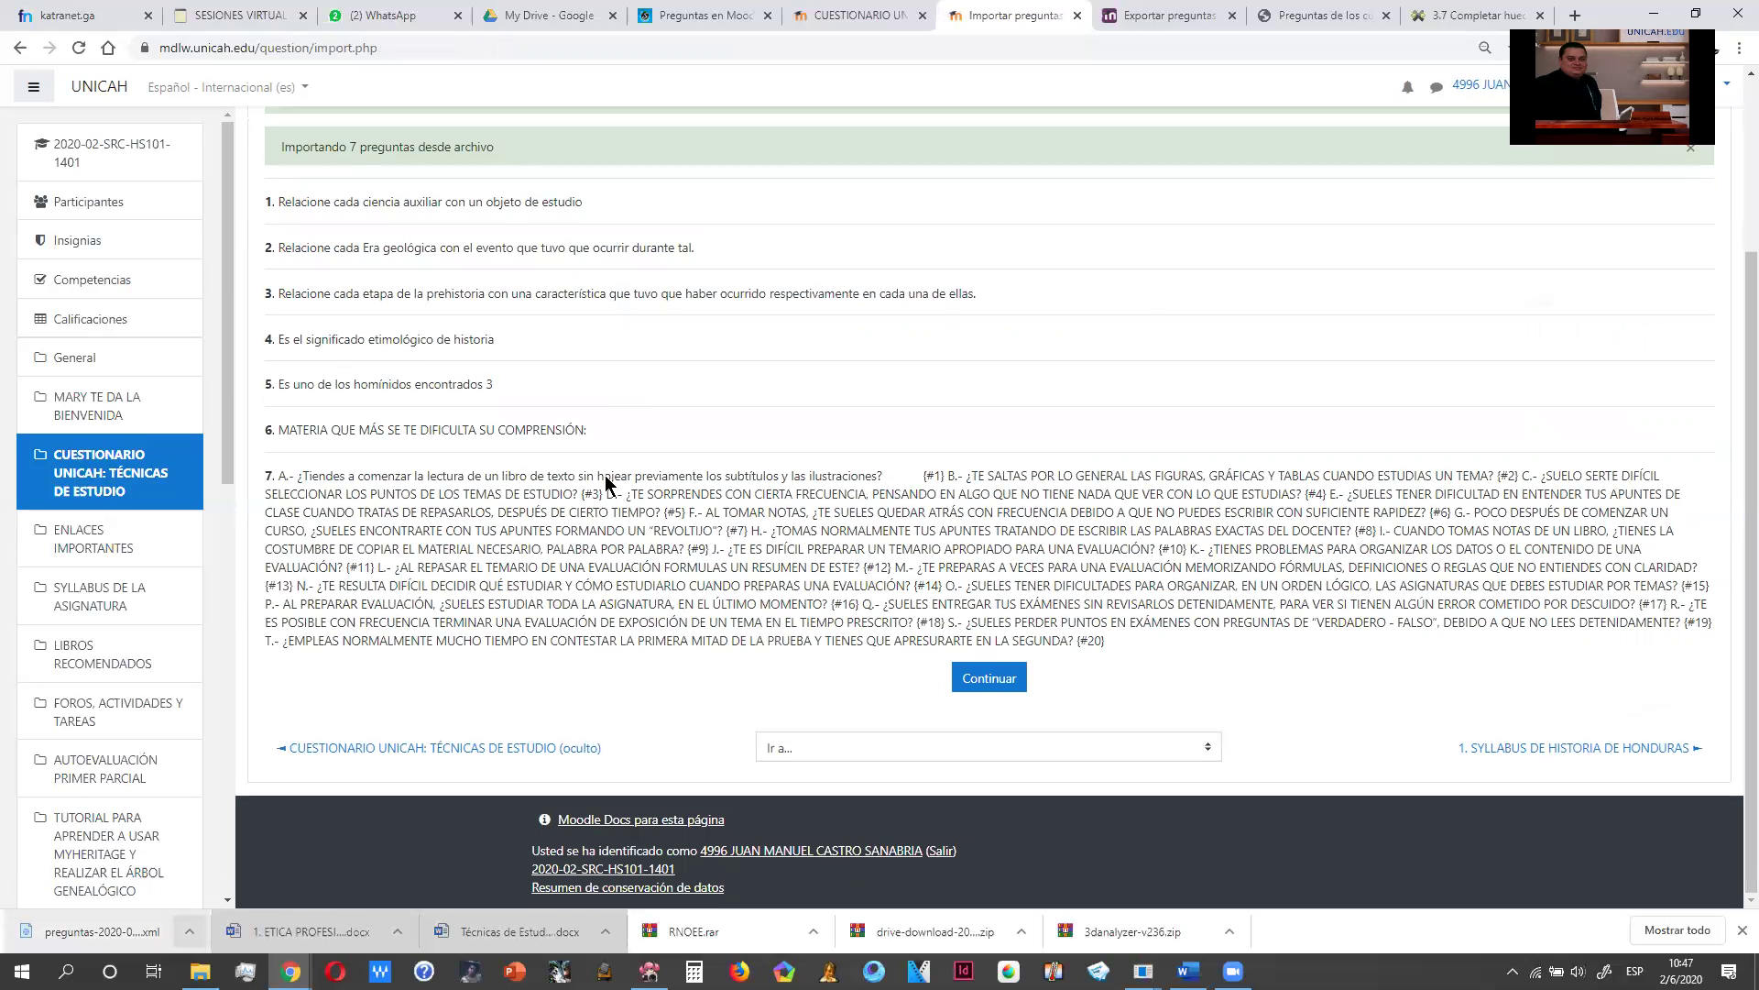
{"action": "left_click", "coordinate": [999, 684]}
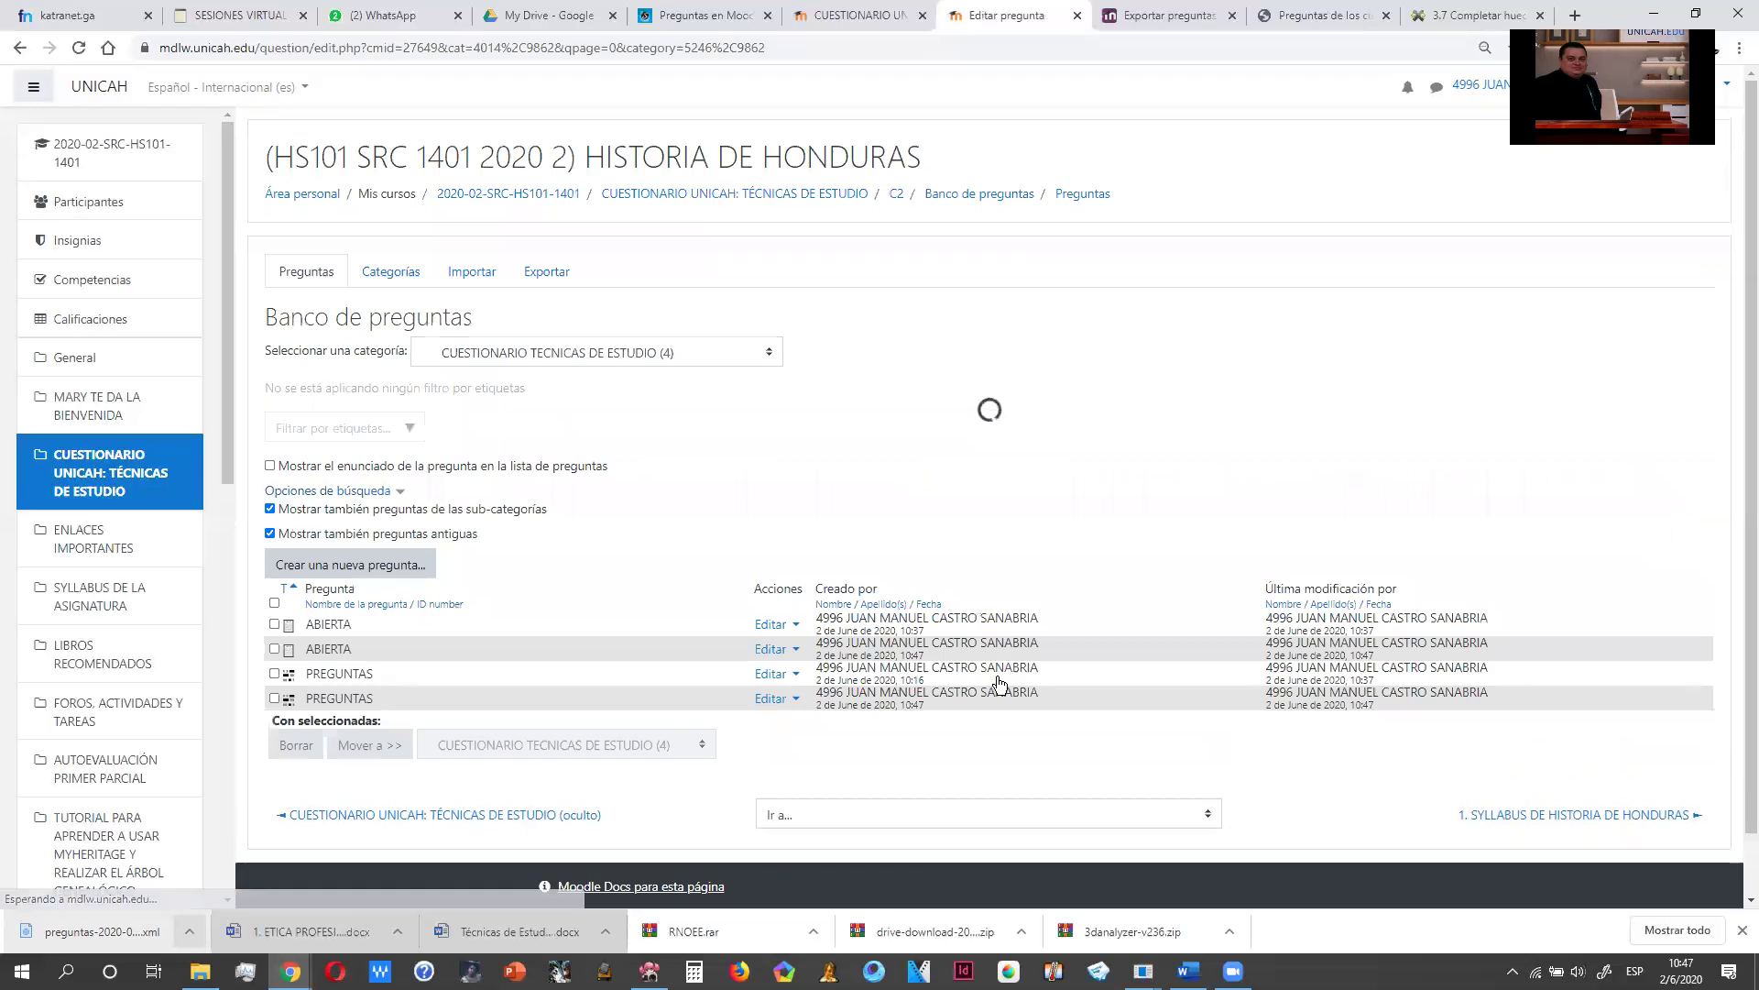
Step: Examine the duplicated ABIERTA and PREGUNTAS entries in the question bank, comparing their creation times to tell original from imported questions
{"action": "left_click", "coordinate": [274, 675]}
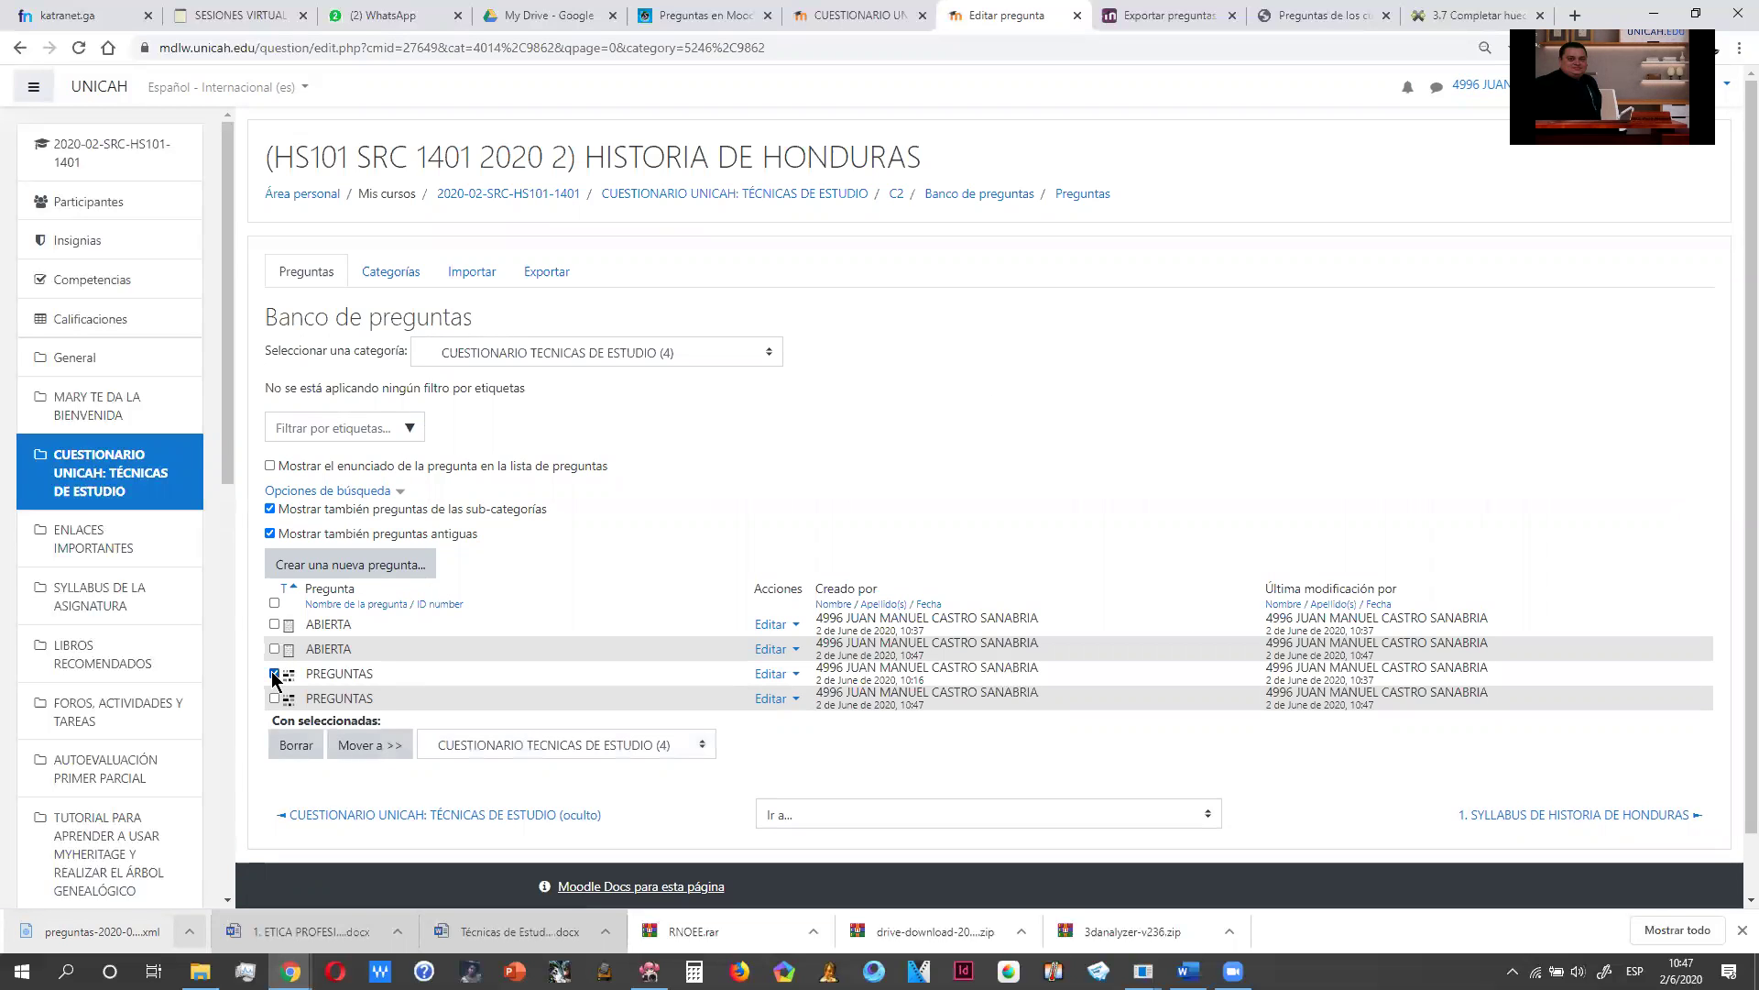
{"action": "left_click", "coordinate": [274, 625]}
{"action": "left_click", "coordinate": [274, 674]}
{"action": "left_click", "coordinate": [275, 625]}
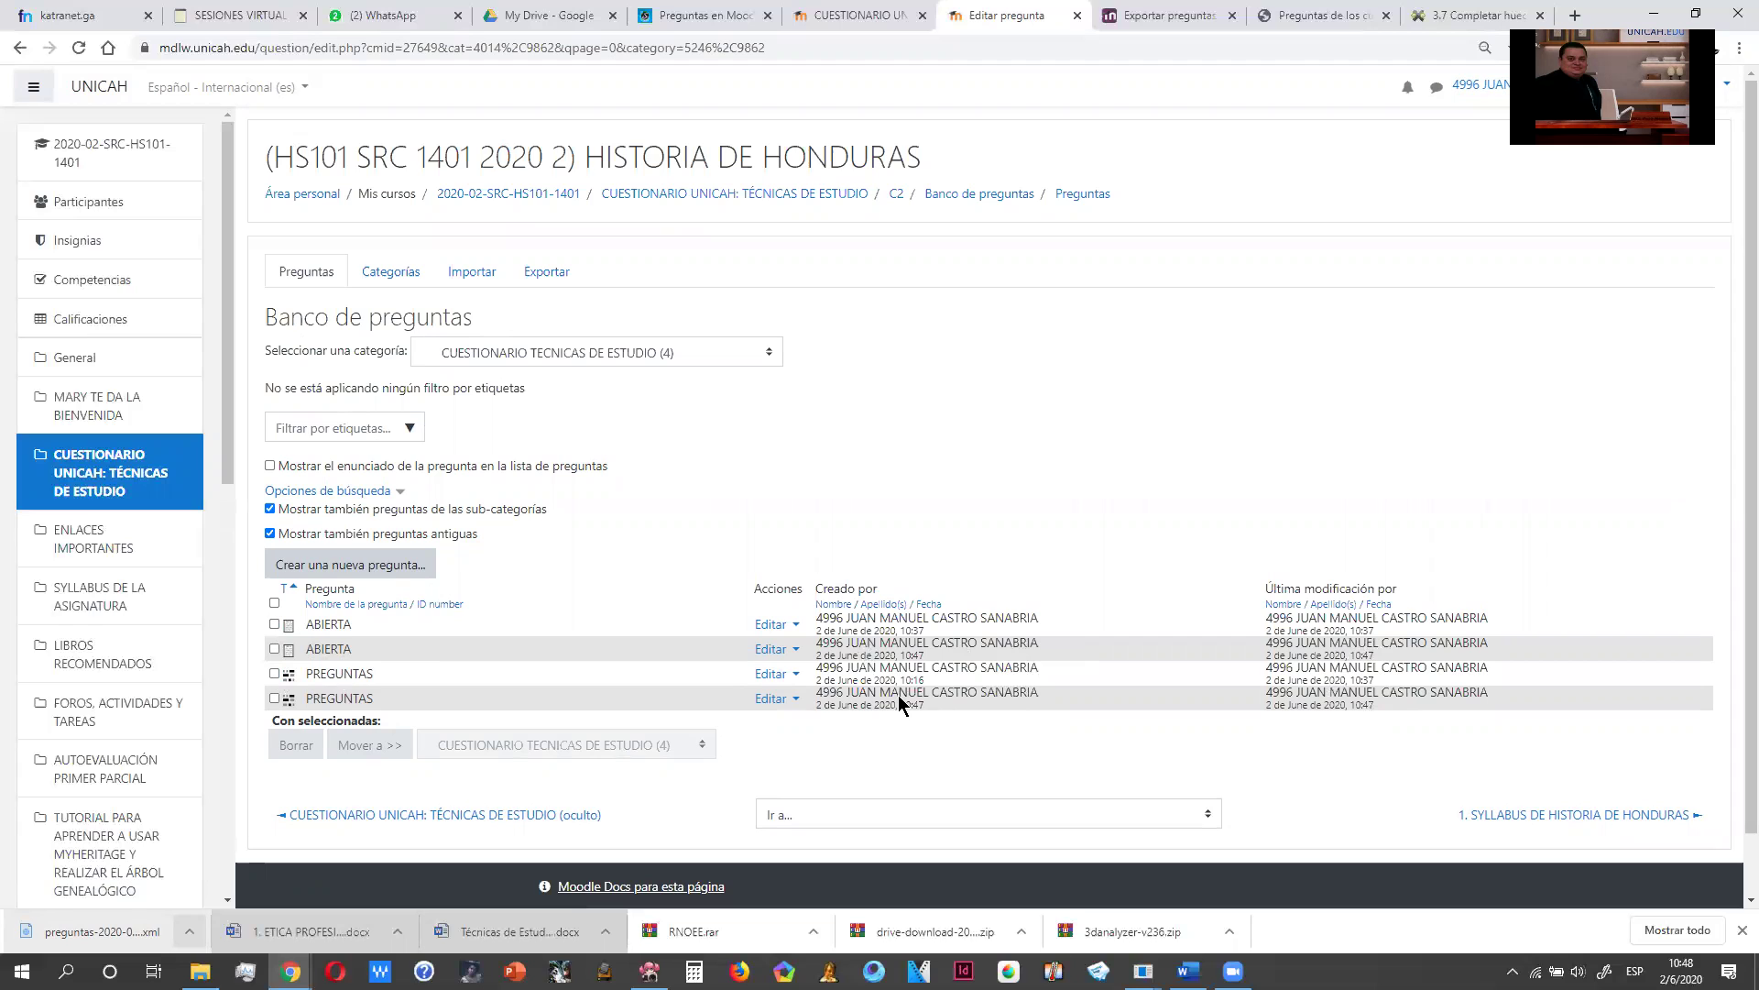
{"action": "left_click_drag", "start_coordinate": [891, 703], "coordinate": [820, 707]}
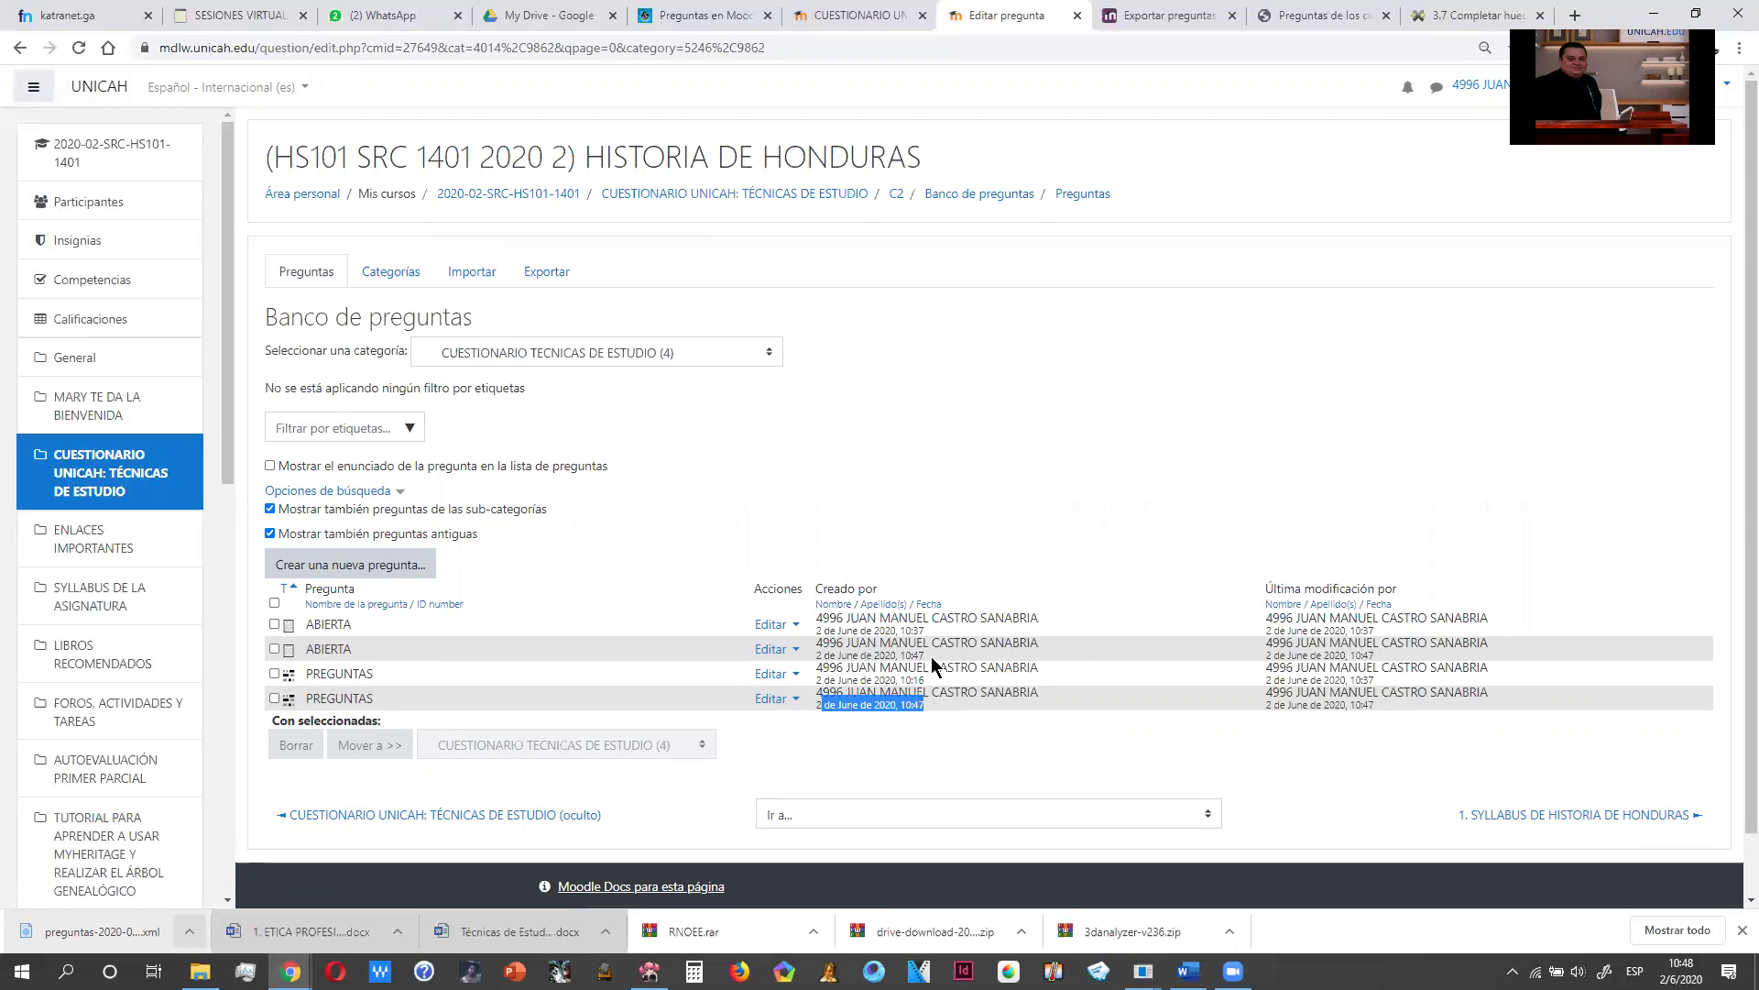
{"action": "left_click", "coordinate": [1065, 647]}
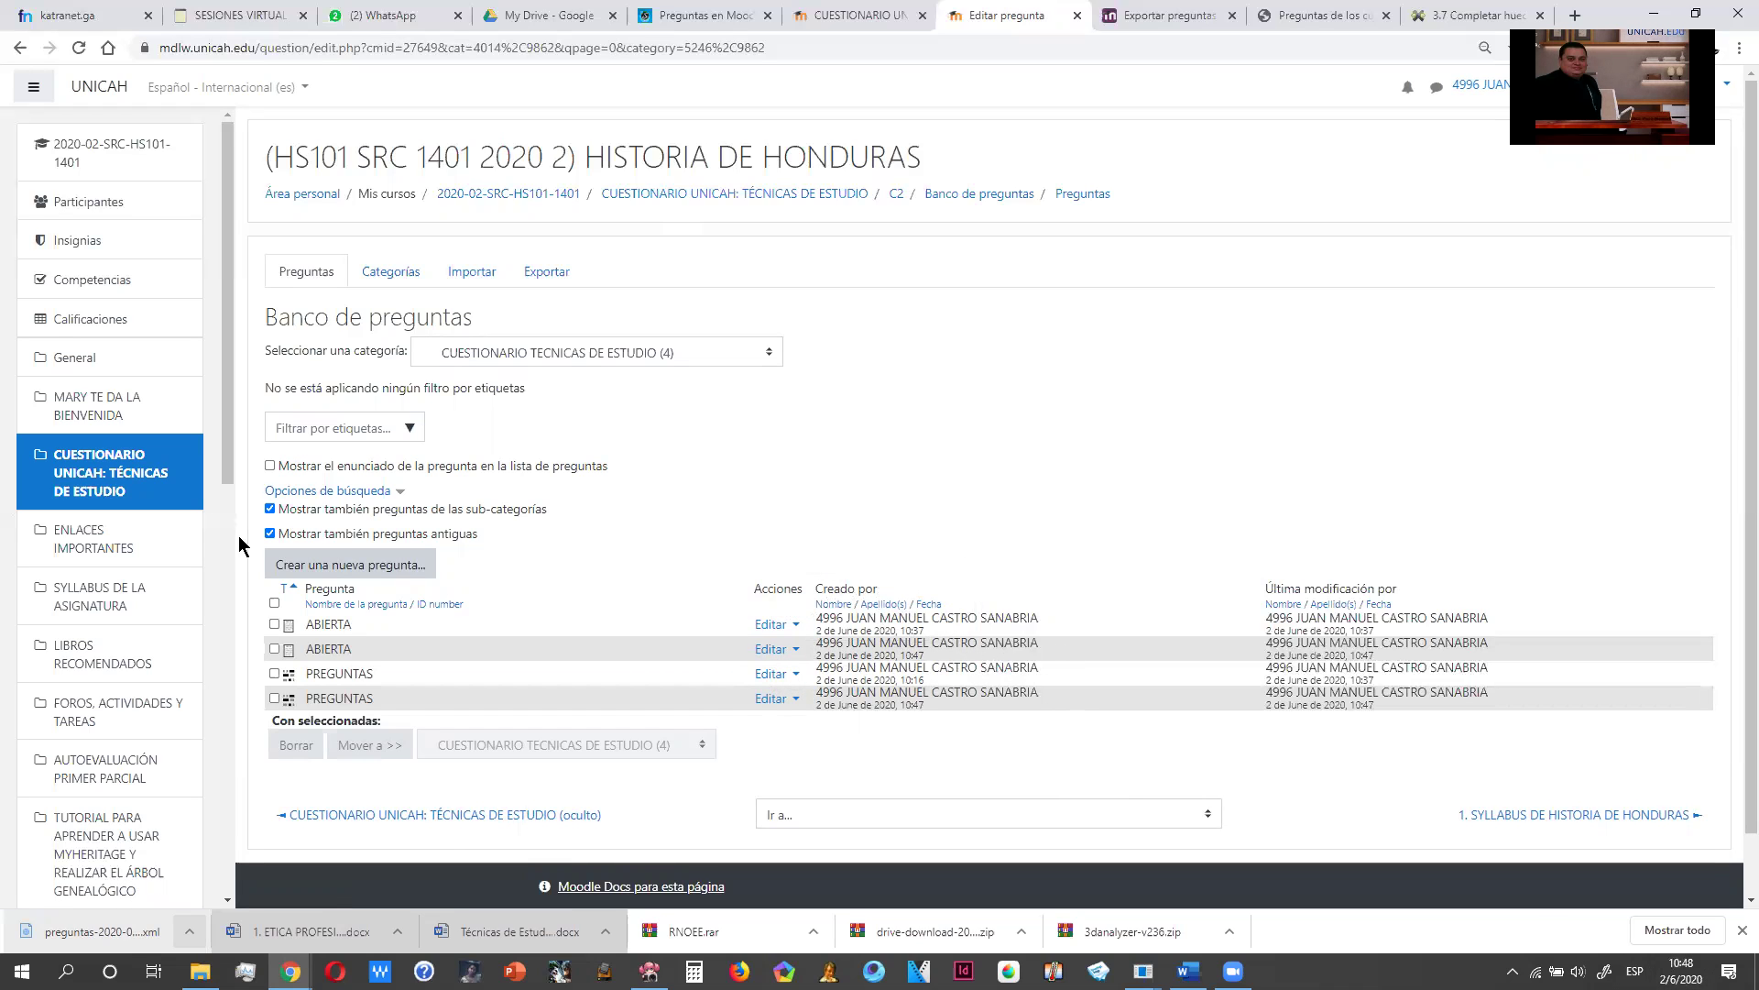
{"action": "left_click", "coordinate": [274, 650]}
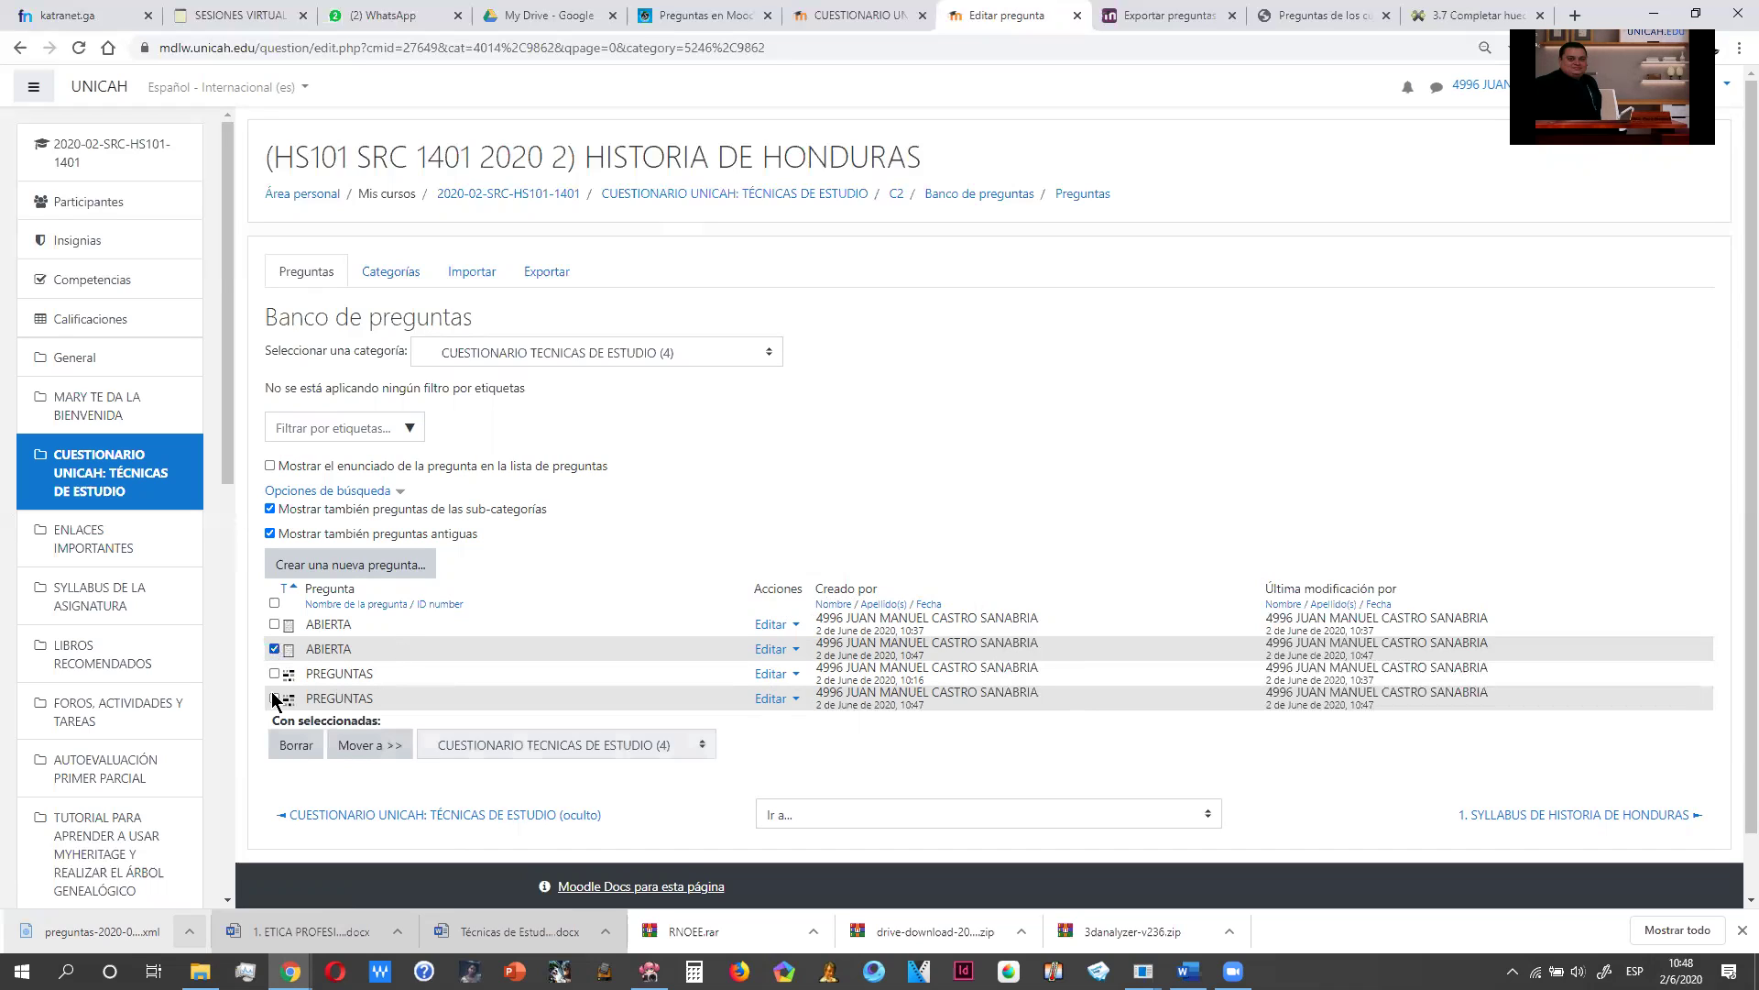
{"action": "left_click", "coordinate": [274, 699]}
{"action": "left_click", "coordinate": [274, 649]}
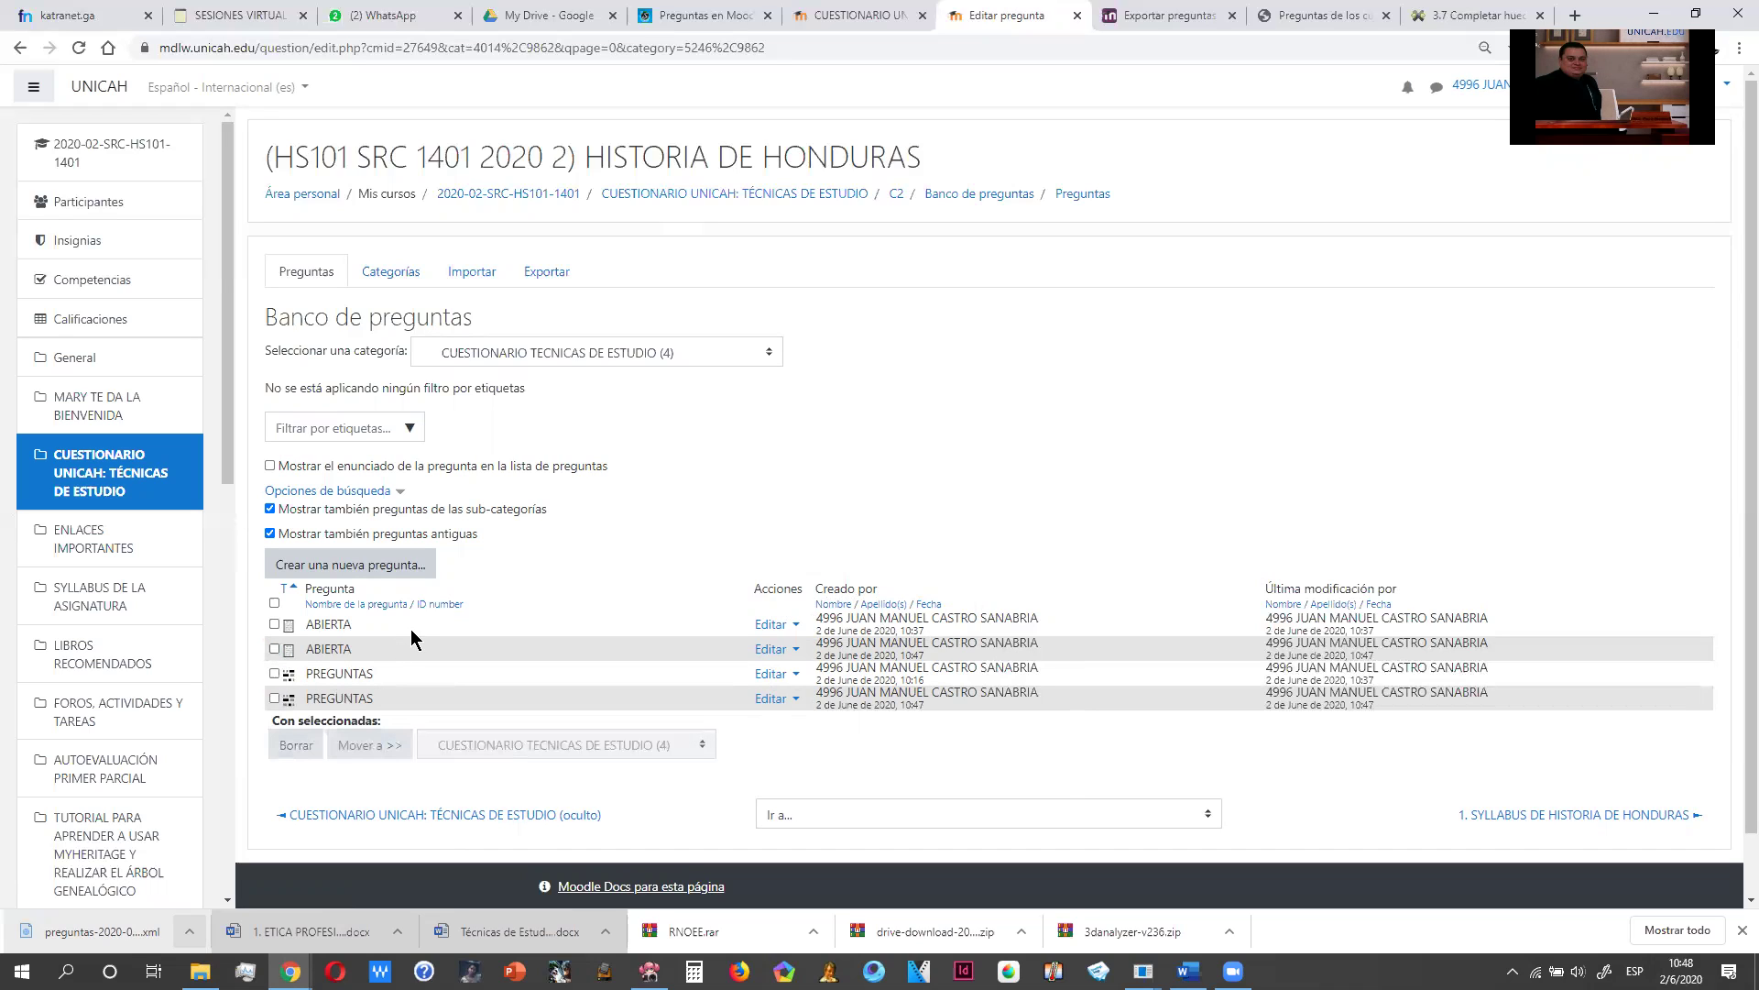
Step: Return to the course's CUESTIONARIO UNICAH: TÉCNICAS DE ESTUDIO section and open the C2 questionnaire for editing its questions
{"action": "left_click", "coordinate": [800, 197]}
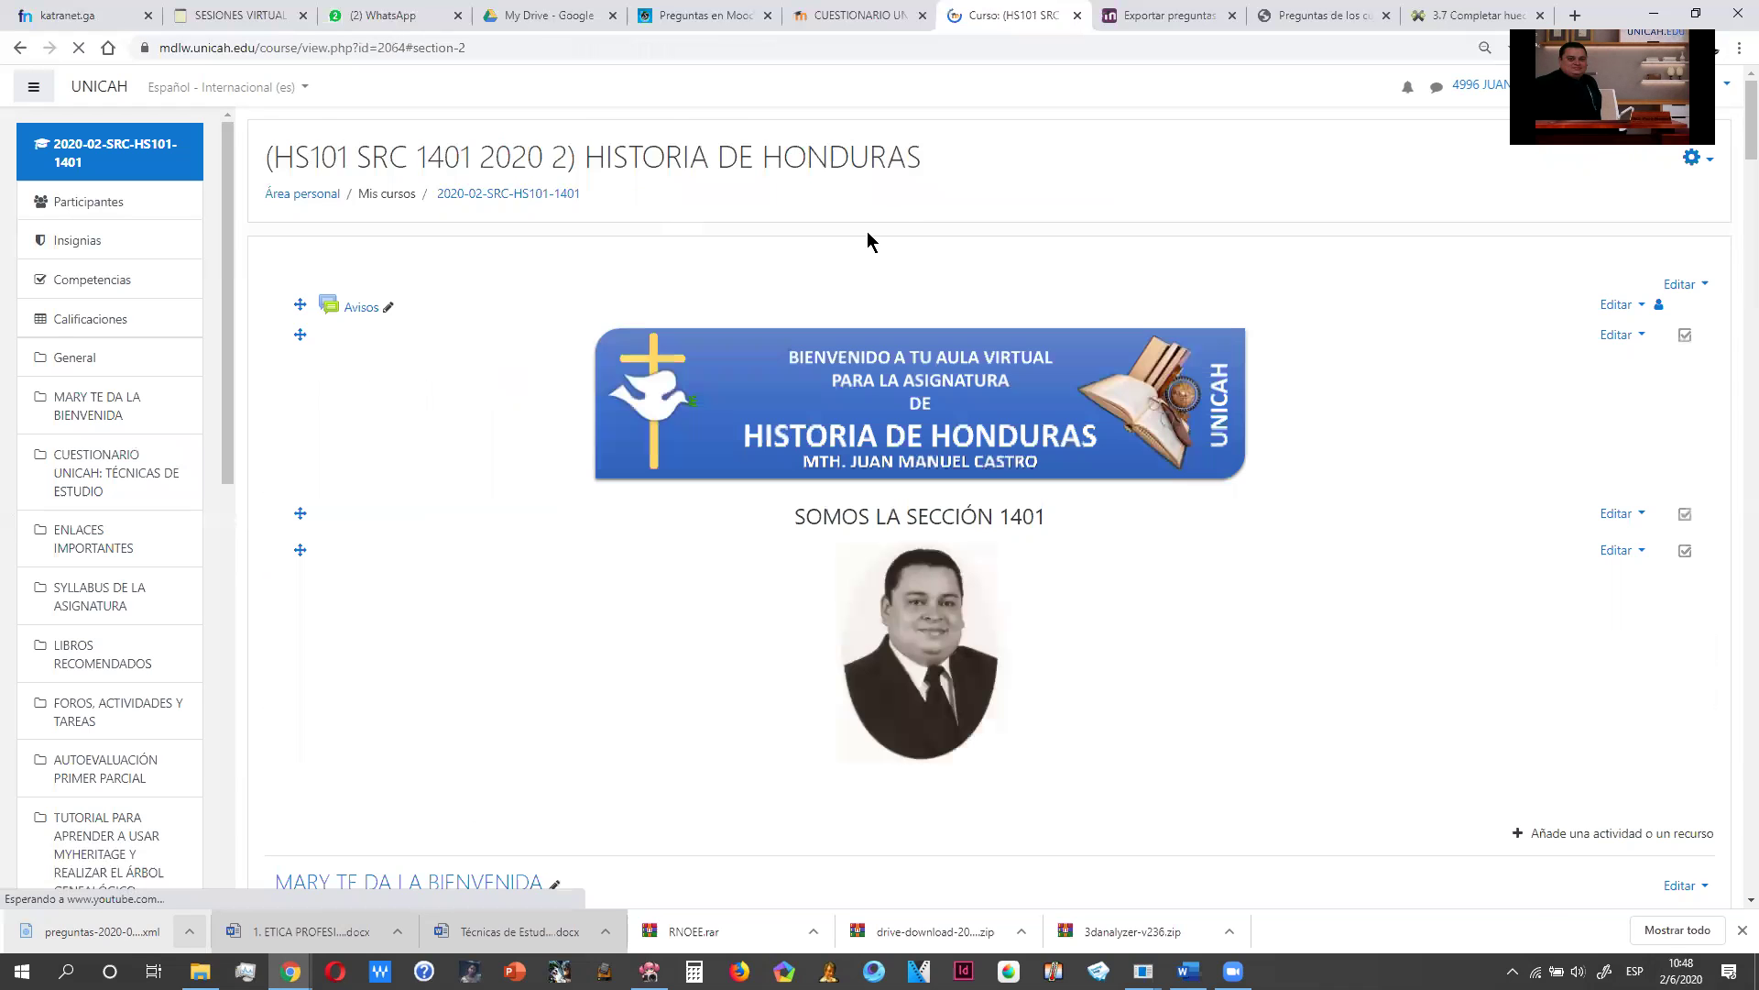
{"action": "scroll", "coordinate": [564, 588], "scroll_direction": "down", "scroll_amount": 10}
{"action": "scroll", "coordinate": [449, 578], "scroll_direction": "down", "scroll_amount": 12}
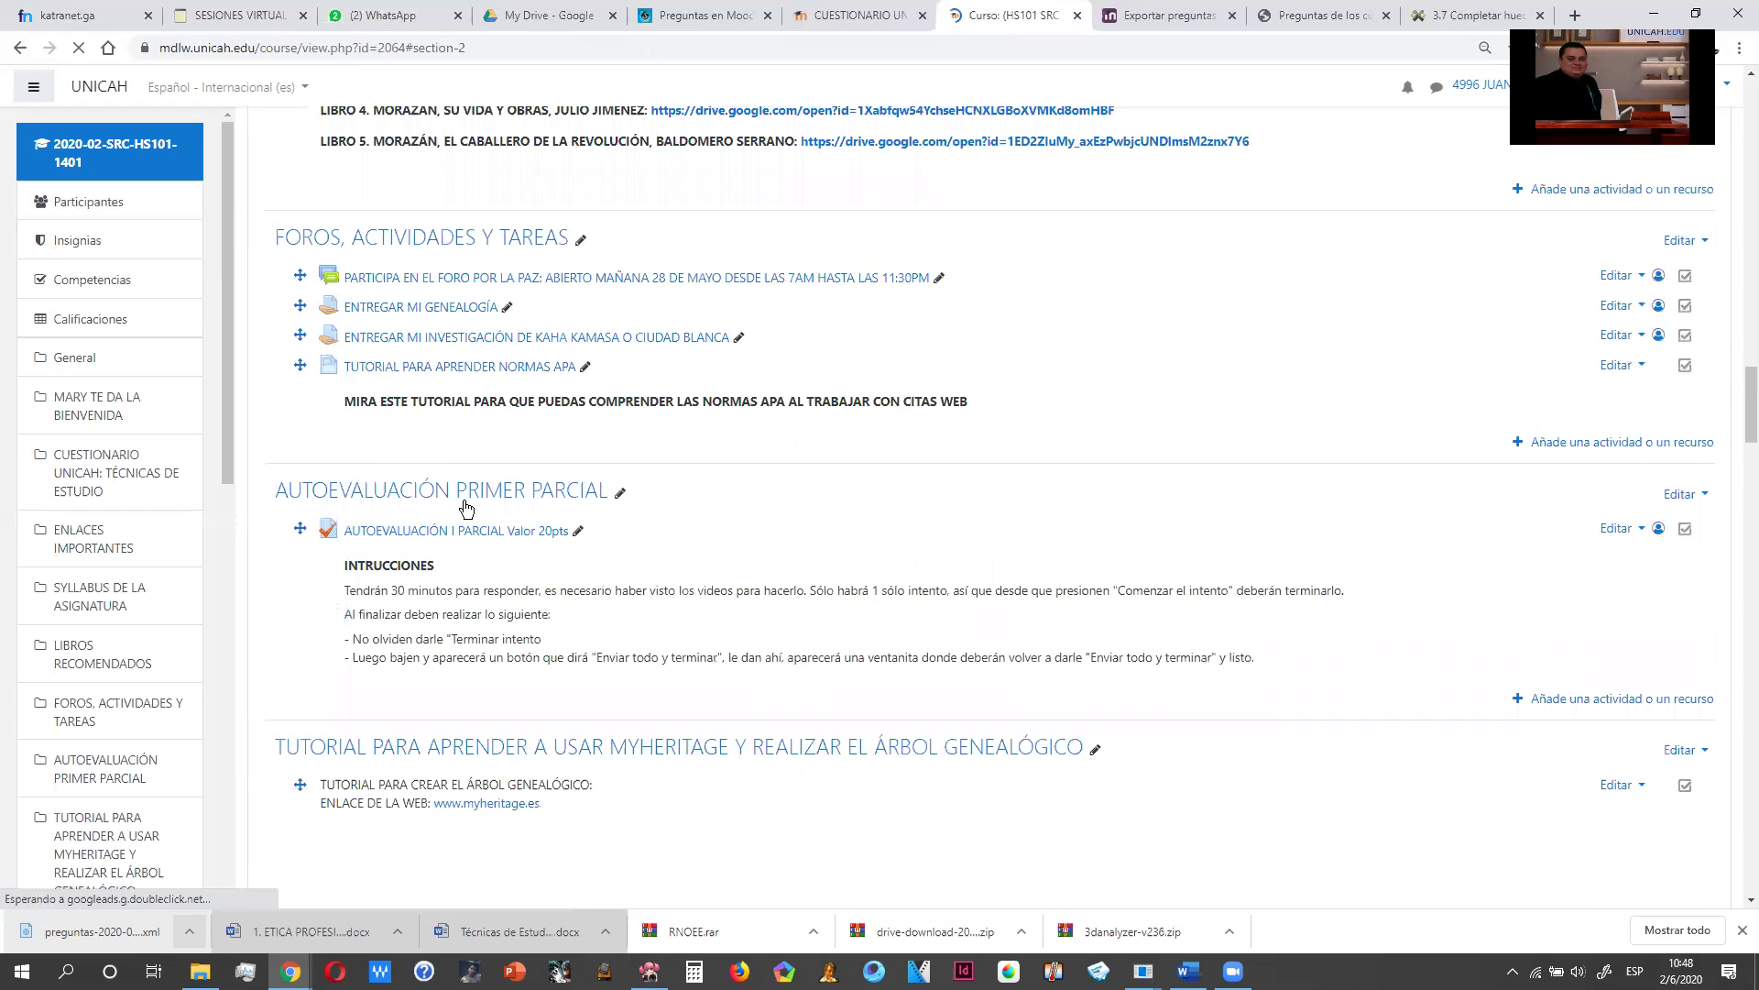
{"action": "scroll", "coordinate": [463, 504], "scroll_direction": "up", "scroll_amount": 15}
{"action": "scroll", "coordinate": [386, 544], "scroll_direction": "up", "scroll_amount": 8}
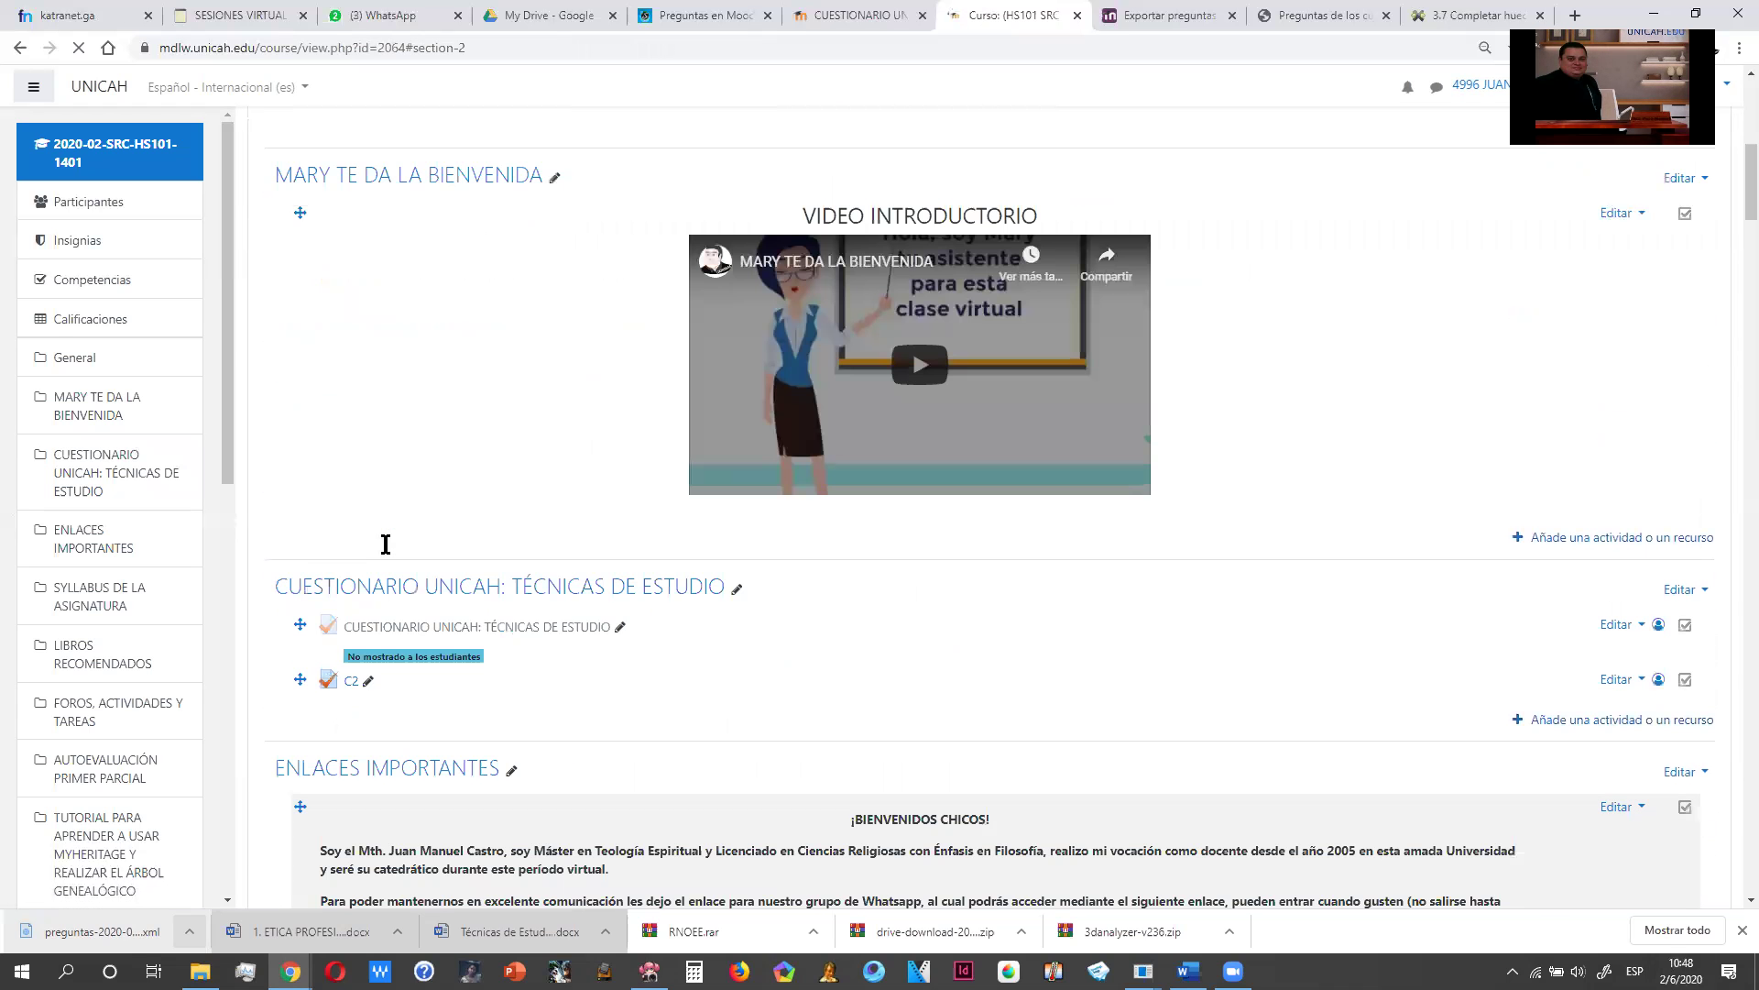
{"action": "left_click", "coordinate": [347, 684]}
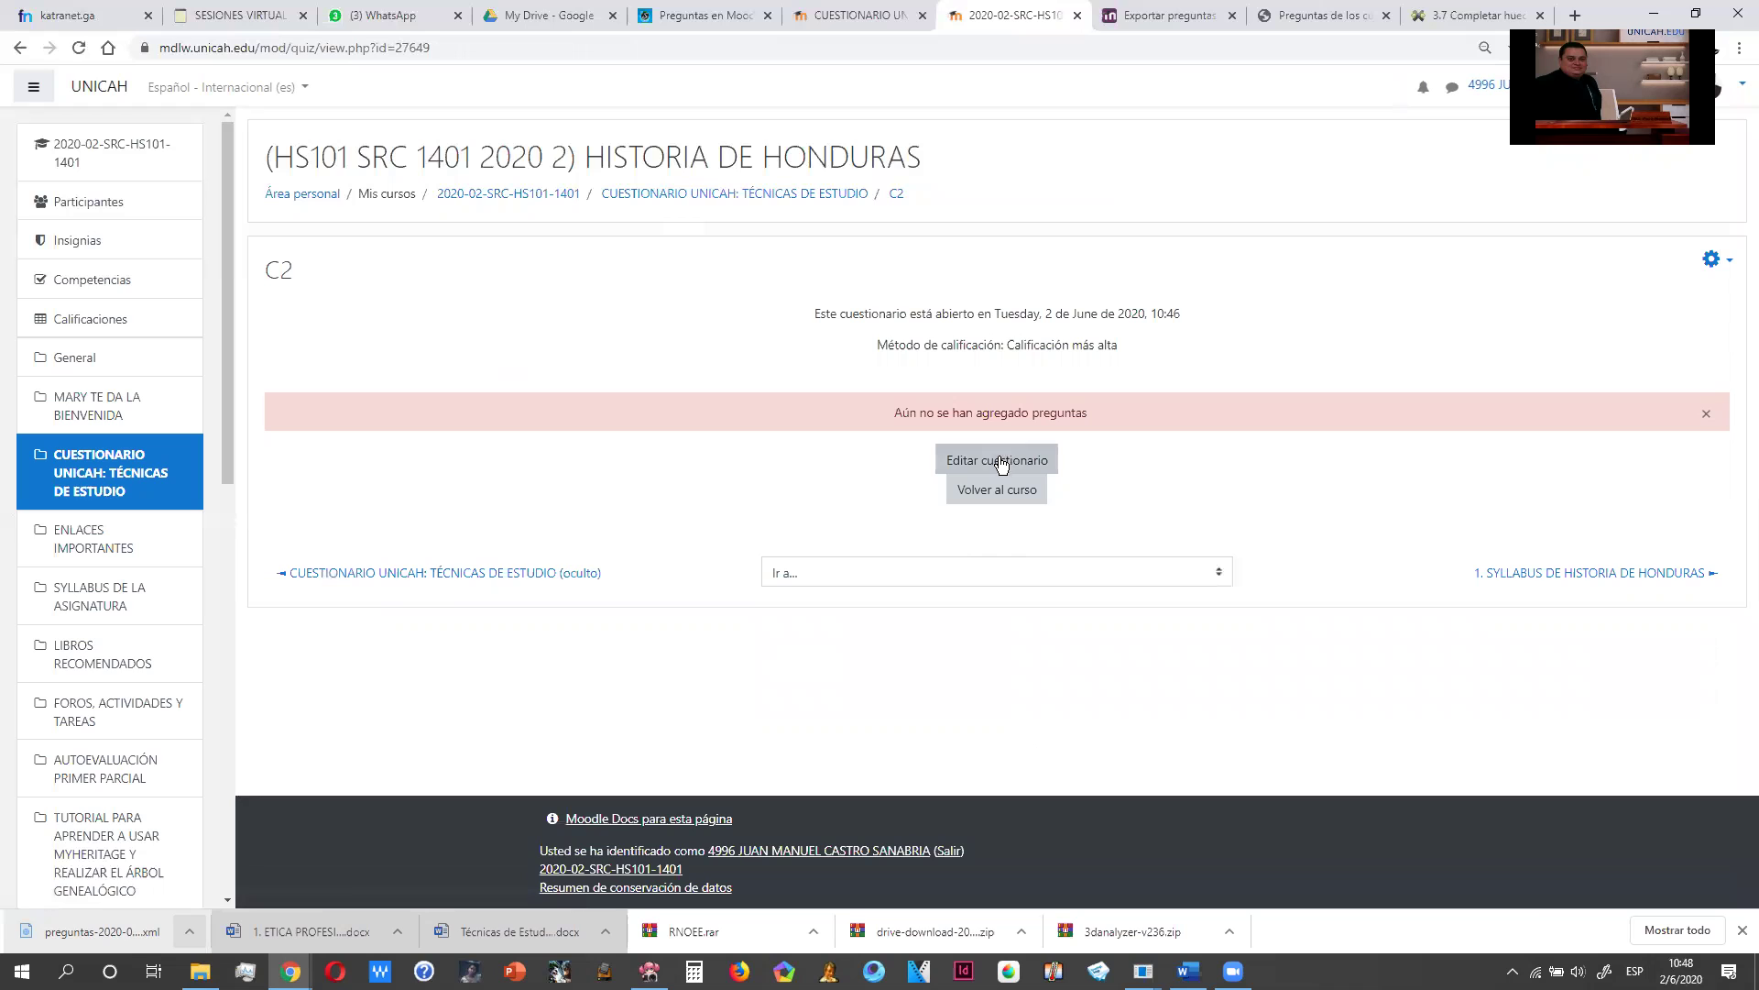
{"action": "left_click", "coordinate": [996, 468]}
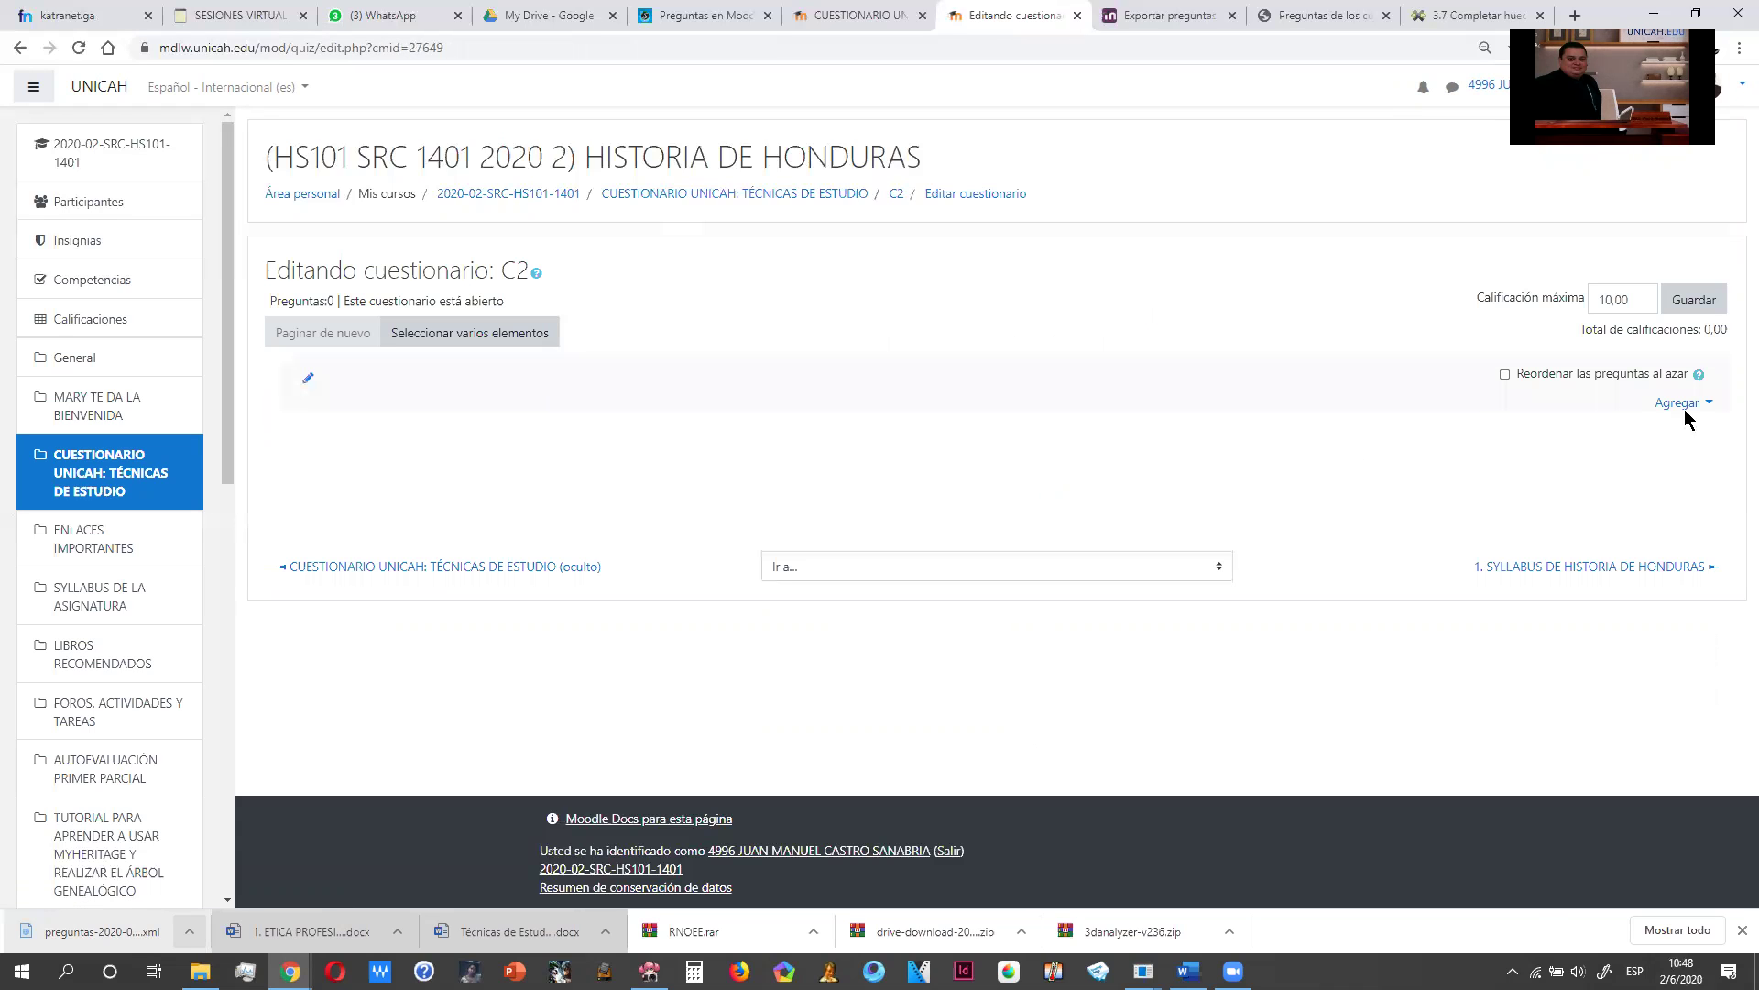
Step: Set the C2 questionnaire's Calificación máxima to 0 and save it
{"action": "double_click", "coordinate": [1618, 301]}
{"action": "type", "text": "0"}
{"action": "left_click", "coordinate": [1694, 299]}
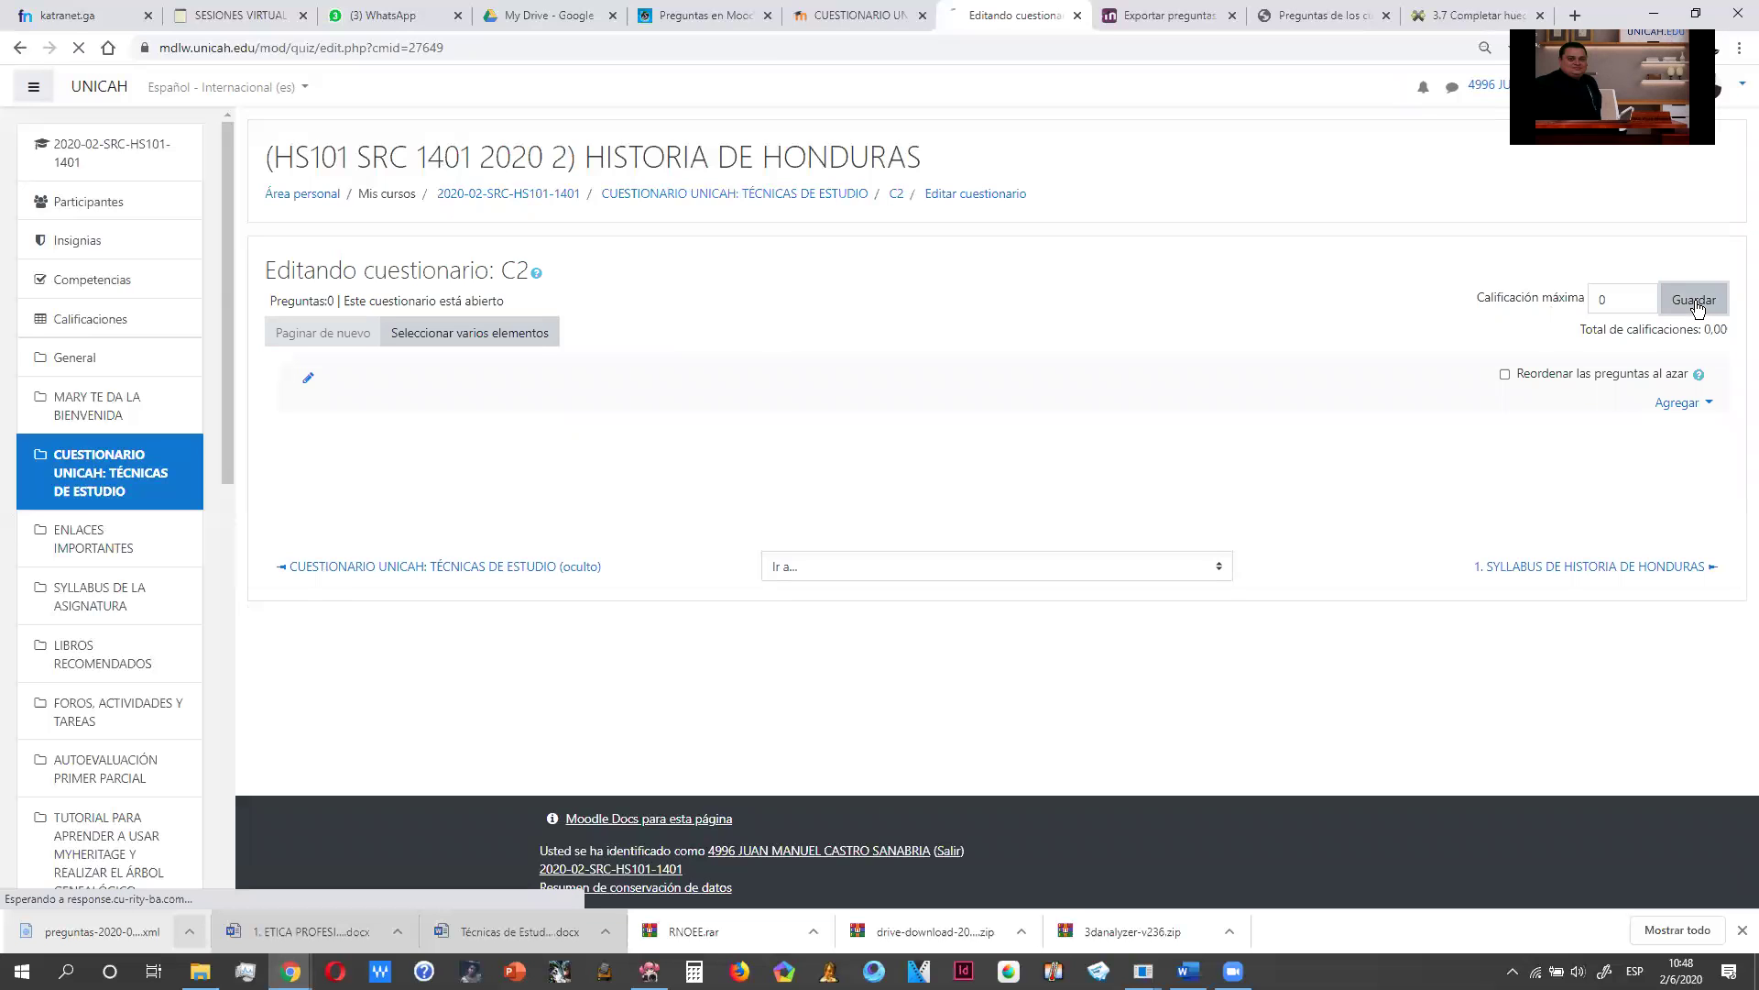
Step: Add the first PREGUNTAS and first ABIERTA questions from the question bank to the C2 questionnaire
{"action": "left_click", "coordinate": [1683, 407]}
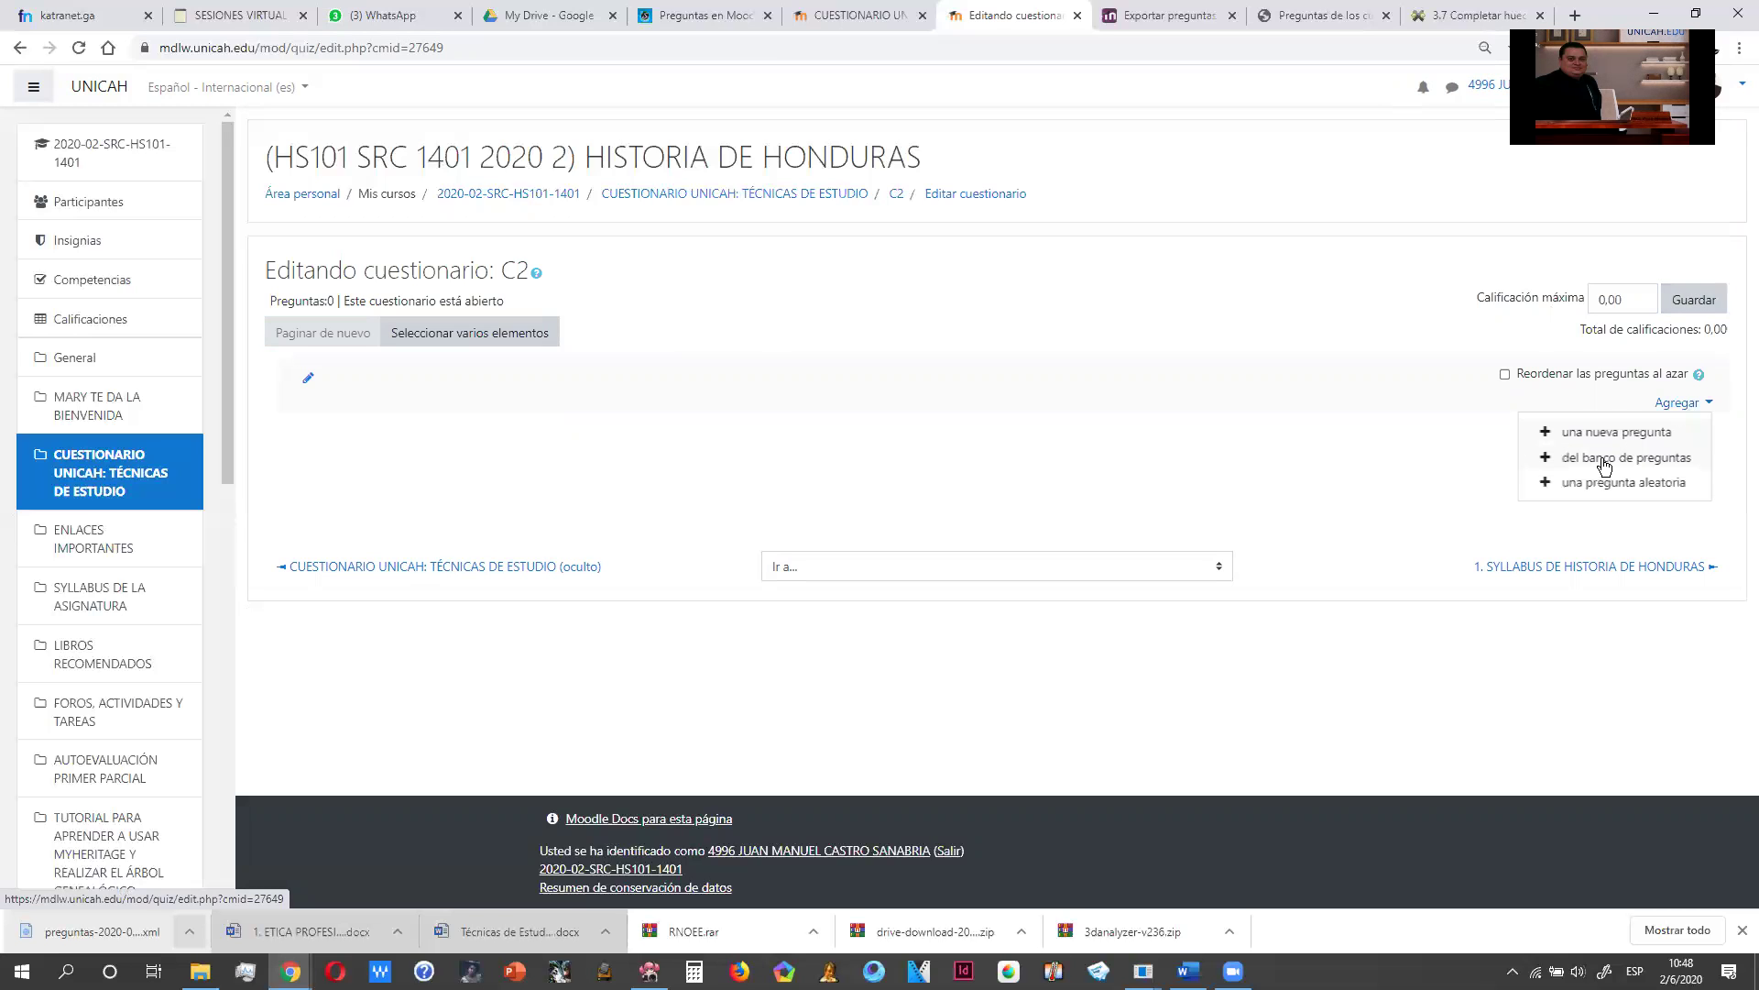
{"action": "left_click", "coordinate": [1606, 469]}
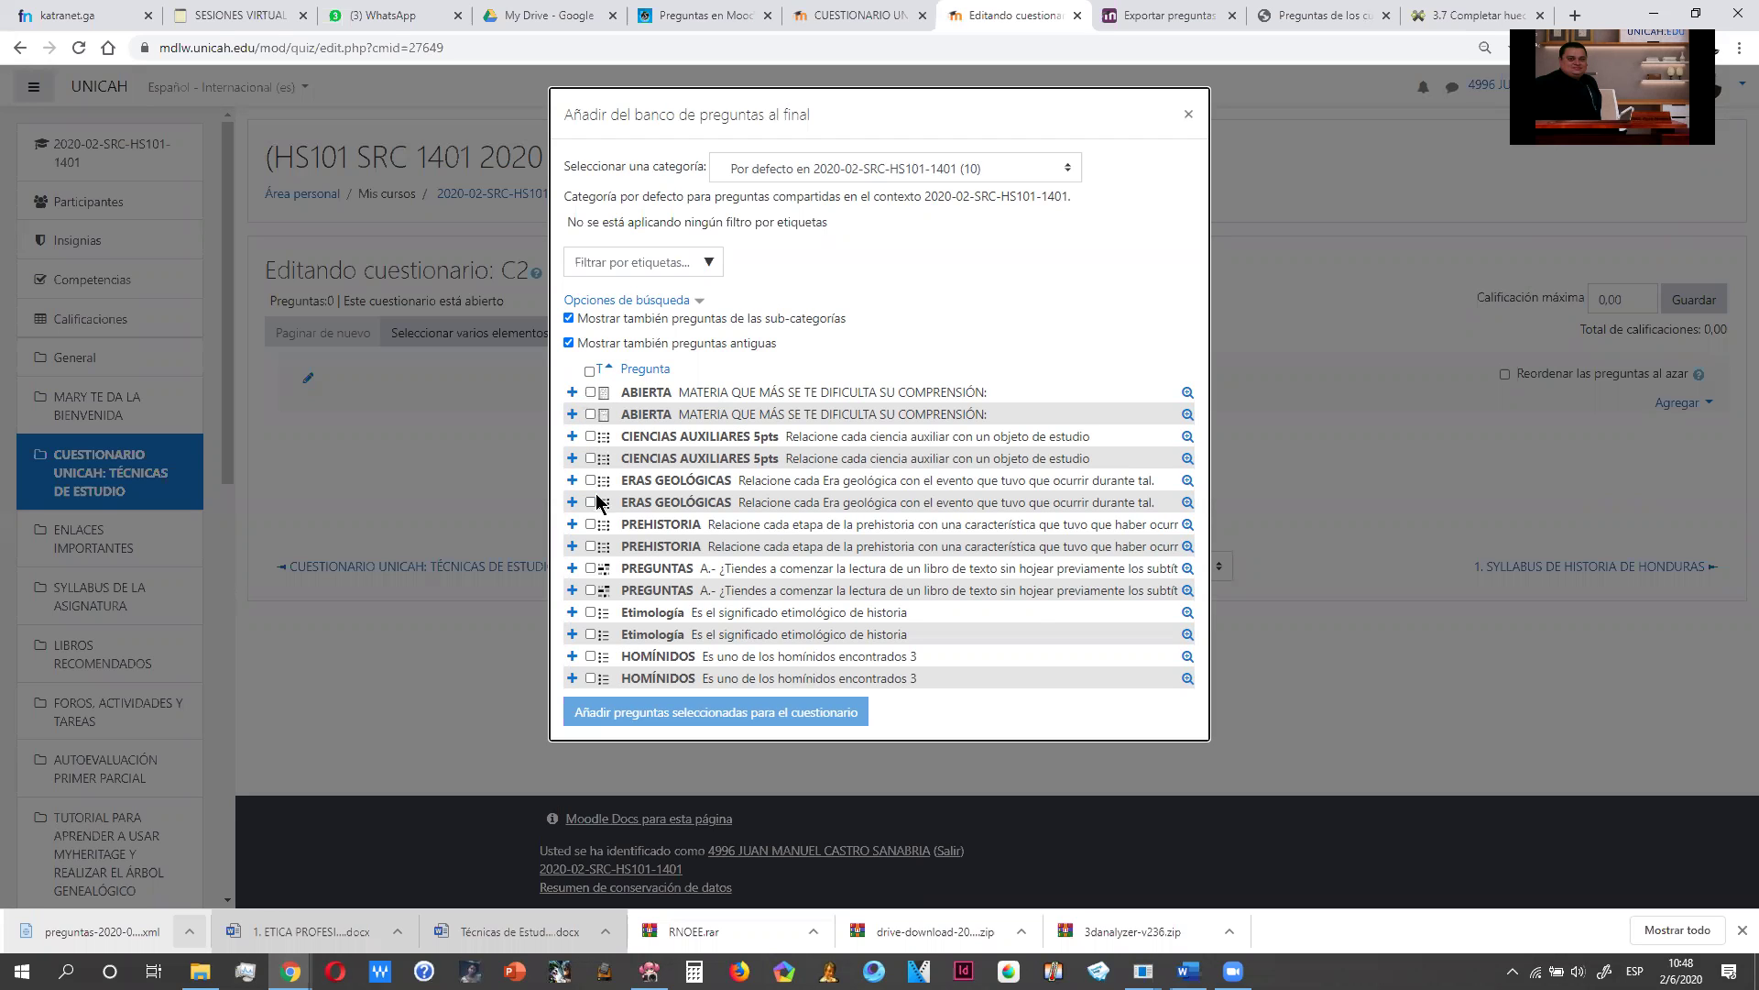
{"action": "left_click", "coordinate": [591, 570]}
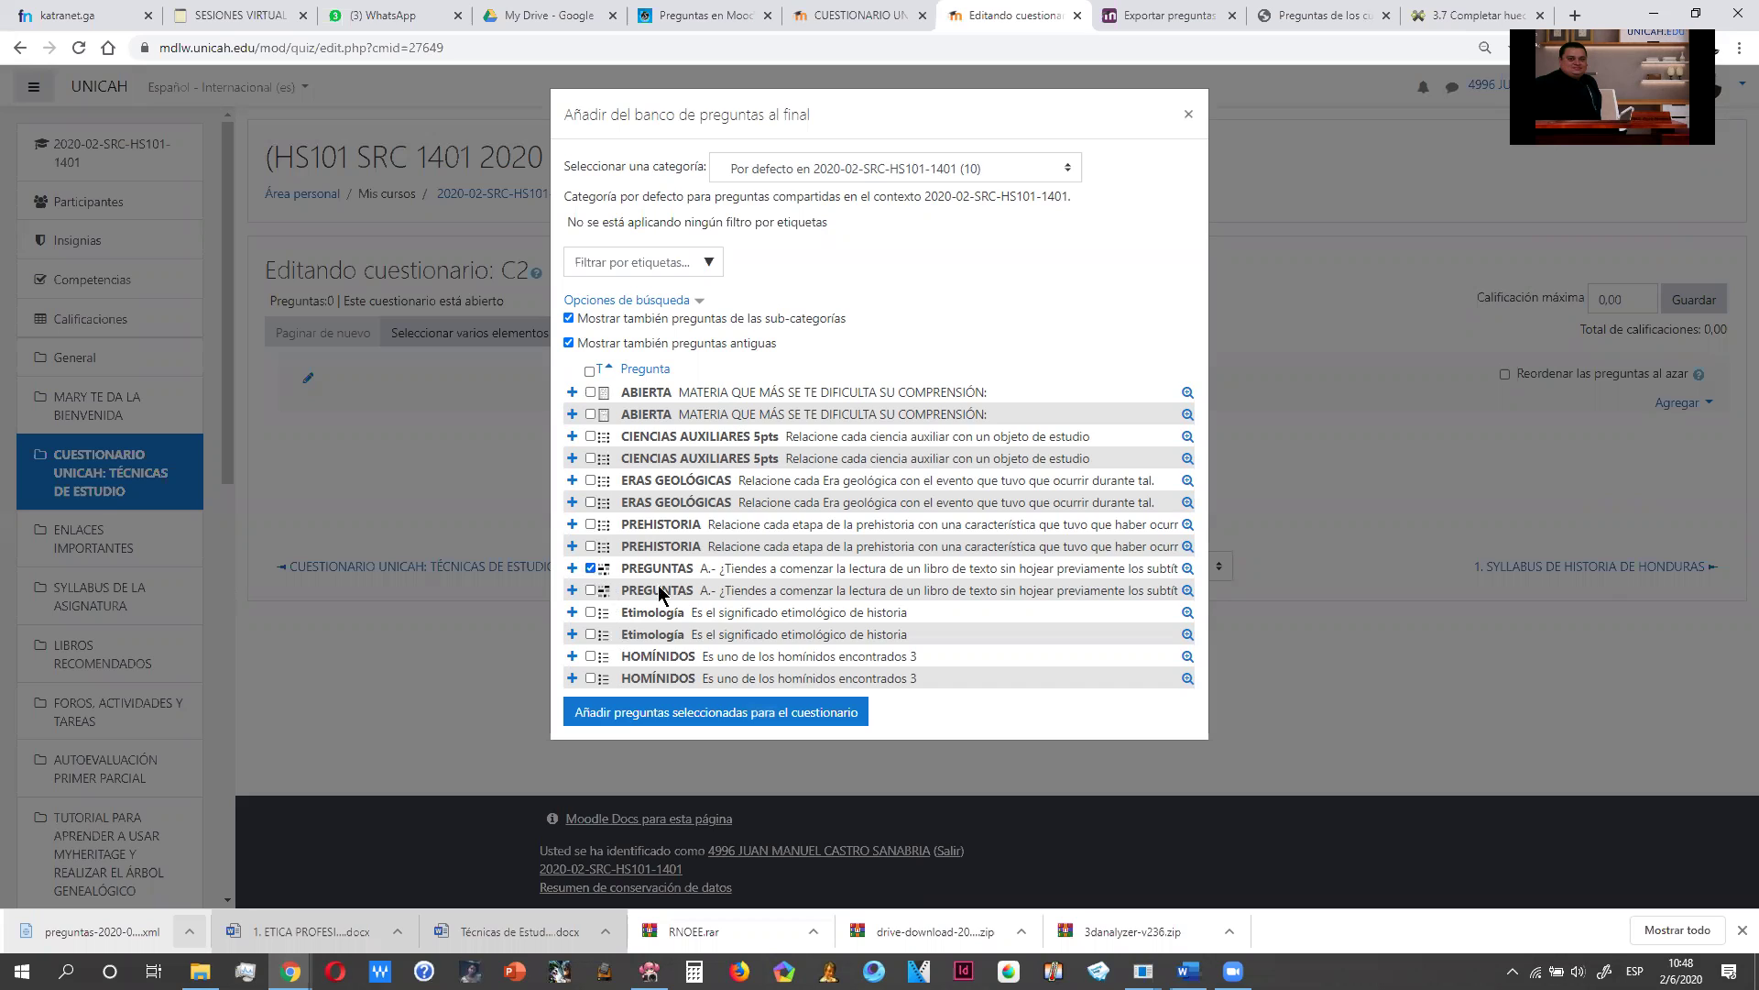
{"action": "left_click", "coordinate": [590, 392]}
{"action": "left_click", "coordinate": [632, 719]}
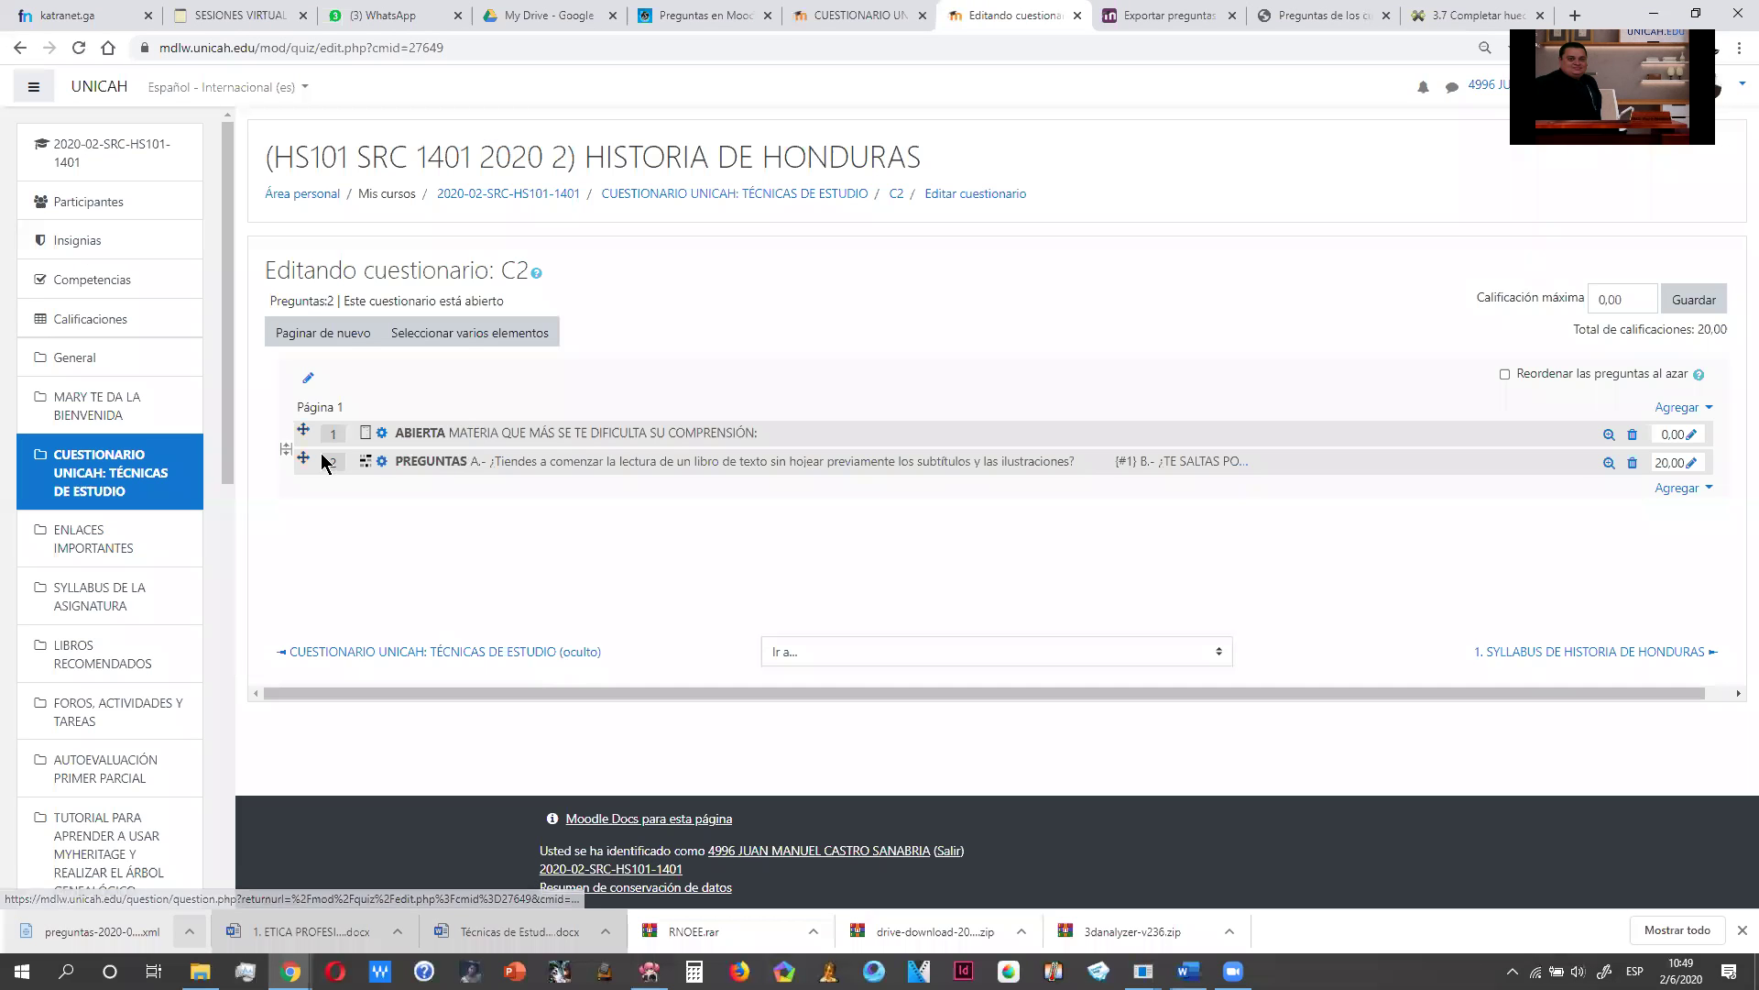
Step: Move the ABIERTA question below PREGUNTAS and set the PREGUNTAS question's grade to 0
{"action": "left_click_drag", "start_coordinate": [302, 425], "coordinate": [297, 463]}
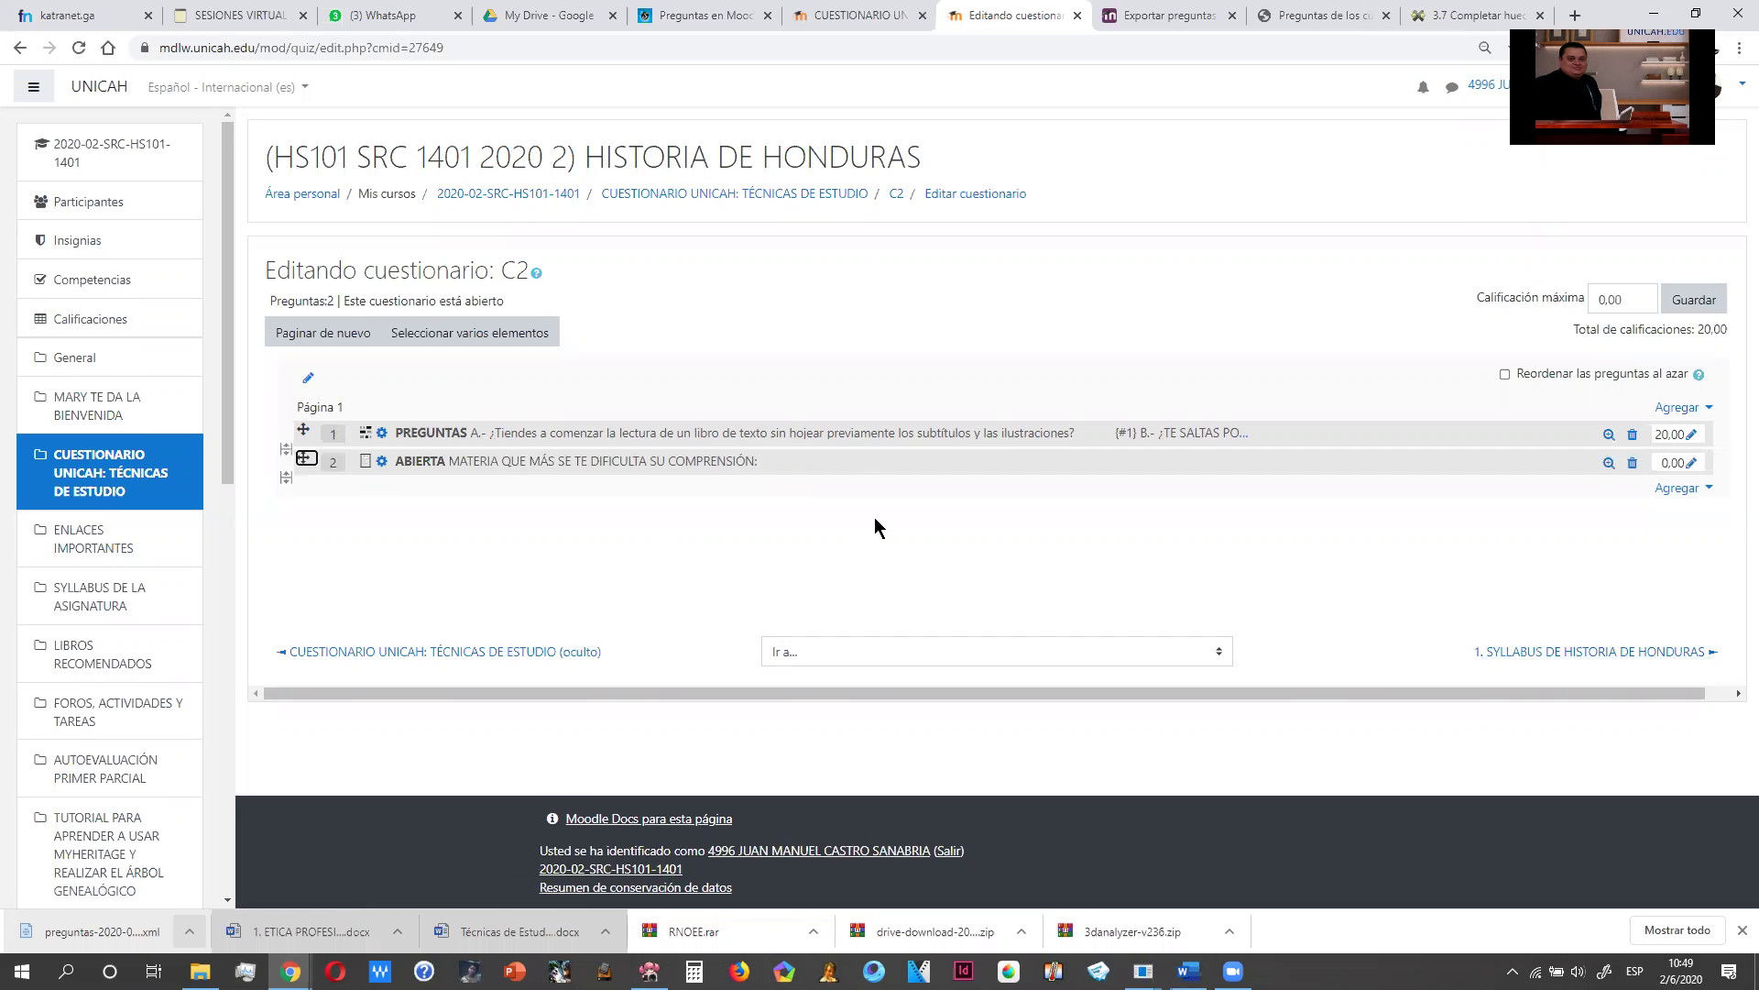
{"action": "left_click", "coordinate": [1691, 434]}
{"action": "type", "text": "0"}
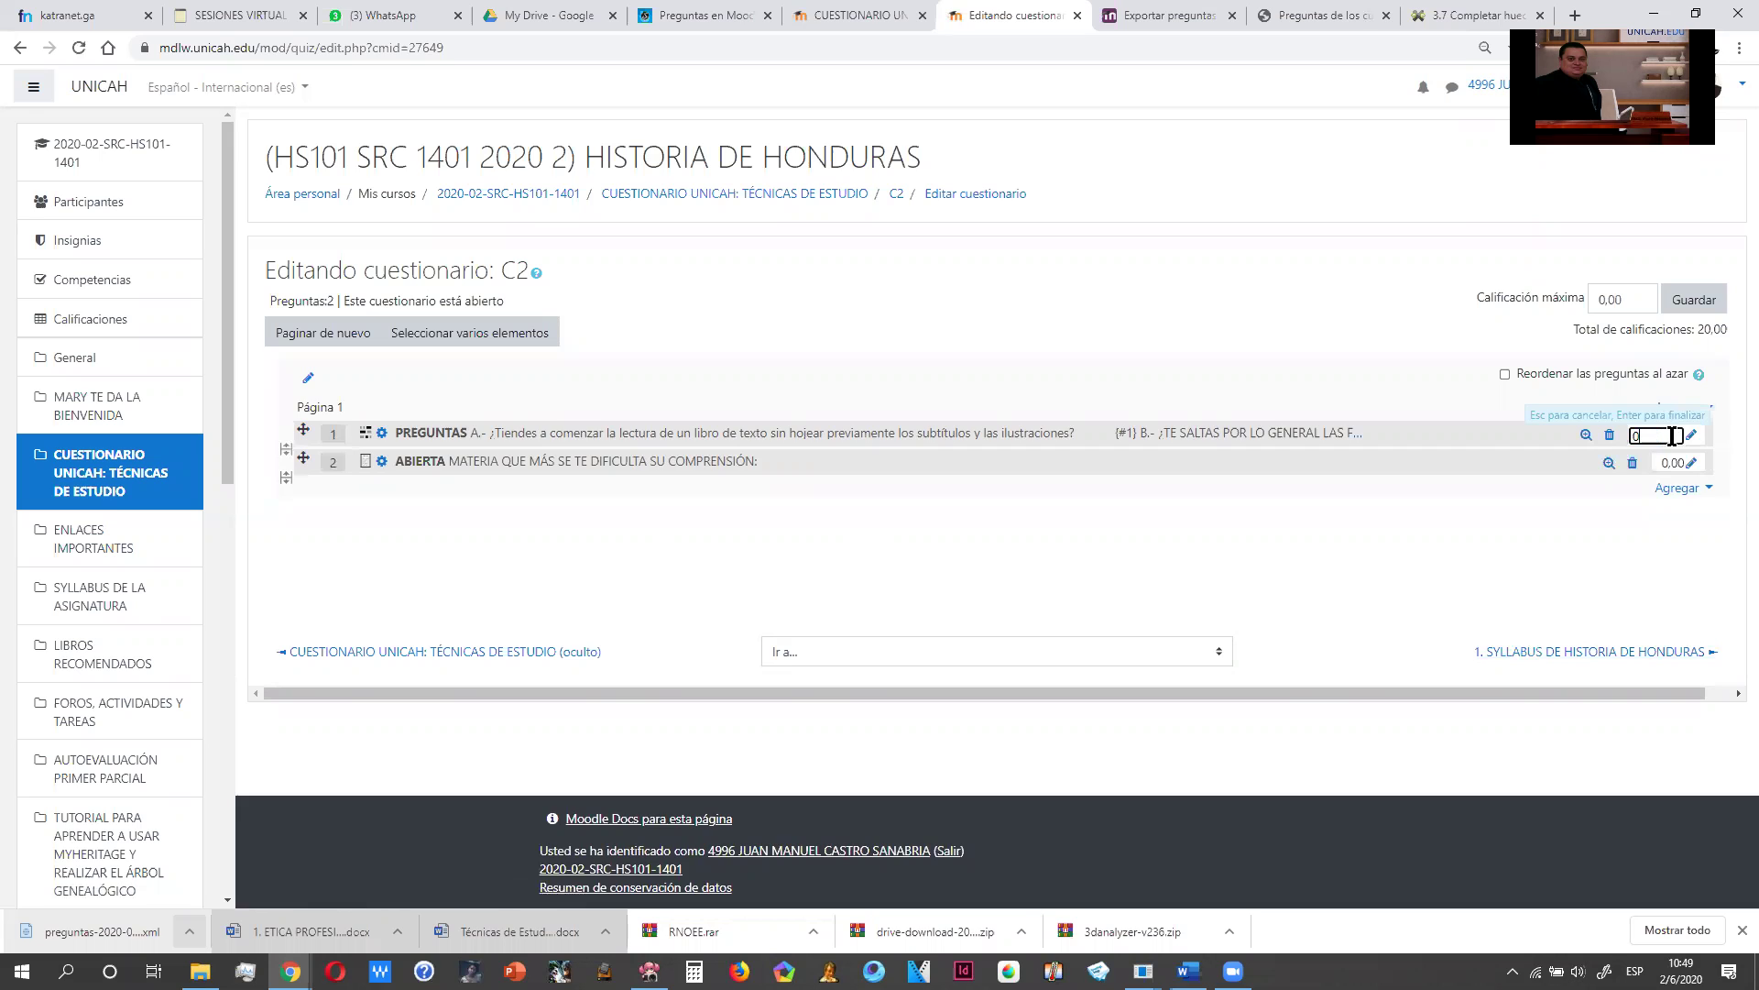
{"action": "key", "text": "Return"}
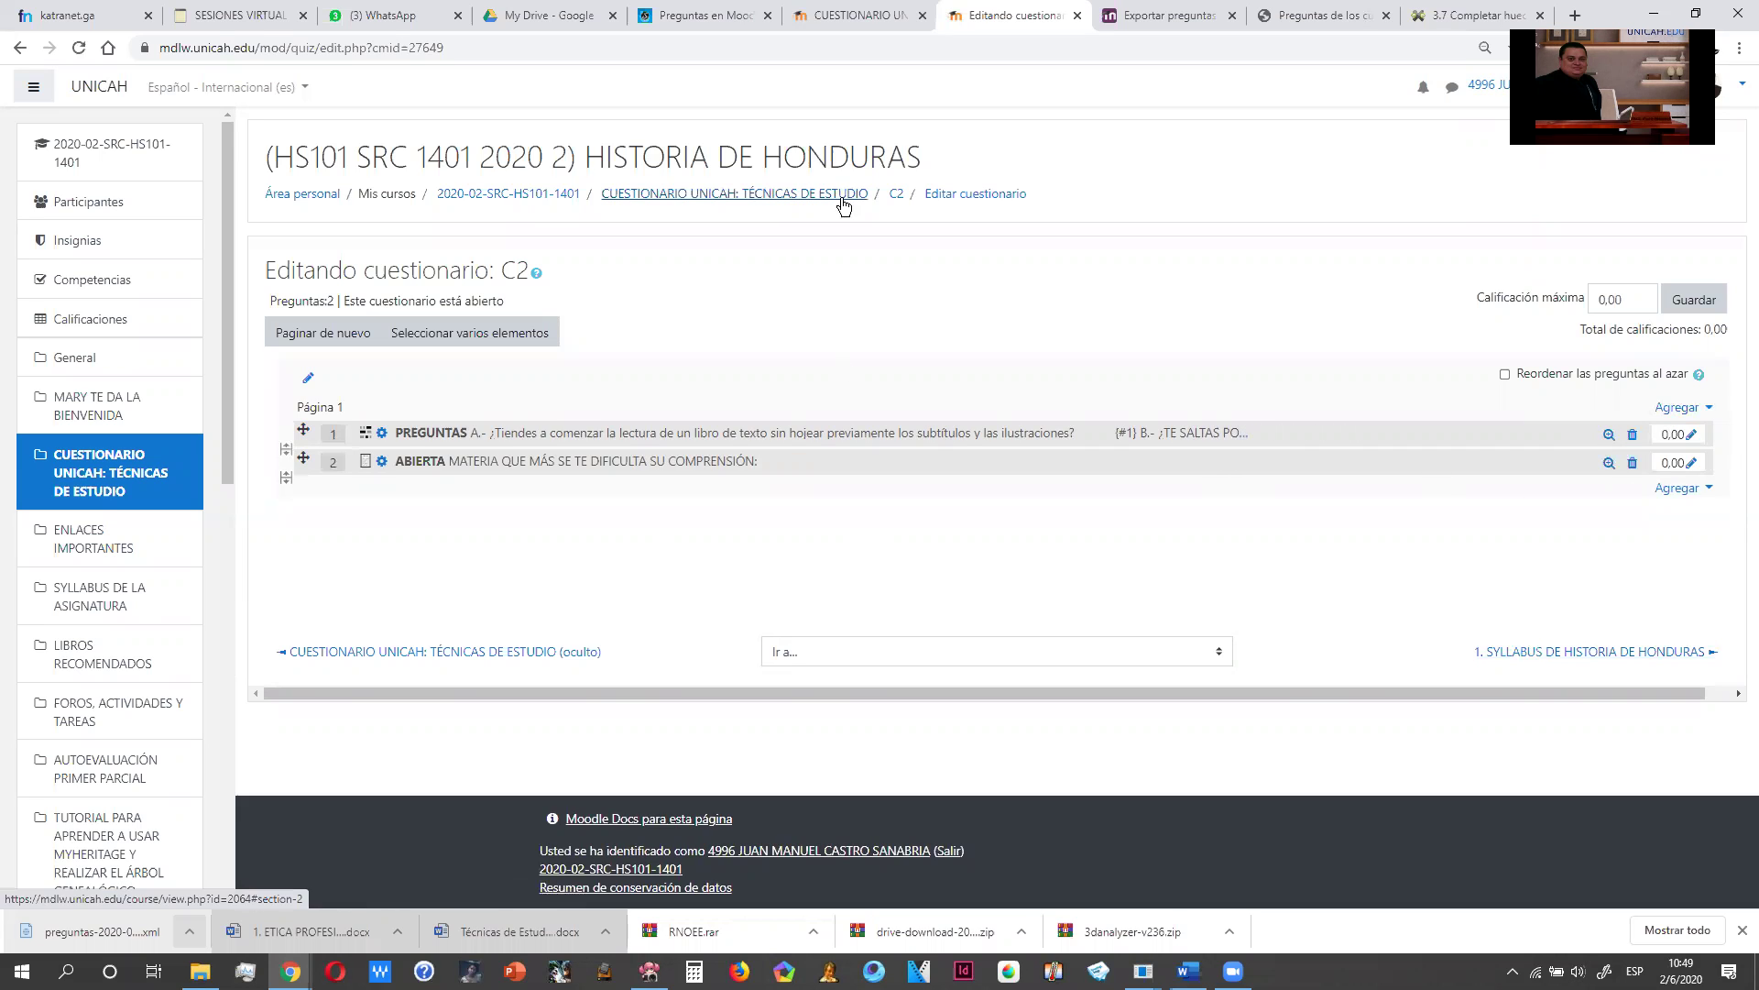
Step: Preview the C2 questionnaire and look through its Sí/No questions and the open question at the end
{"action": "left_click", "coordinate": [898, 199]}
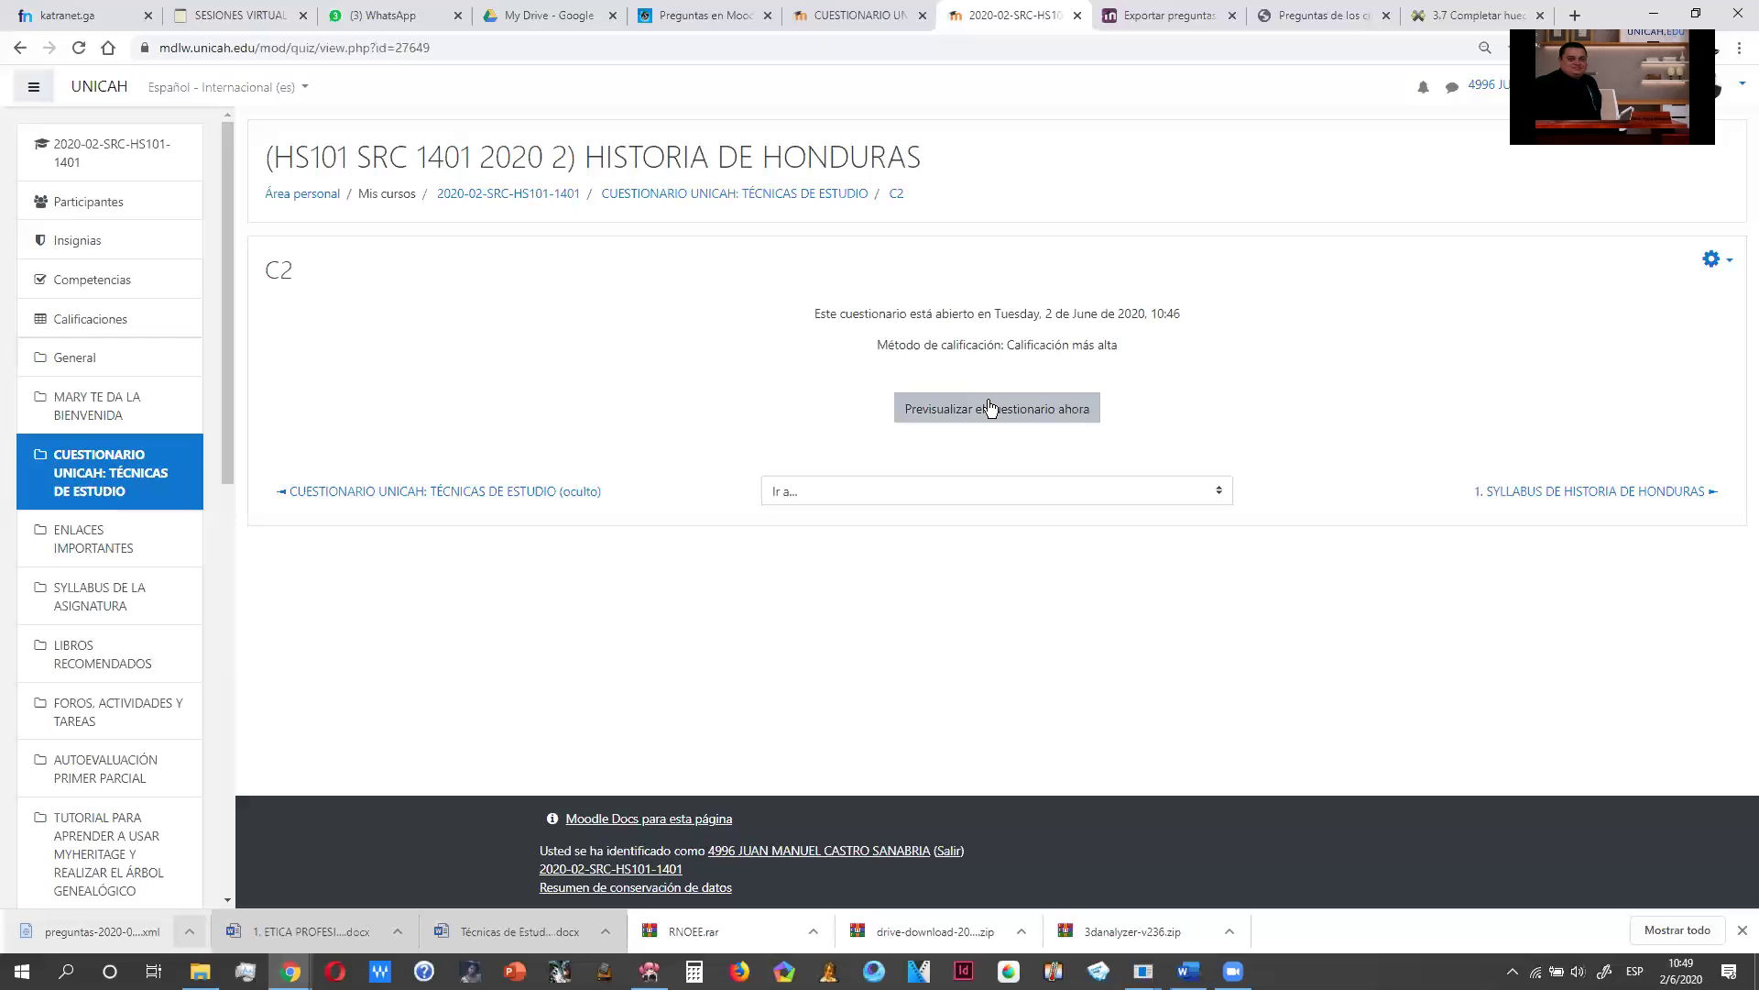
{"action": "left_click", "coordinate": [980, 408]}
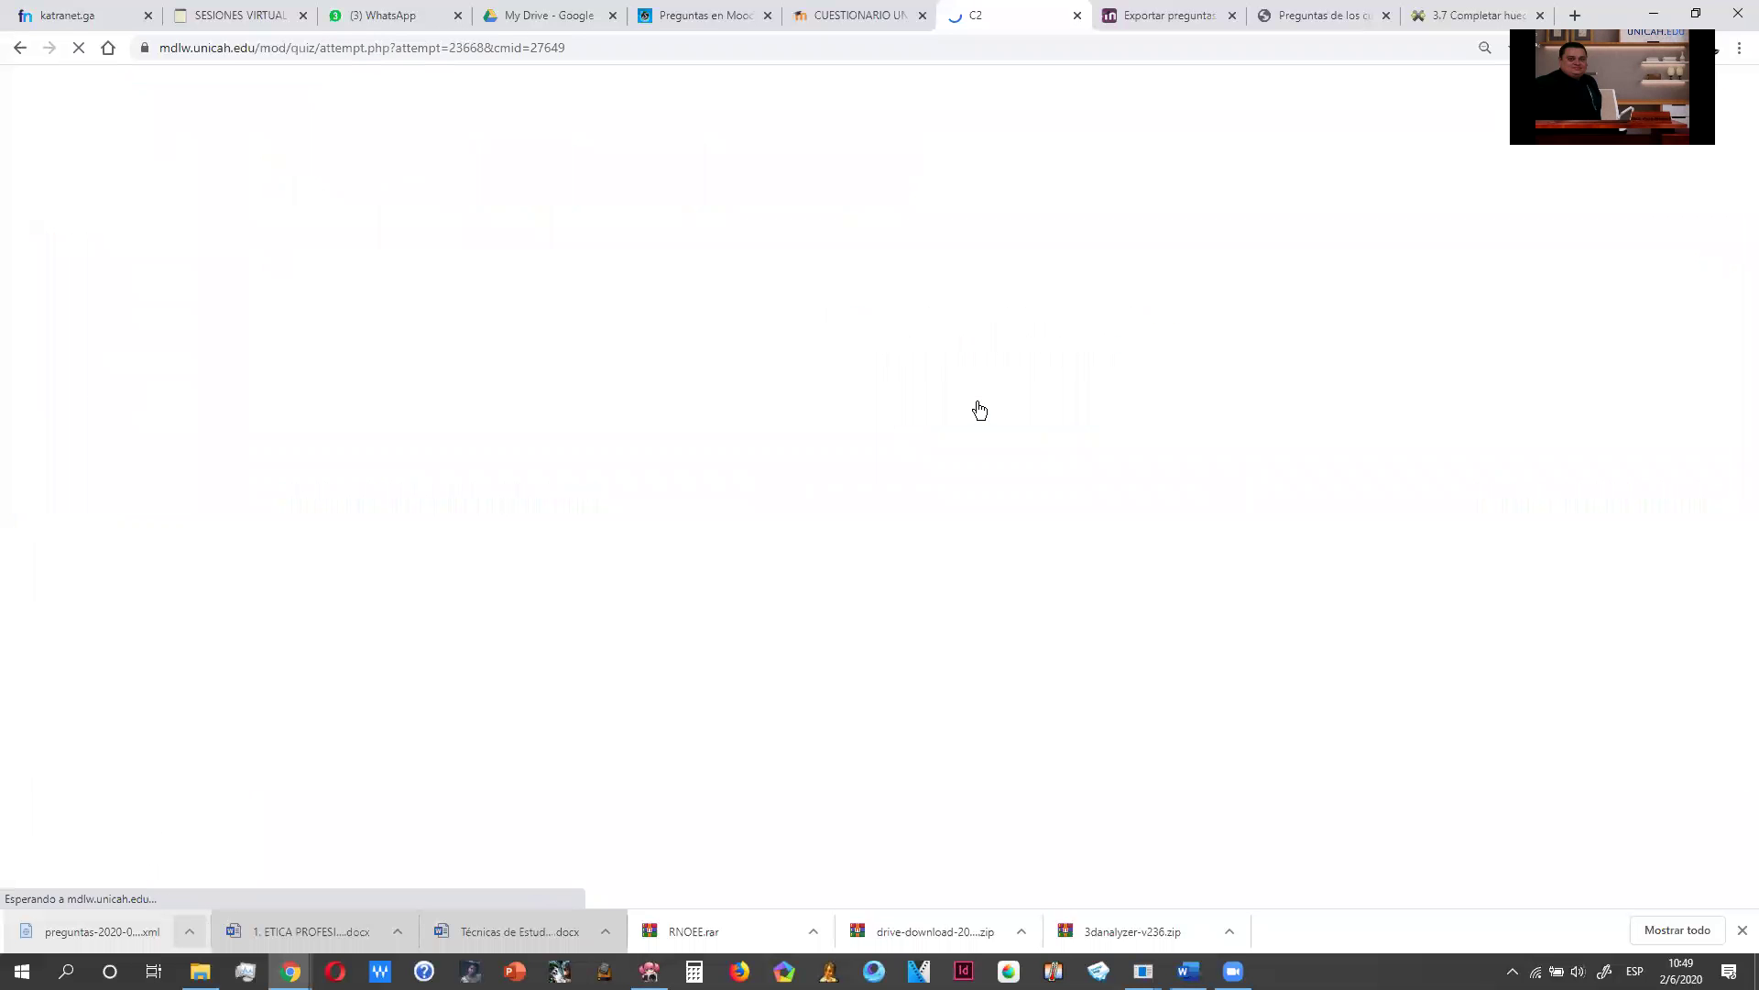
{"action": "scroll", "coordinate": [980, 389], "scroll_direction": "down", "scroll_amount": 9}
{"action": "scroll", "coordinate": [980, 381], "scroll_direction": "down", "scroll_amount": 10}
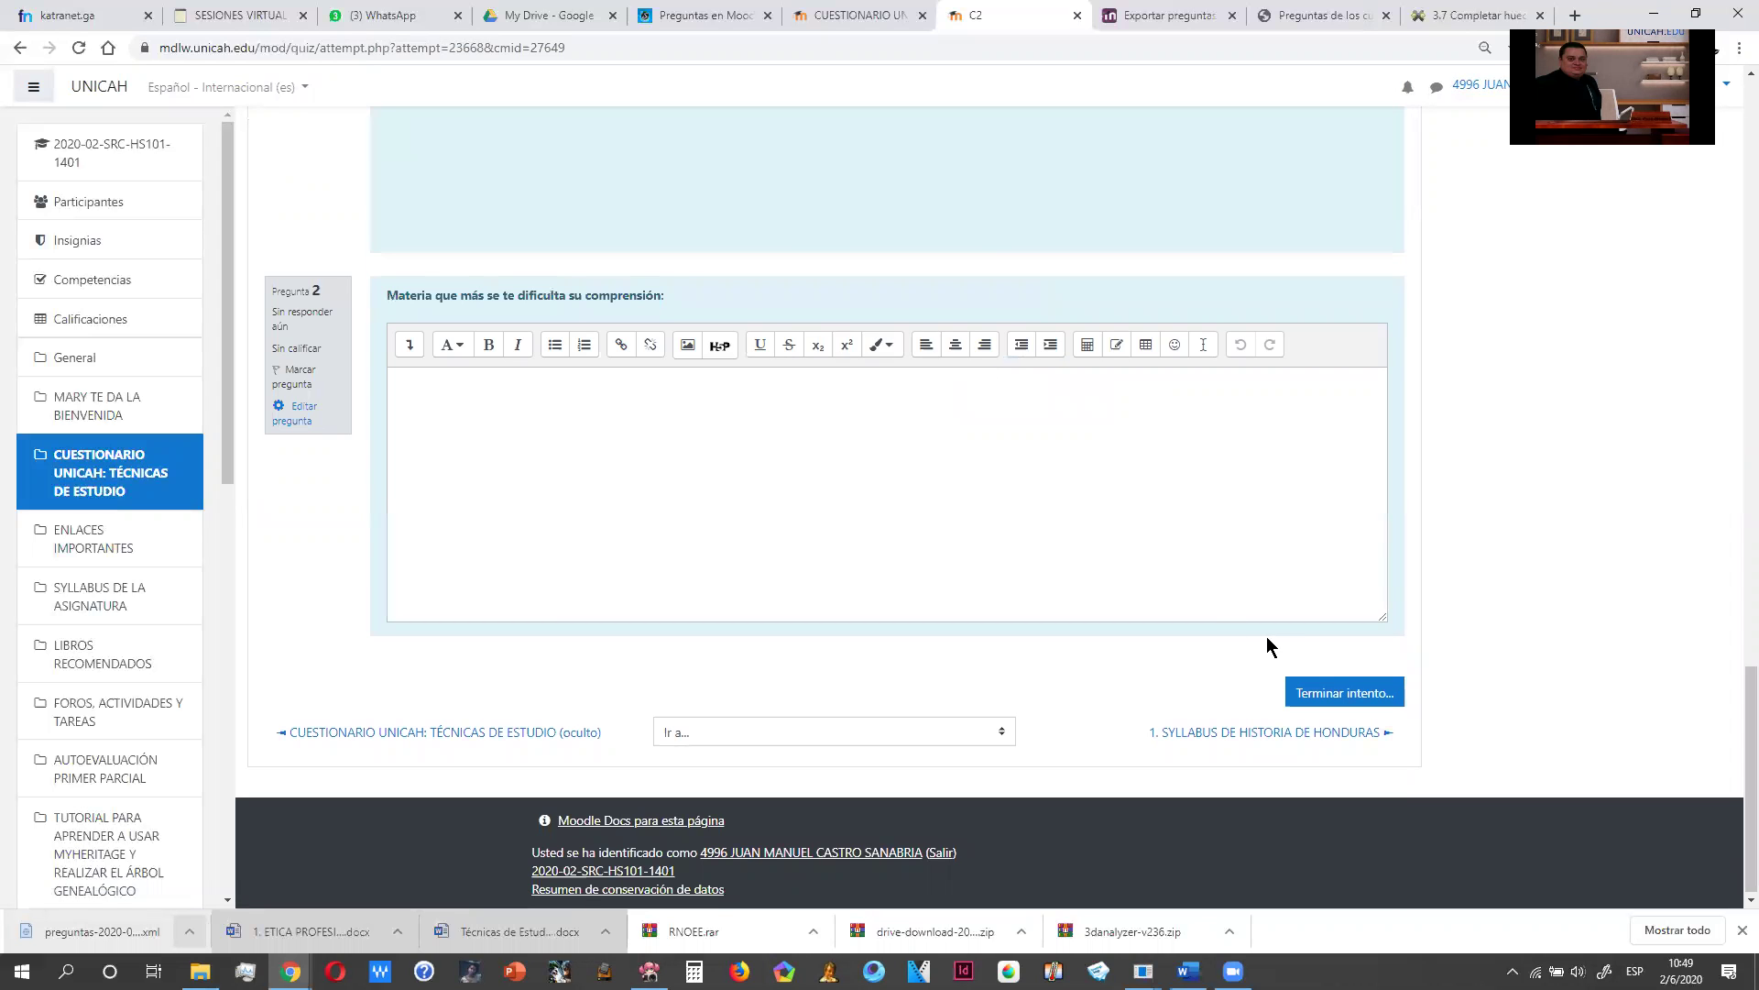
{"action": "scroll", "coordinate": [760, 468], "scroll_direction": "up", "scroll_amount": 10}
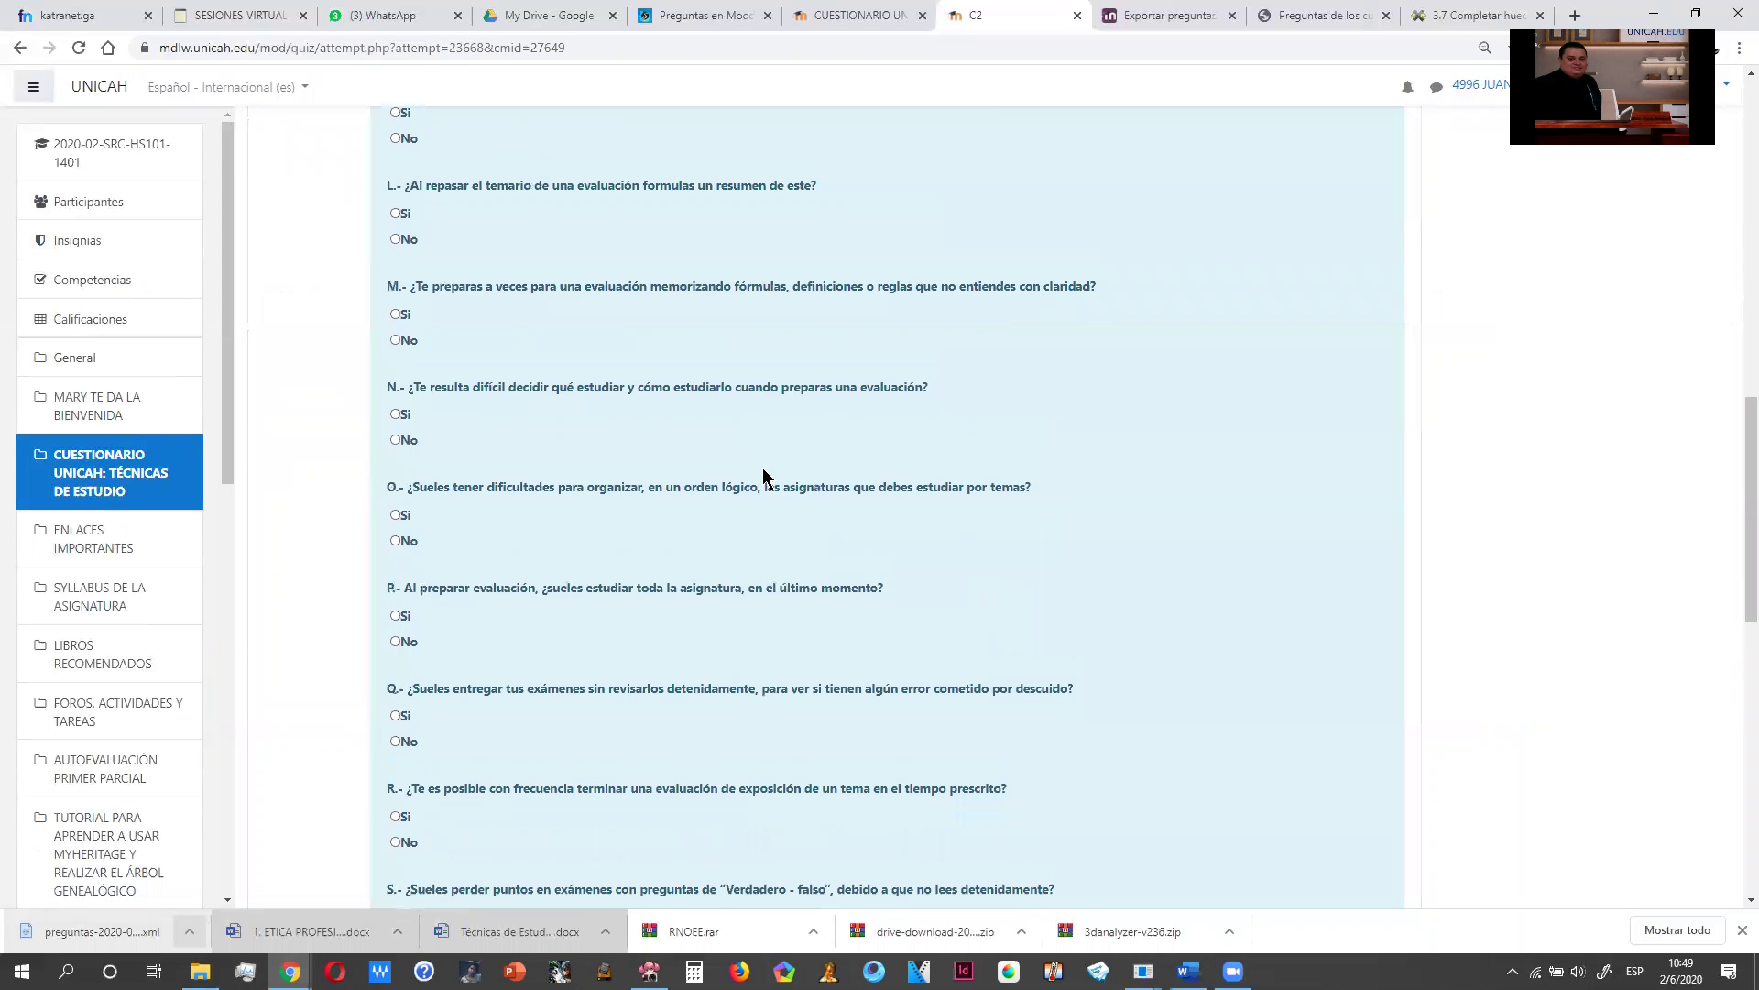